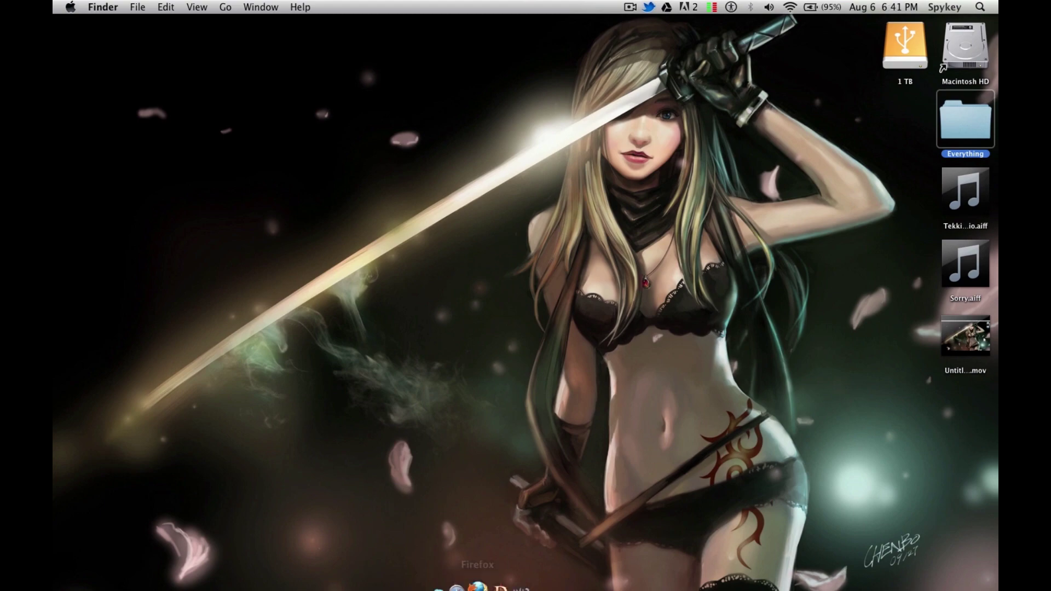
- Skip the Windows launcher, download the Mac Technic Launcher zip, and extract it with Archive Utility
{"action": "left_click", "coordinate": [483, 546]}
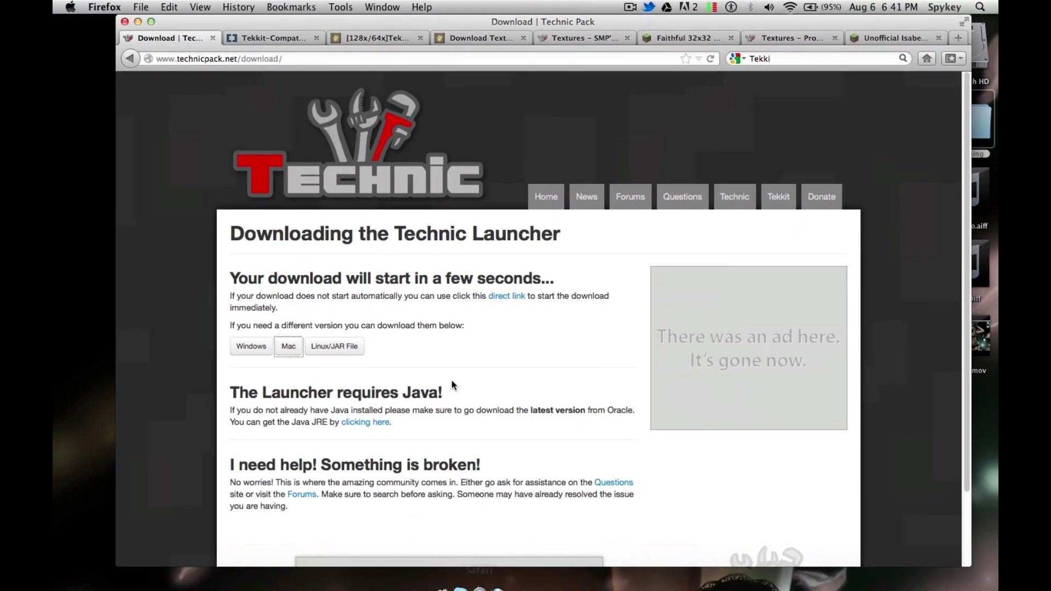
{"action": "left_click", "coordinate": [132, 58]}
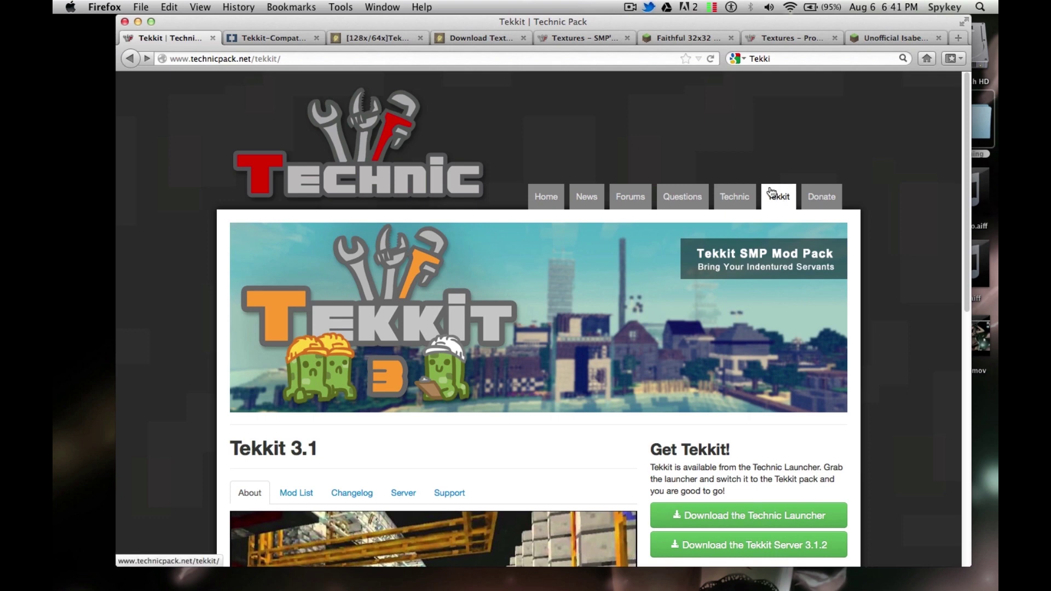
{"action": "left_click", "coordinate": [719, 524]}
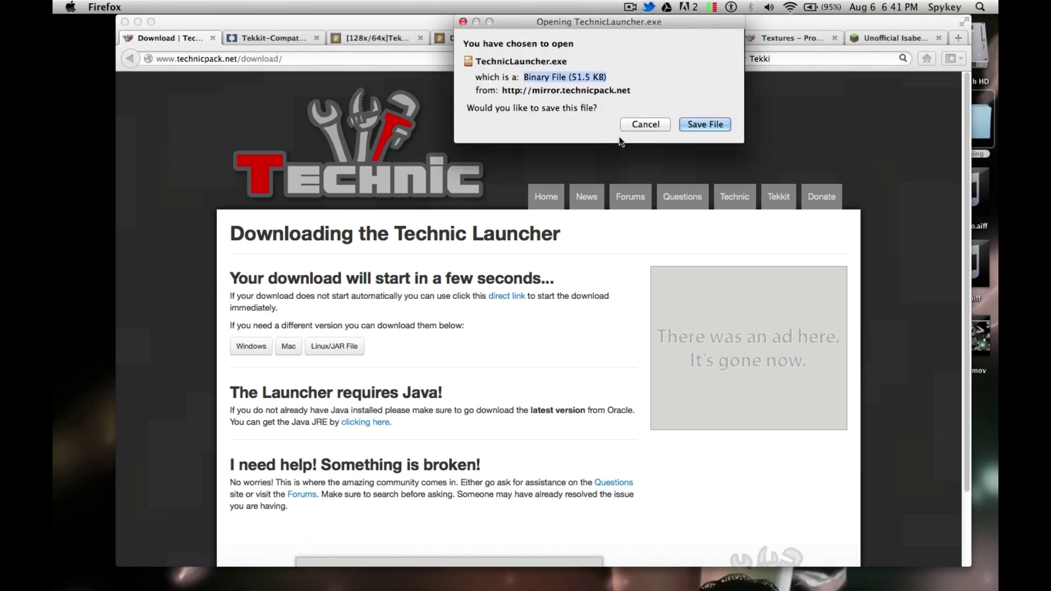
{"action": "left_click", "coordinate": [643, 123]}
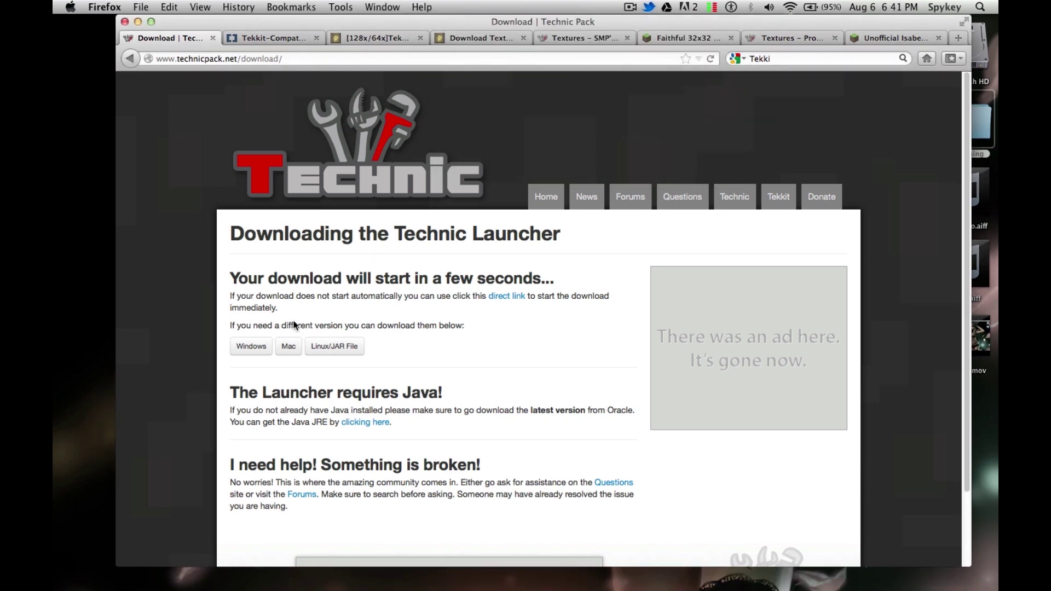
{"action": "left_click", "coordinate": [288, 347]}
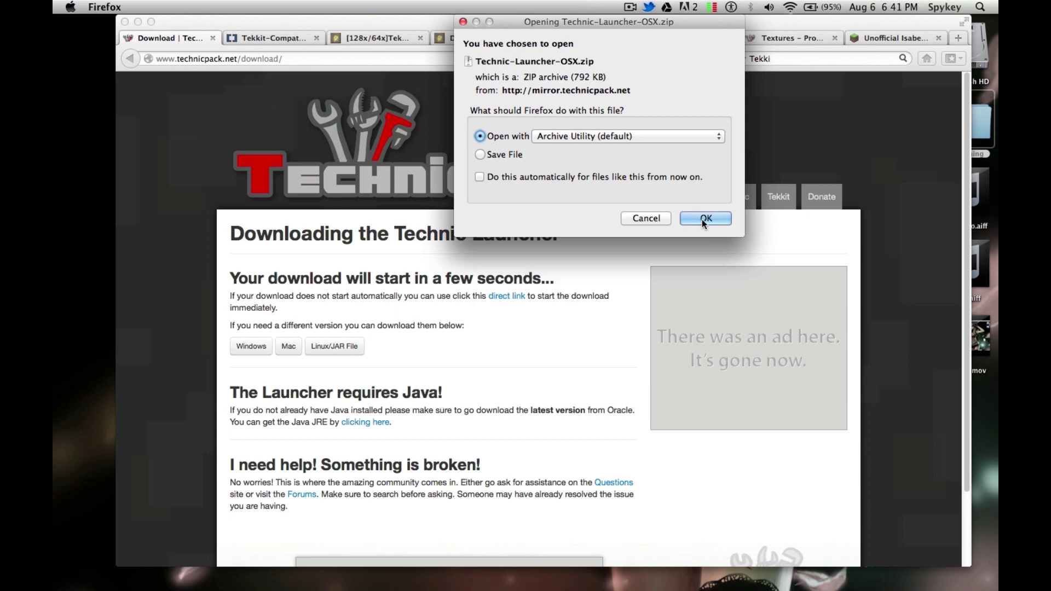
{"action": "left_click", "coordinate": [702, 220]}
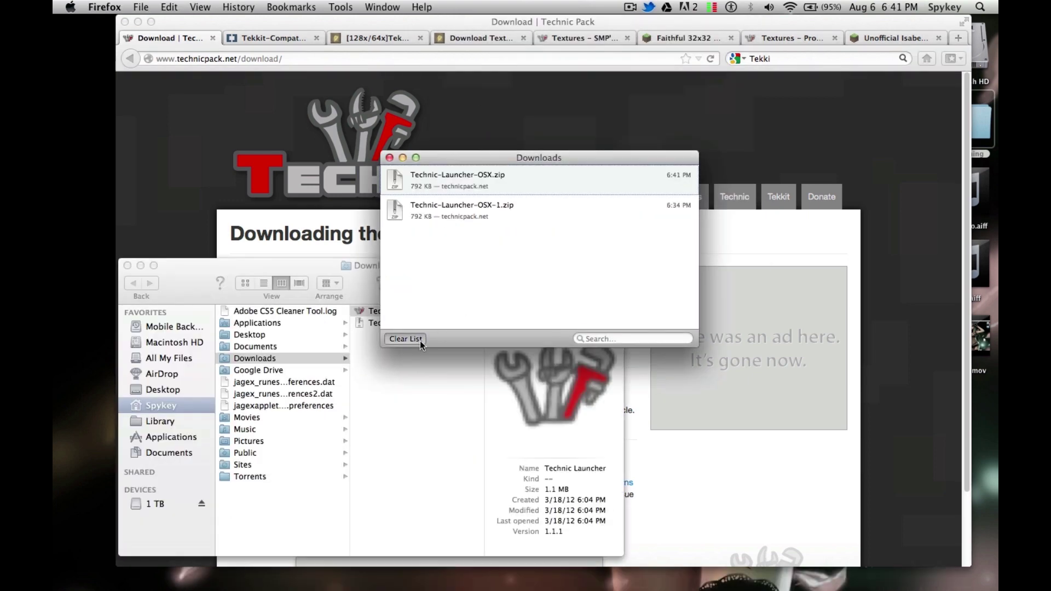
{"action": "left_click", "coordinate": [415, 339]}
- Close the download list, minimize Firefox, and launch the extracted Technic Launcher
{"action": "left_click", "coordinate": [390, 158]}
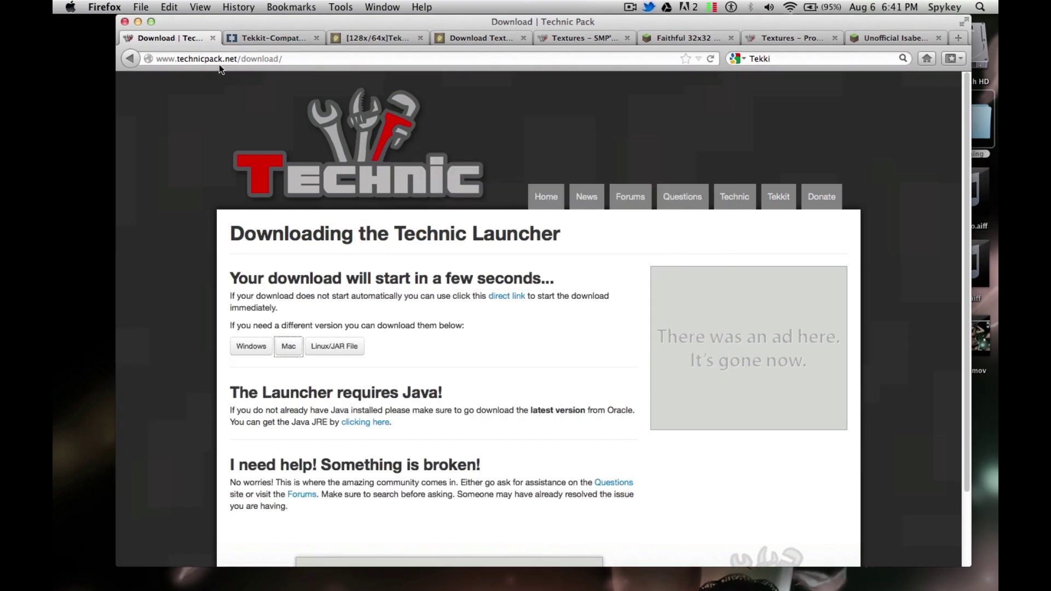
{"action": "left_click", "coordinate": [138, 22]}
{"action": "left_click", "coordinate": [427, 264]}
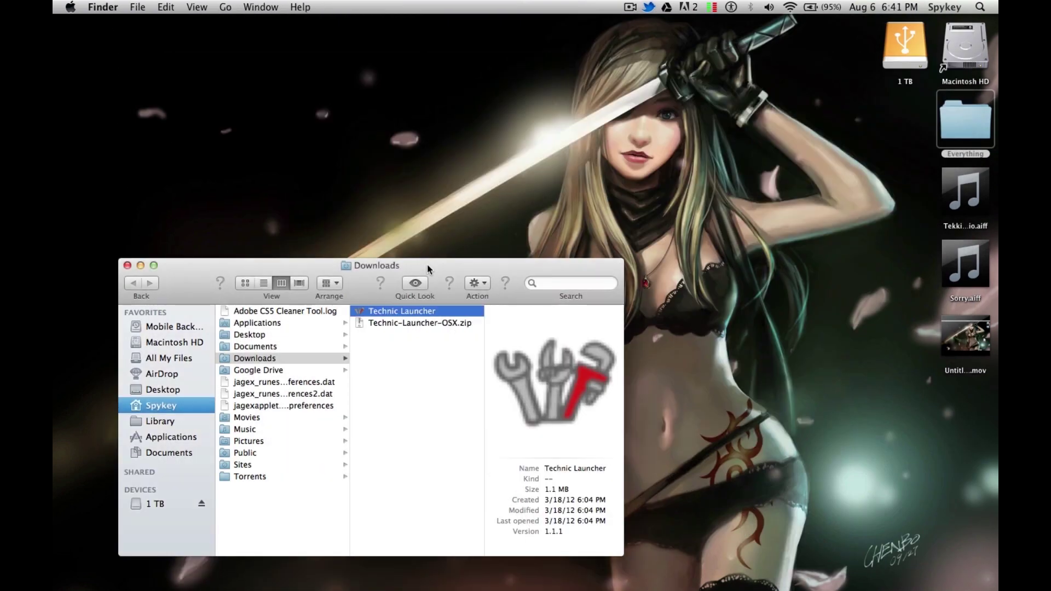
{"action": "double_click", "coordinate": [409, 310]}
- Copy the Technic Launcher to Applications, keeping the existing copy rather than replacing it
{"action": "mouse_move", "coordinate": [376, 310]}
{"action": "left_mouse_down"}
{"action": "mouse_move", "coordinate": [528, 551]}
{"action": "mouse_move", "coordinate": [687, 573]}
{"action": "left_mouse_up"}
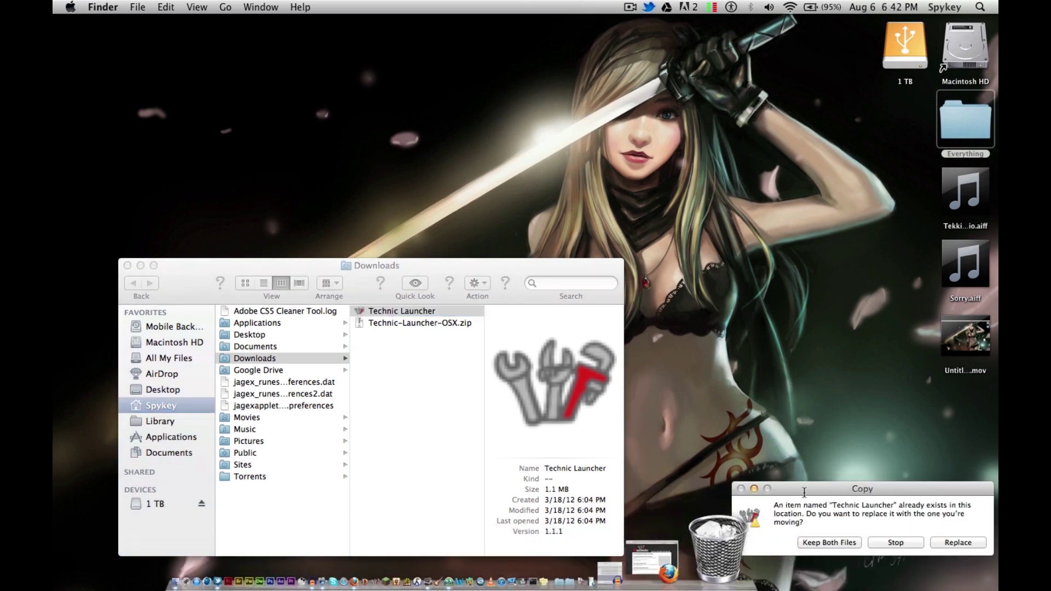
{"action": "left_click_drag", "start_coordinate": [759, 475], "coordinate": [695, 418]}
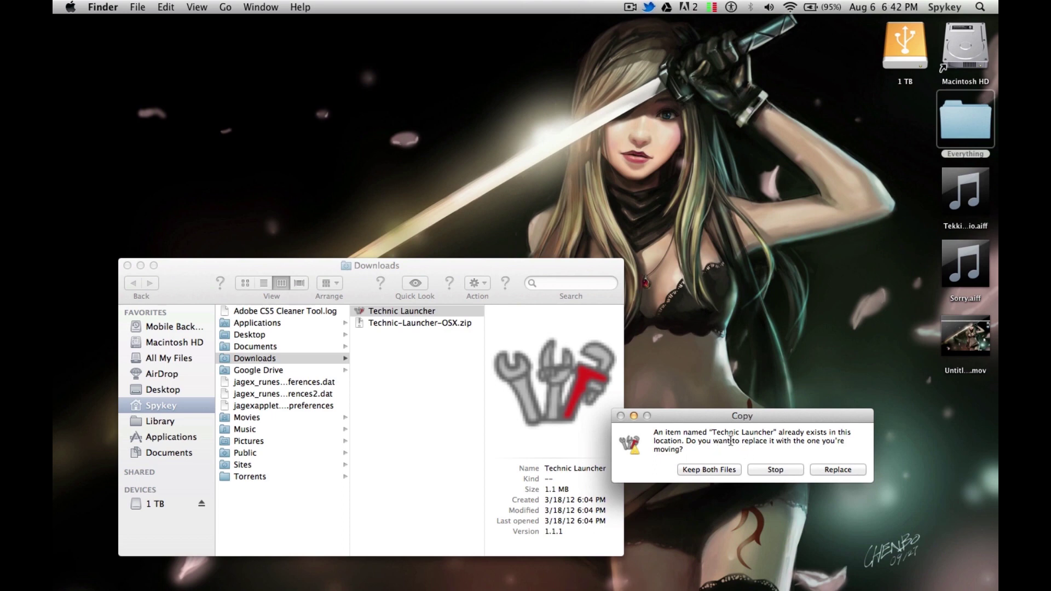
{"action": "left_click", "coordinate": [772, 470]}
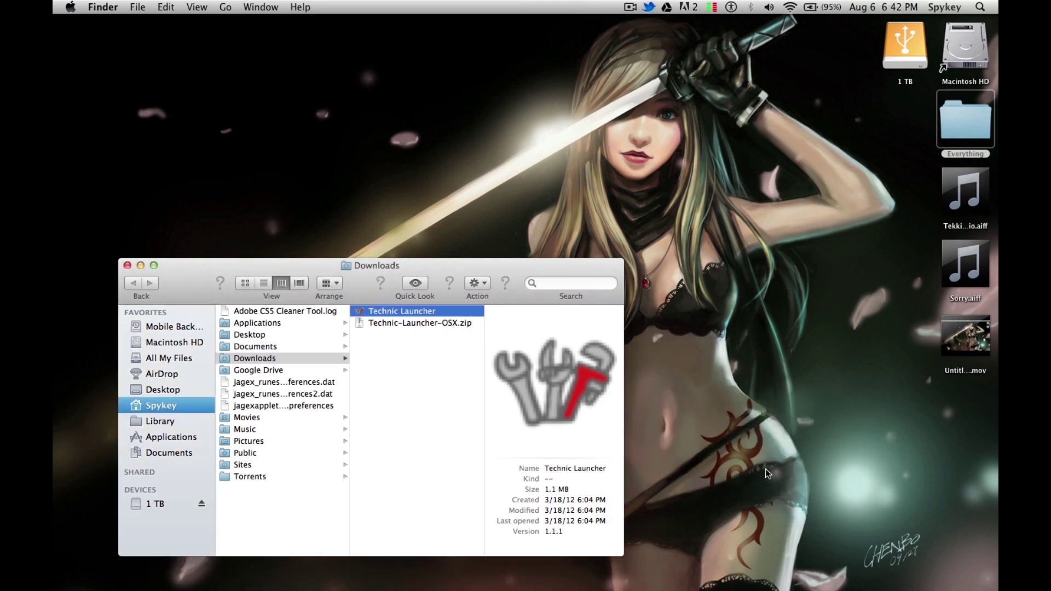
- Close the Downloads folder and start the Technic Launcher from the Dock
{"action": "left_click", "coordinate": [128, 265]}
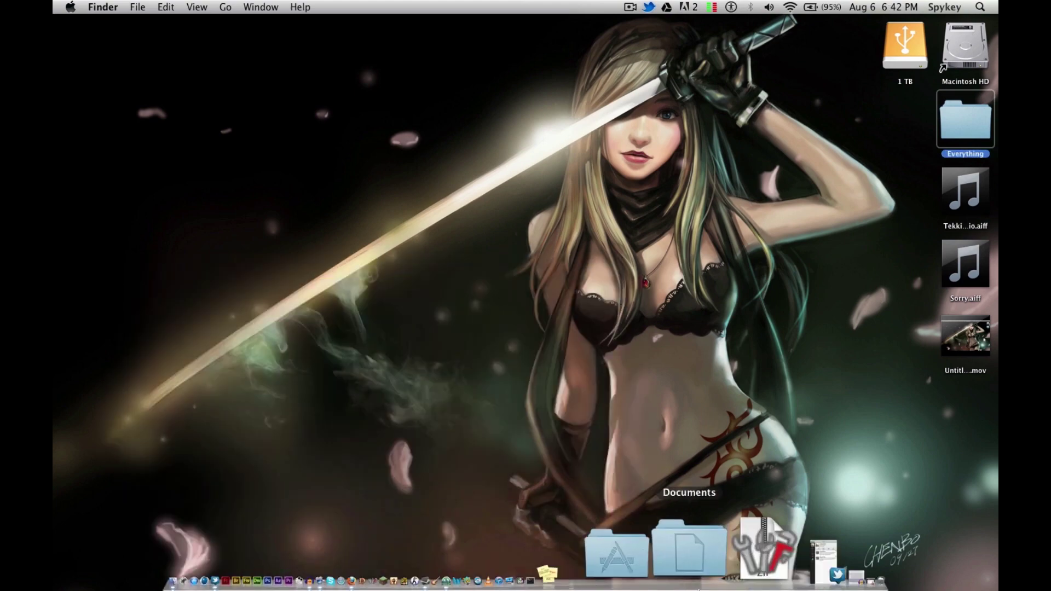
{"action": "left_click", "coordinate": [707, 566]}
{"action": "left_click", "coordinate": [685, 585]}
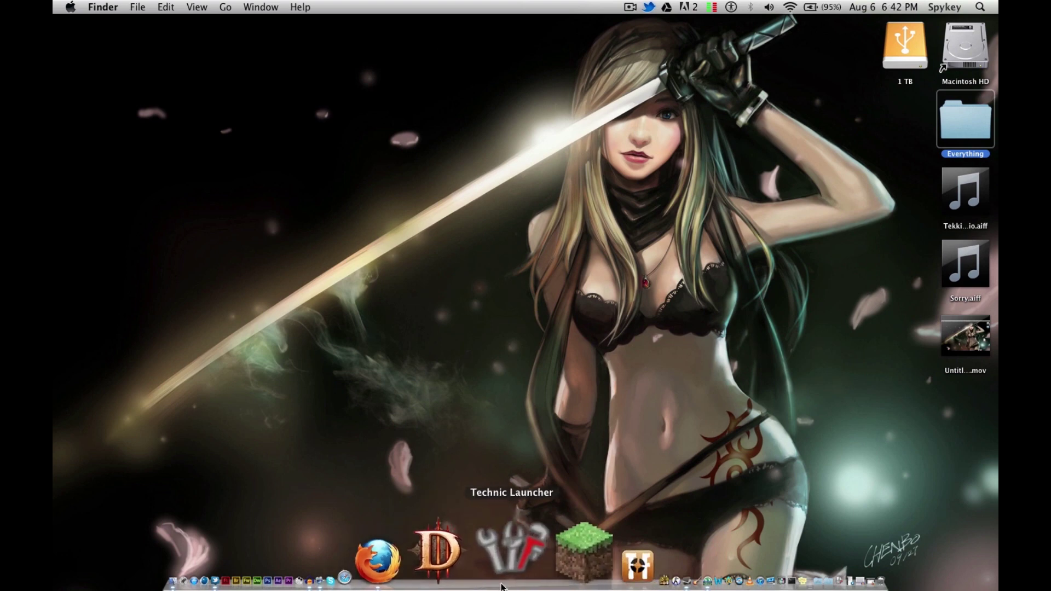
{"action": "left_click", "coordinate": [505, 567]}
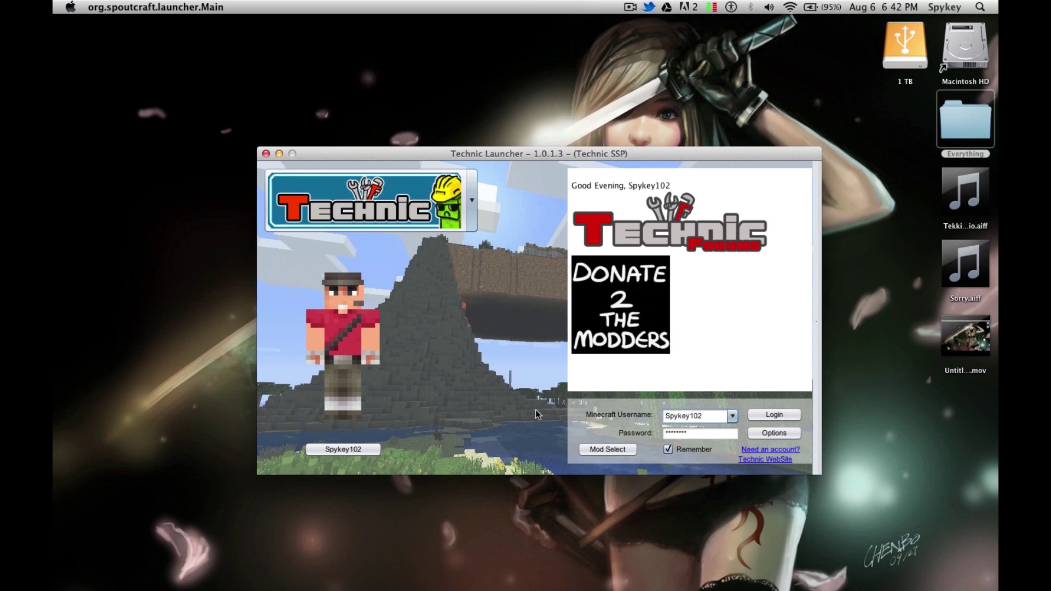
- Choose Tekkit as the modpack, fill in the saved account credentials, and open Options
{"action": "key", "text": "BackSpace"}
{"action": "left_click", "coordinate": [468, 201]}
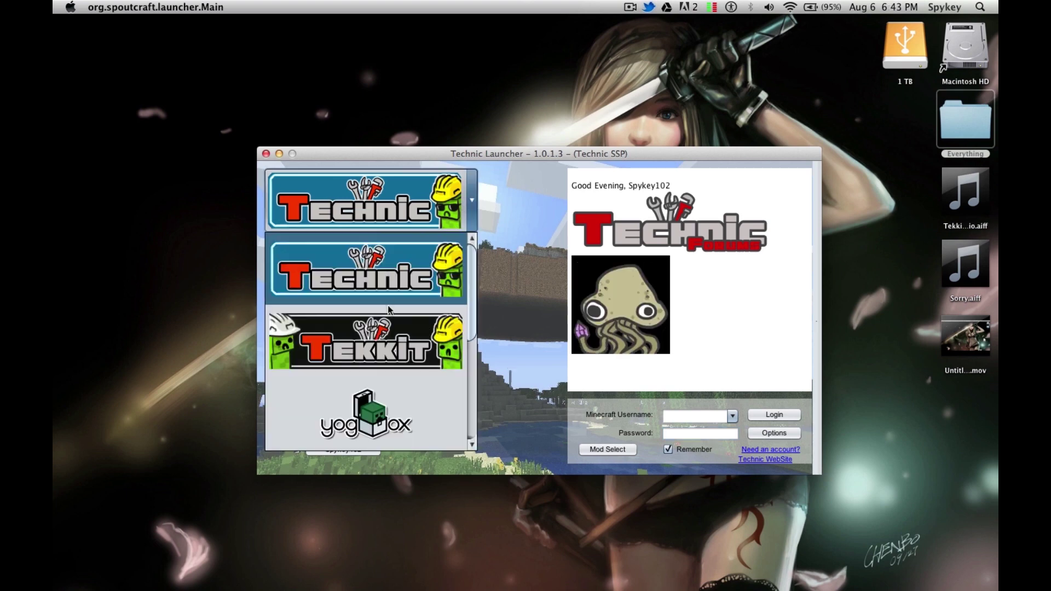
{"action": "left_click_drag", "start_coordinate": [472, 290], "coordinate": [473, 419]}
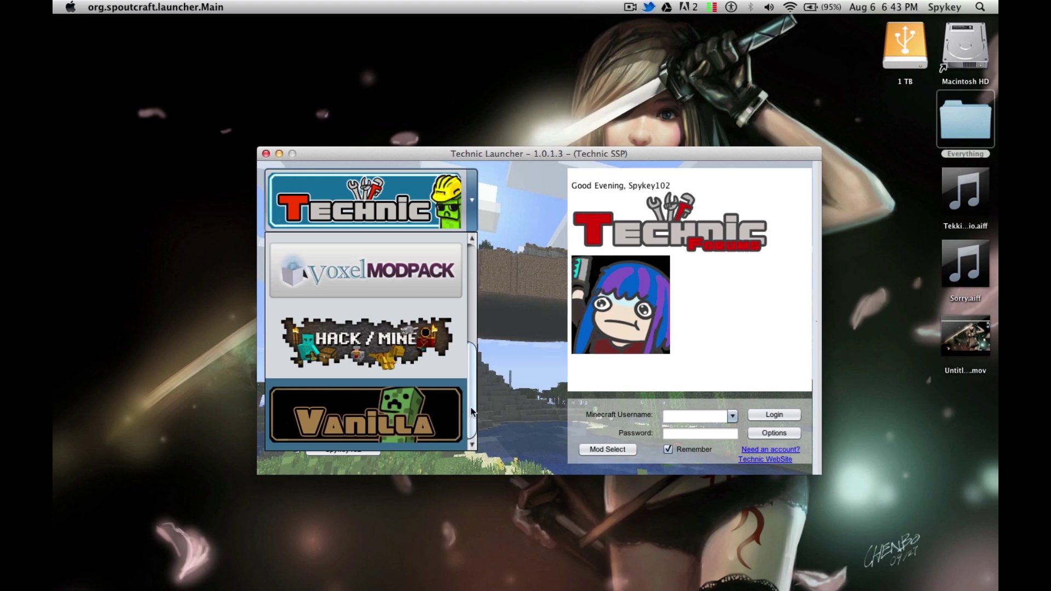
{"action": "scroll", "coordinate": [461, 329], "scroll_direction": "up", "scroll_amount": 5}
{"action": "left_click", "coordinate": [422, 368]}
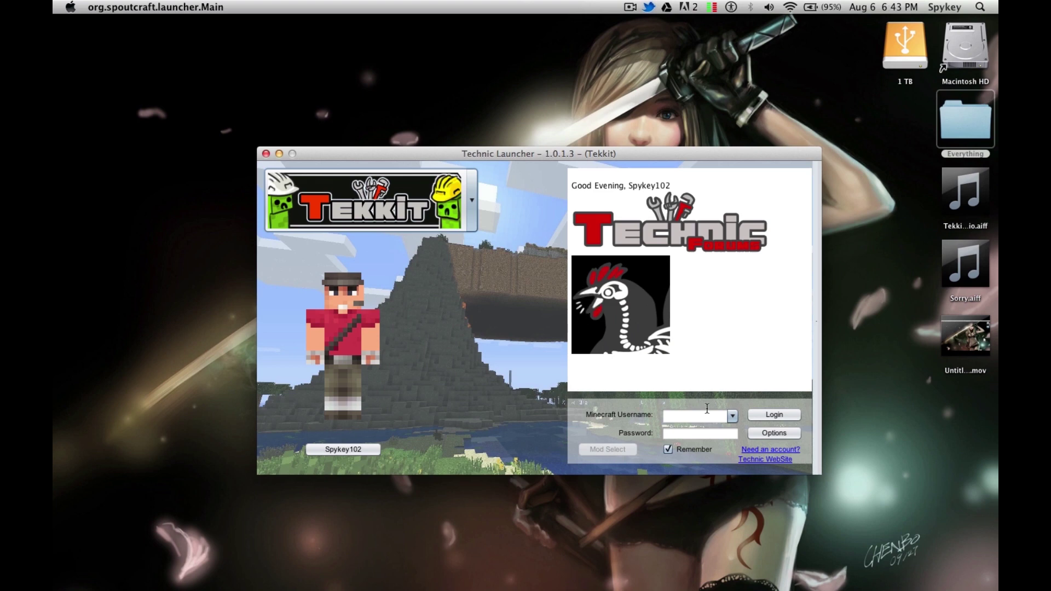
{"action": "left_click", "coordinate": [733, 414]}
{"action": "left_click", "coordinate": [698, 429]}
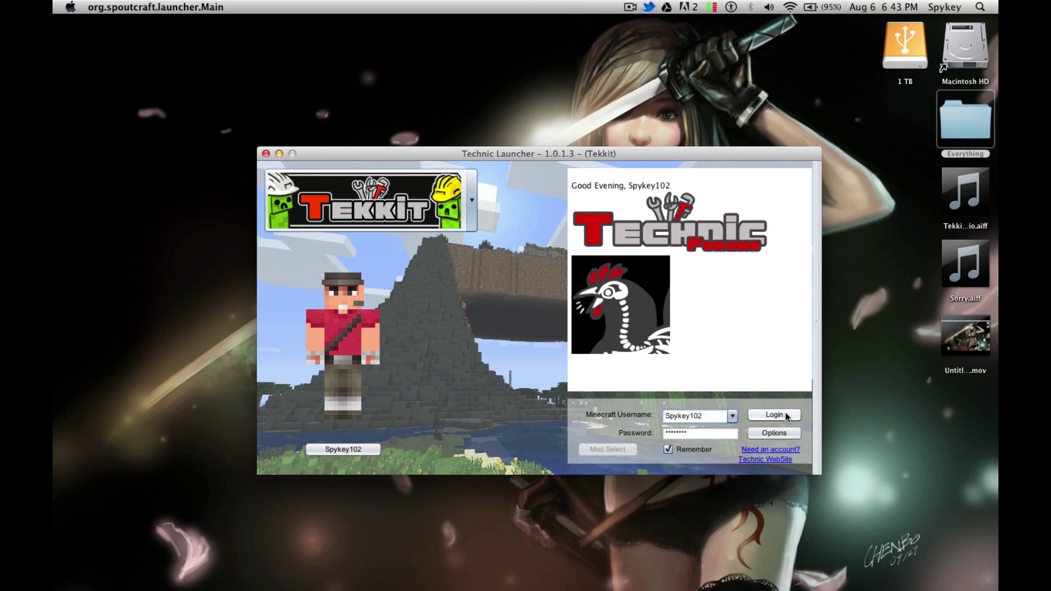
{"action": "left_click", "coordinate": [767, 434]}
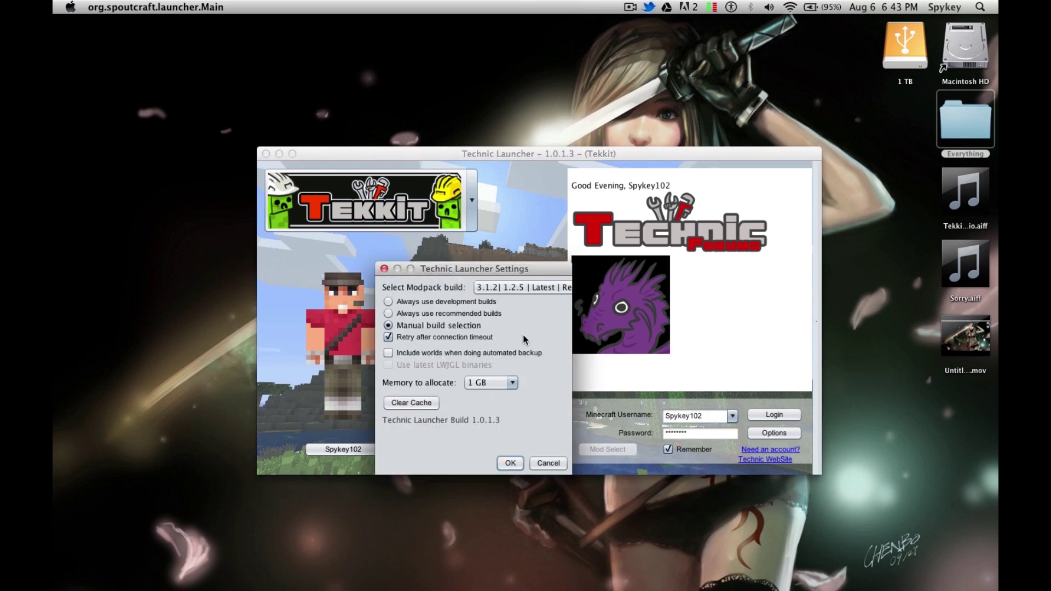
- Set Tekkit's build option to development builds and confirm the settings
{"action": "left_click", "coordinate": [388, 314]}
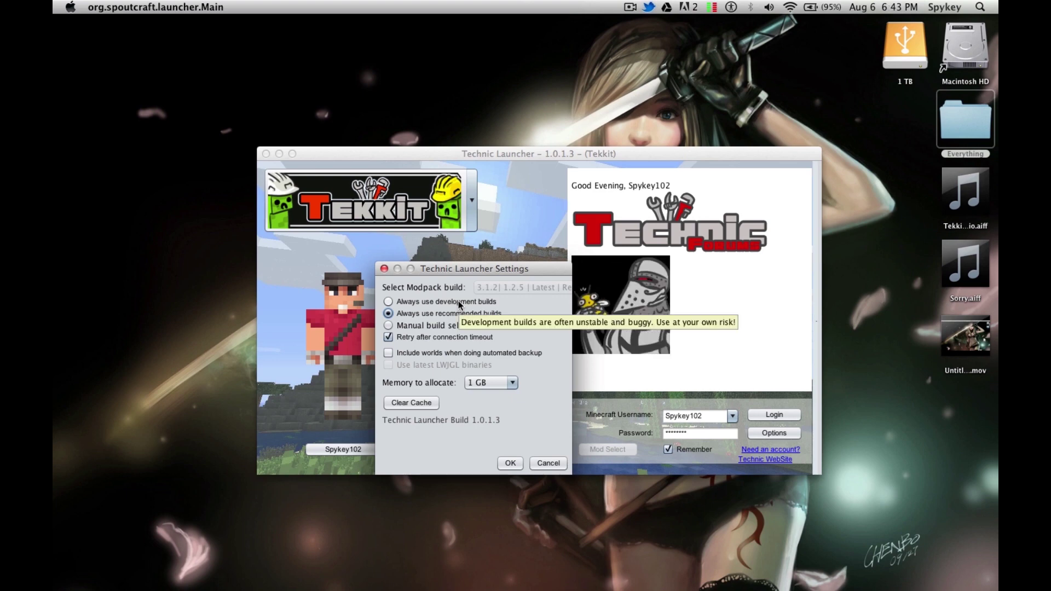
{"action": "mouse_move", "coordinate": [444, 326]}
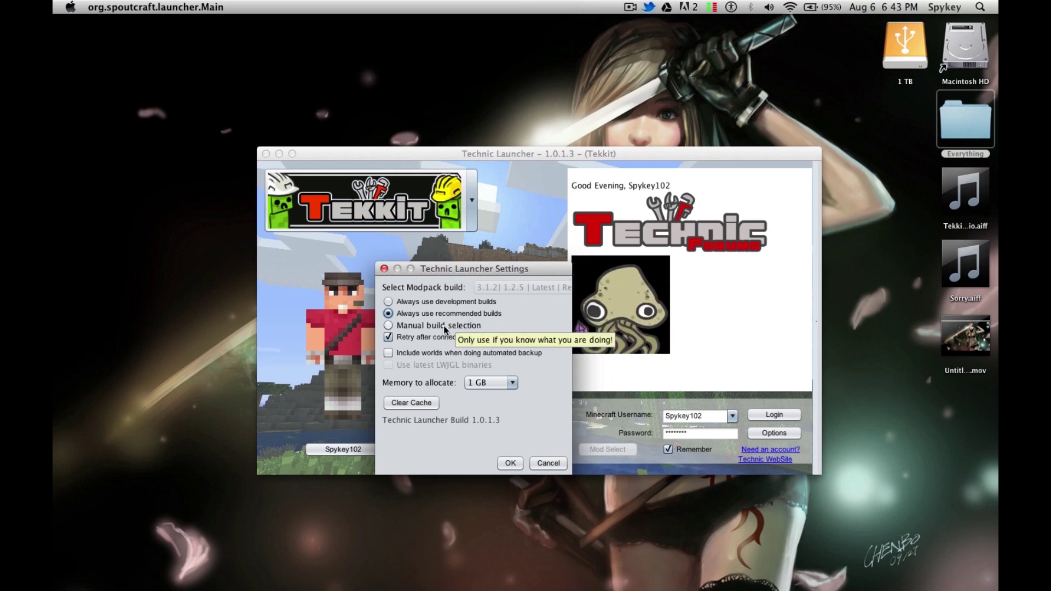
{"action": "left_click", "coordinate": [444, 325]}
{"action": "left_click", "coordinate": [501, 287]}
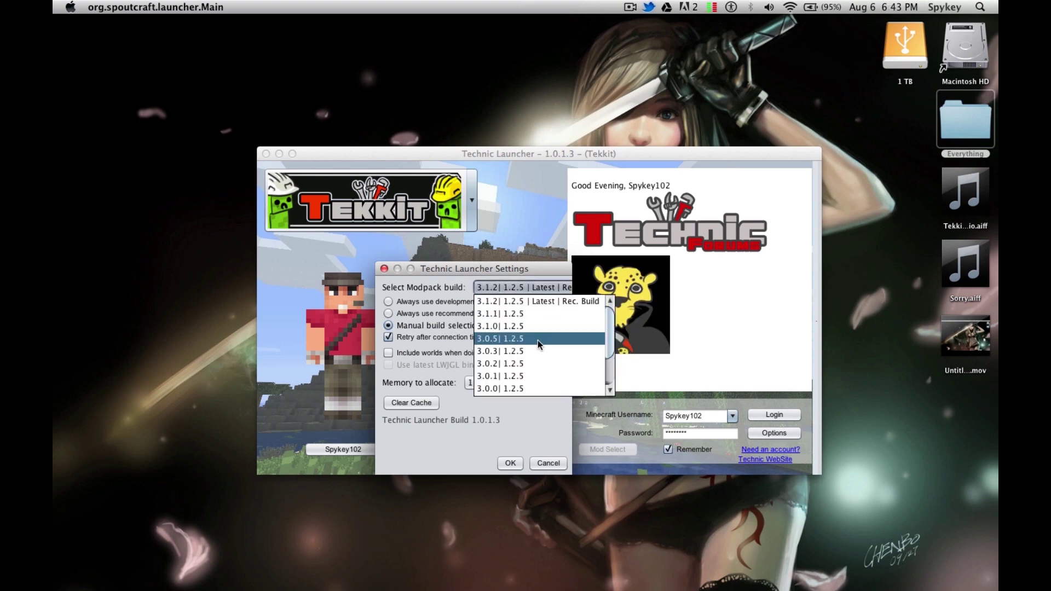
{"action": "left_click", "coordinate": [540, 301]}
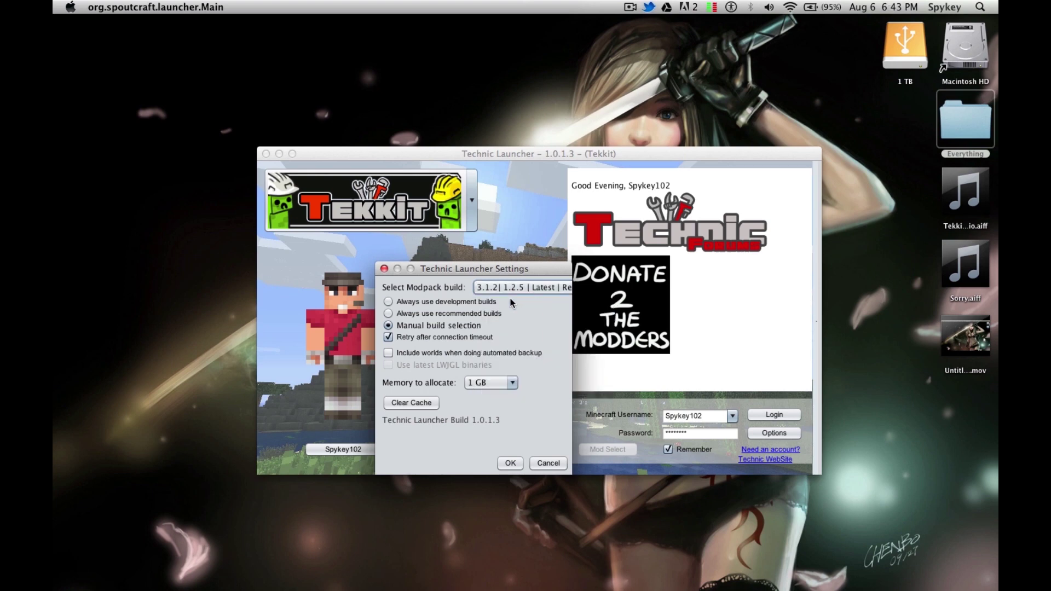
{"action": "left_click", "coordinate": [470, 301]}
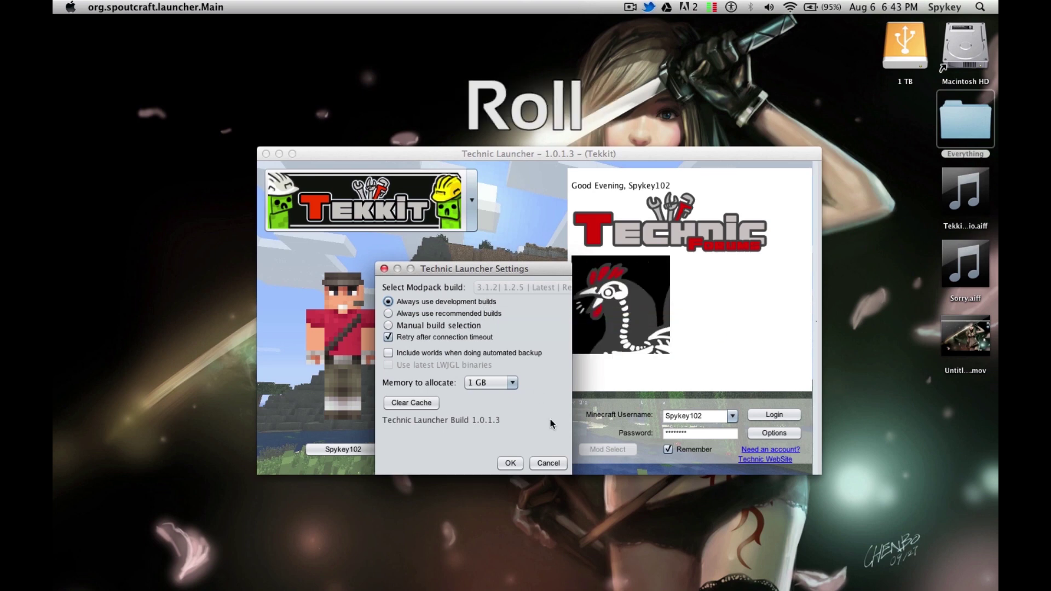
{"action": "left_click", "coordinate": [510, 463]}
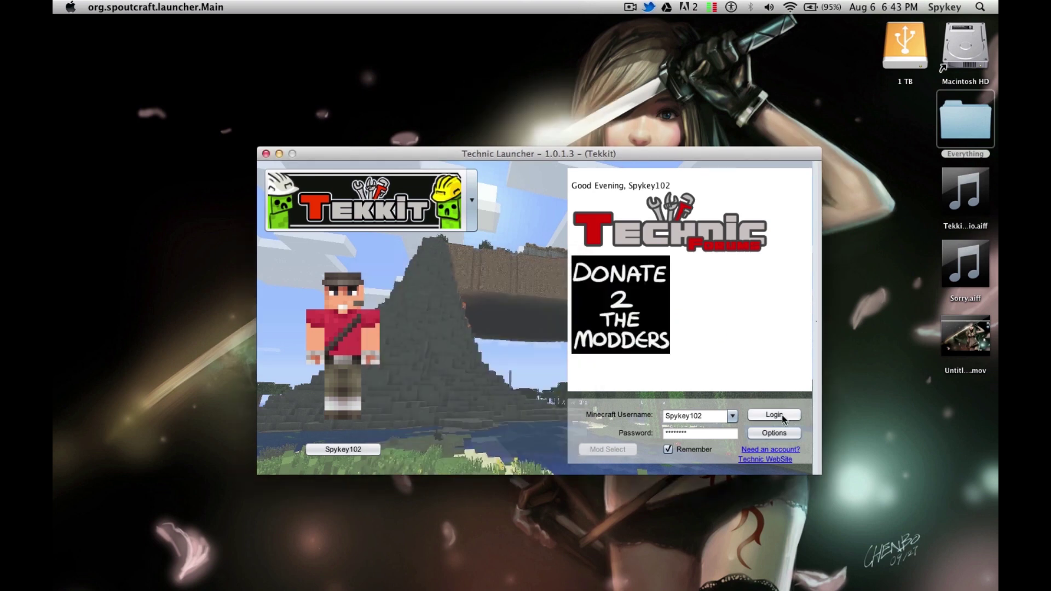
- Keep Tekkit's memory allocation at 1 GB, confirm the settings, and log in
{"action": "left_click", "coordinate": [773, 433]}
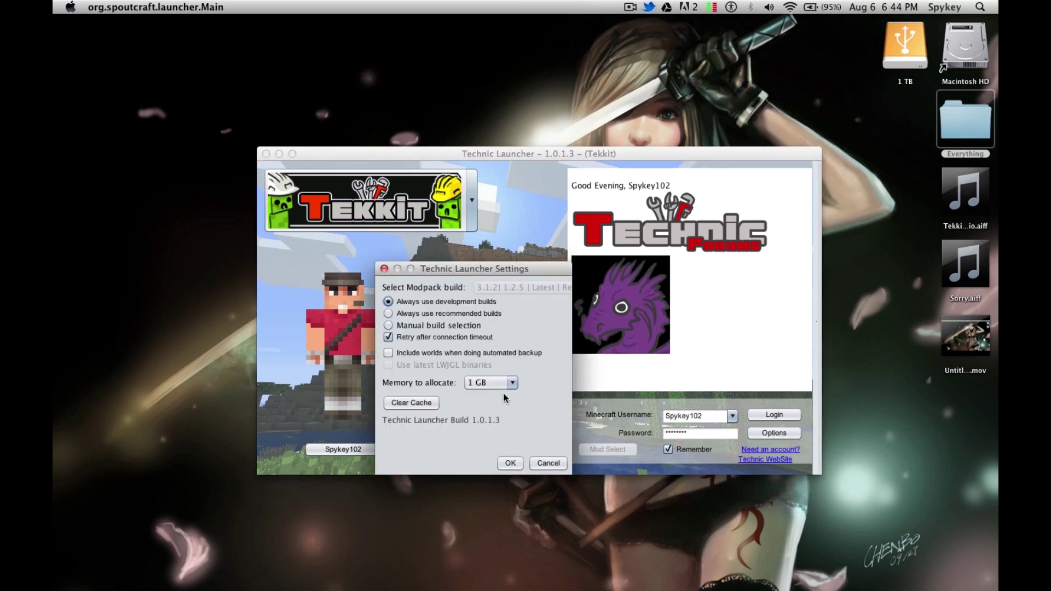
{"action": "left_click", "coordinate": [491, 383]}
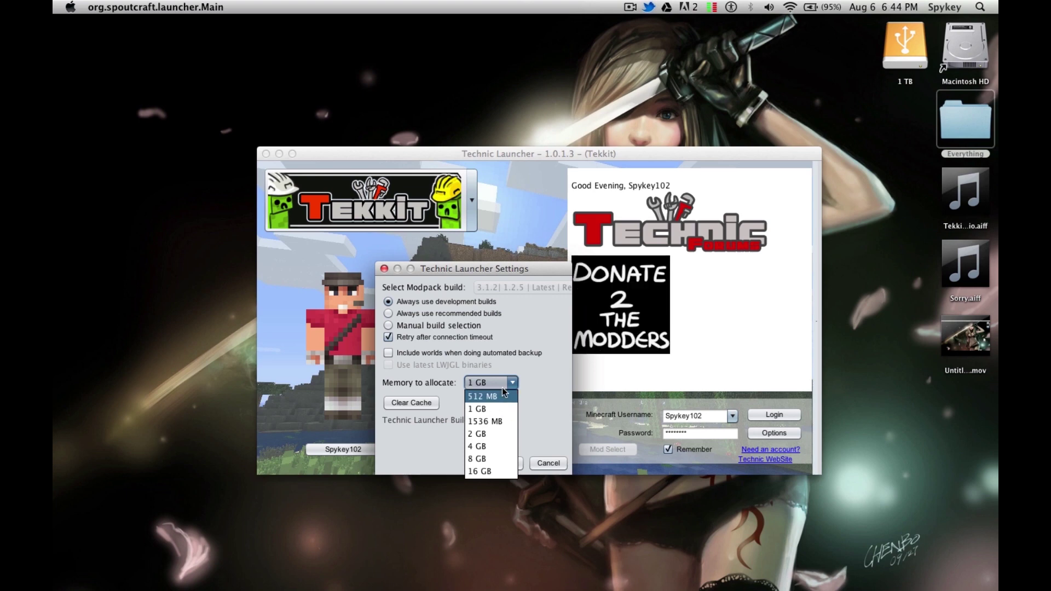
{"action": "left_click", "coordinate": [492, 410]}
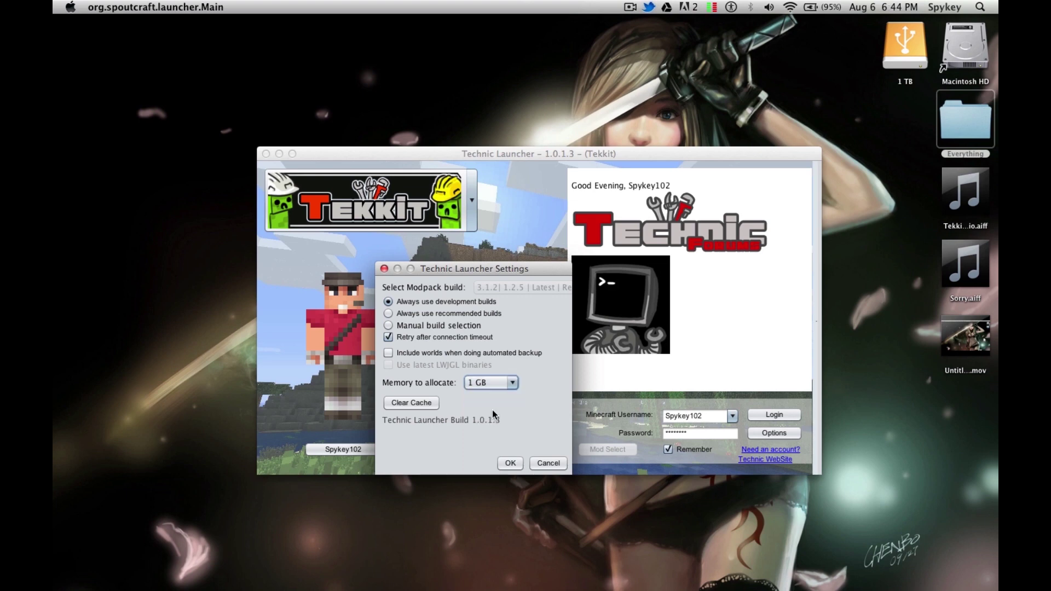
{"action": "left_click", "coordinate": [492, 385]}
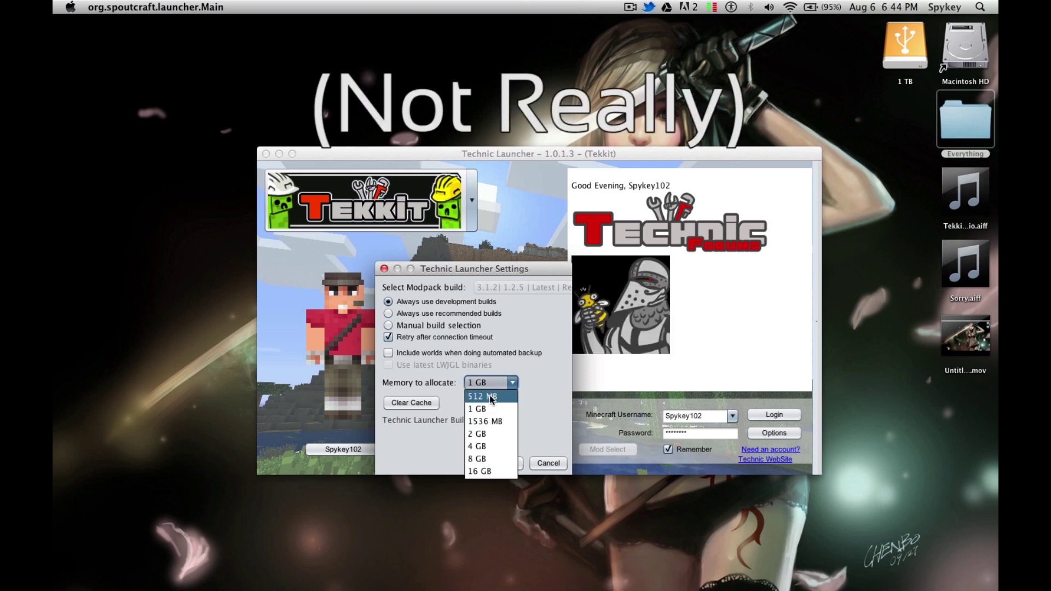
{"action": "left_click", "coordinate": [491, 409]}
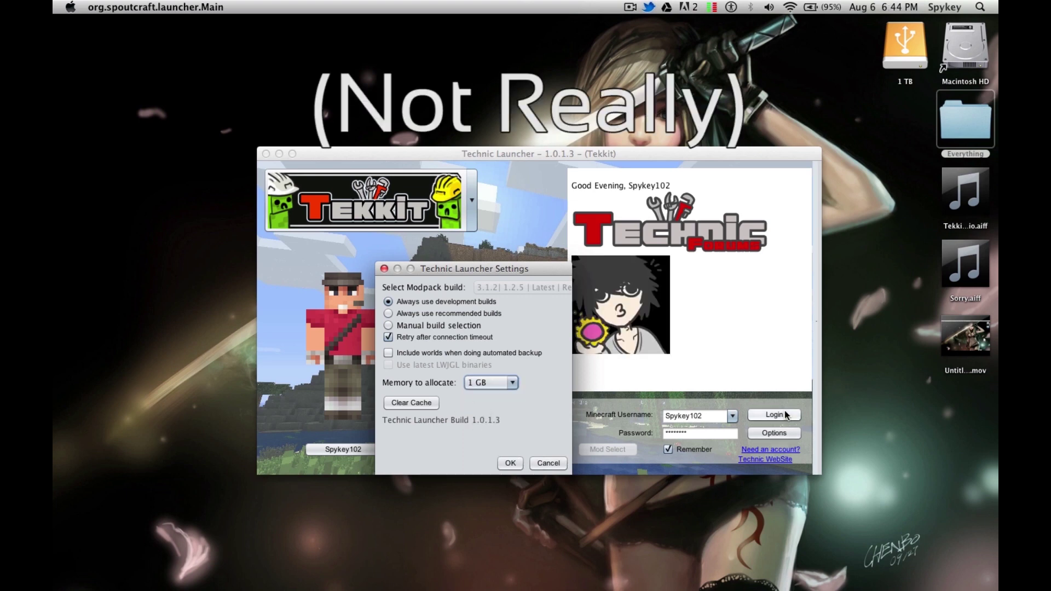
{"action": "left_click", "coordinate": [509, 463]}
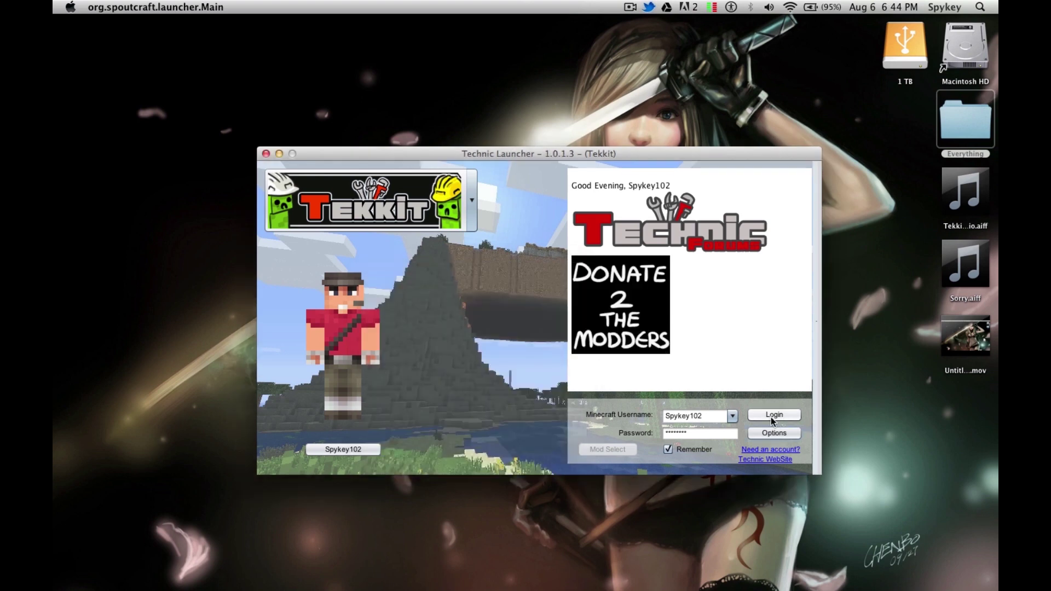
{"action": "left_click", "coordinate": [775, 415]}
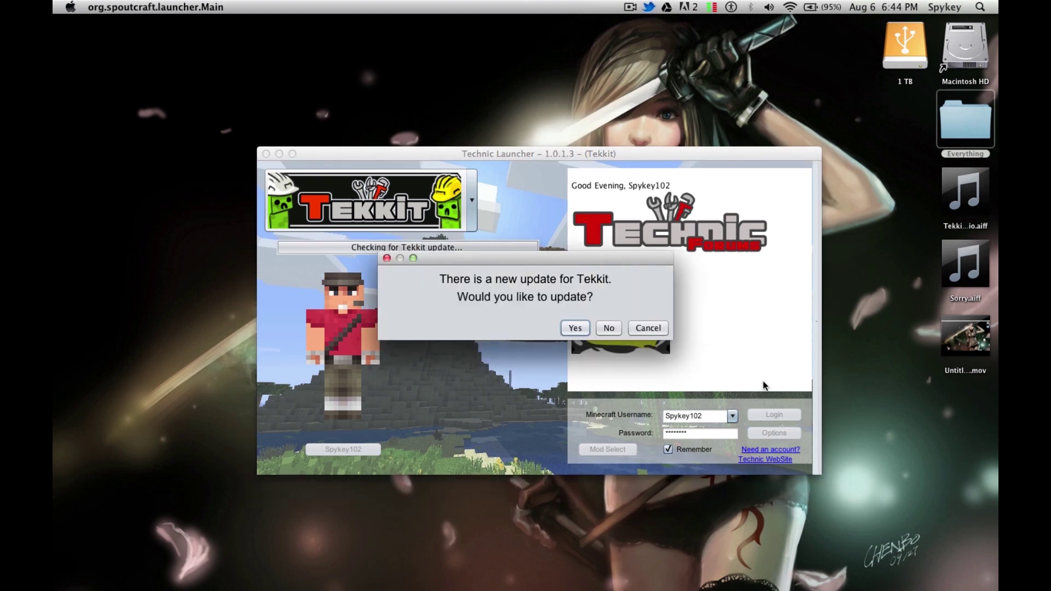
- Accept the Tekkit update, review the loaded mods list, and quit the game to the desktop
{"action": "left_click", "coordinate": [583, 329]}
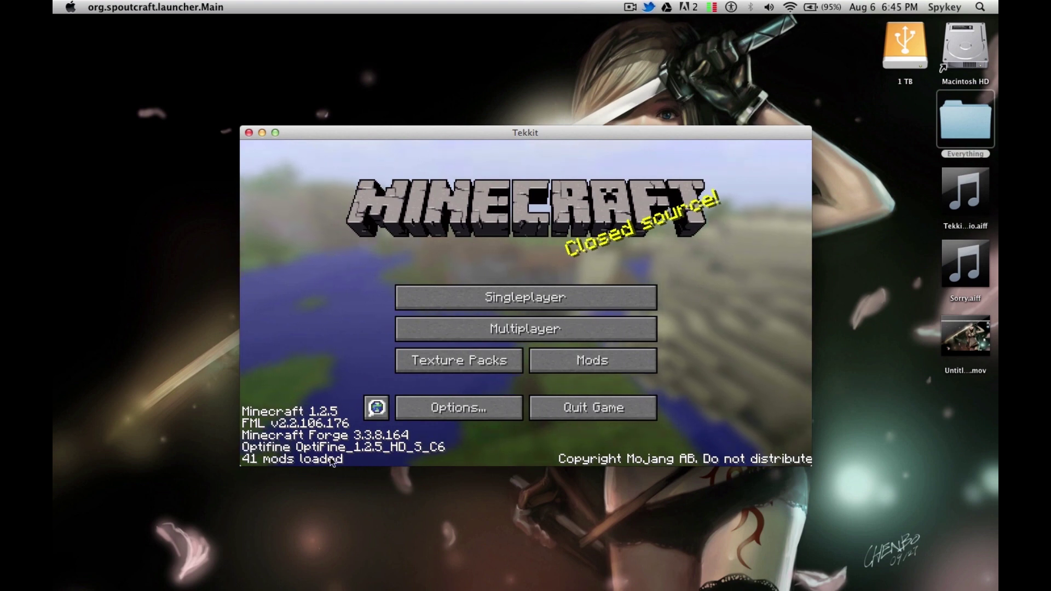
{"action": "left_click", "coordinate": [597, 363]}
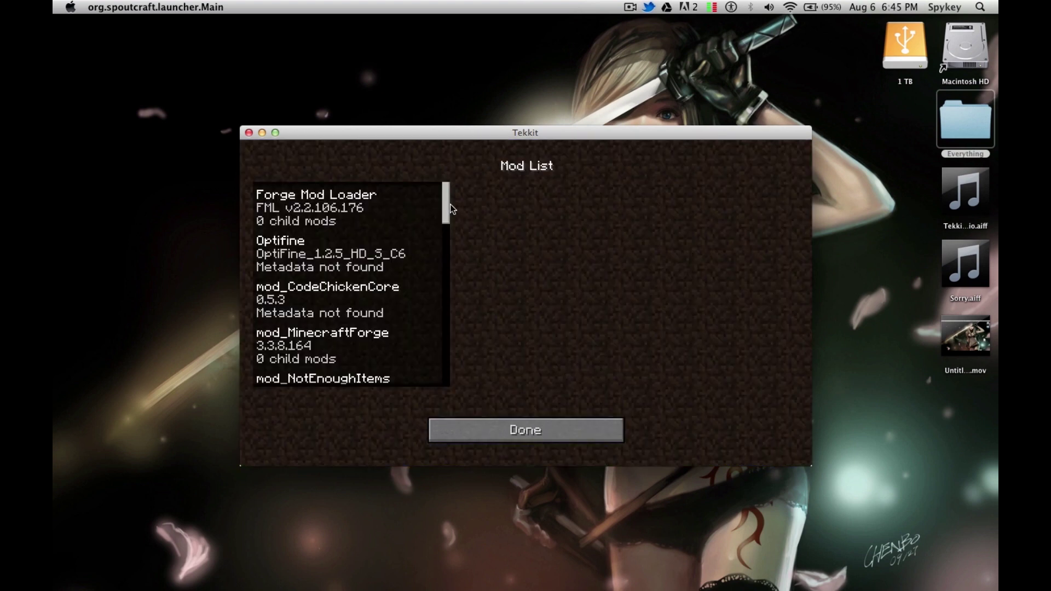
{"action": "left_click_drag", "start_coordinate": [447, 205], "coordinate": [456, 378]}
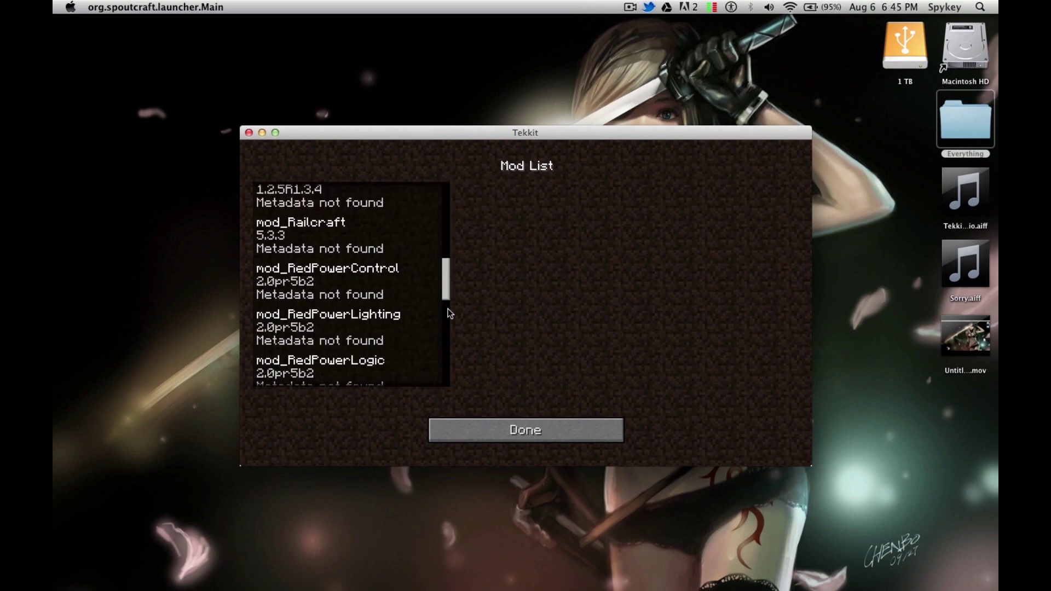
{"action": "left_click", "coordinate": [465, 421]}
{"action": "left_click", "coordinate": [249, 133]}
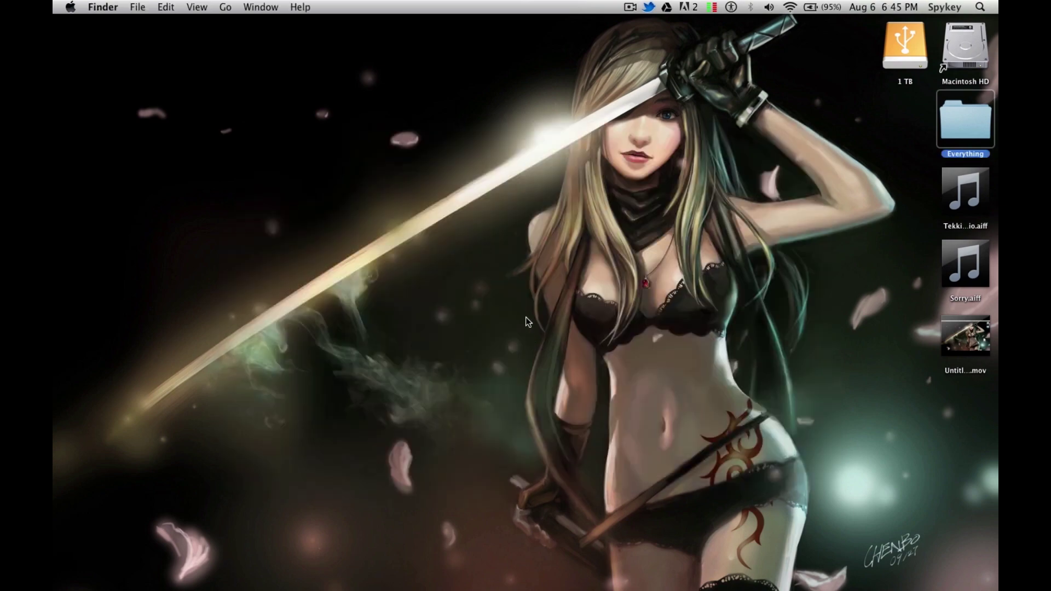
{"action": "left_click", "coordinate": [526, 318]}
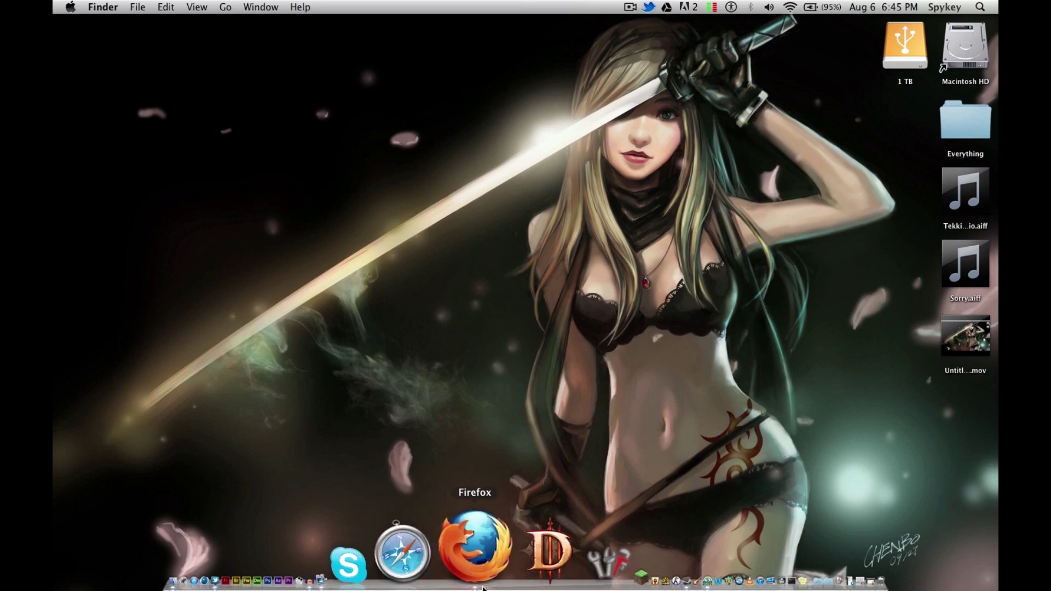
- Bring Firefox back and browse the Tekkit texture wiki, SMP forum post and BDcraft download pages
{"action": "left_click", "coordinate": [475, 547]}
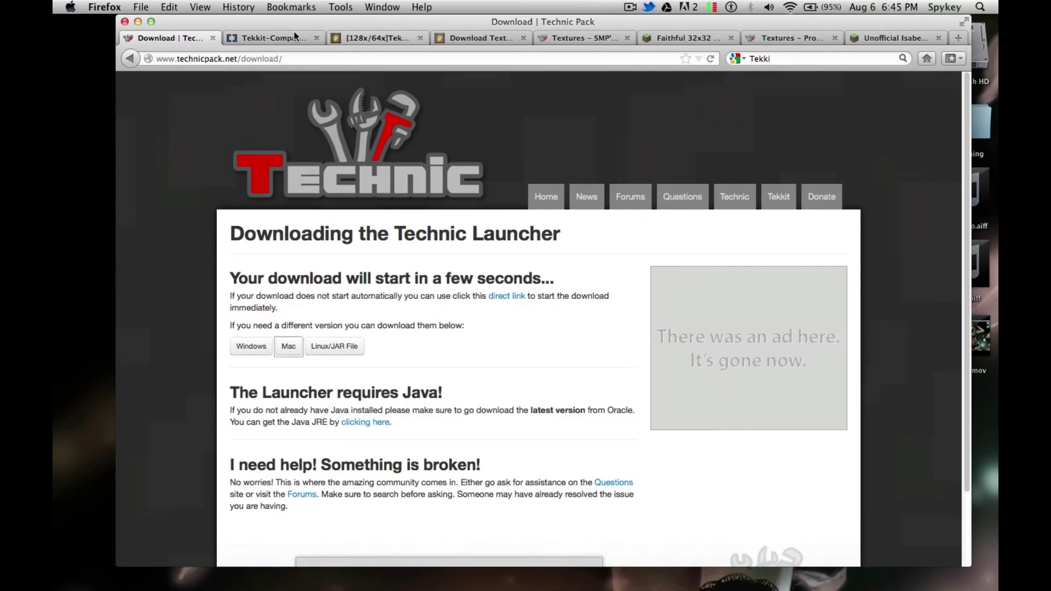
{"action": "left_click", "coordinate": [281, 36]}
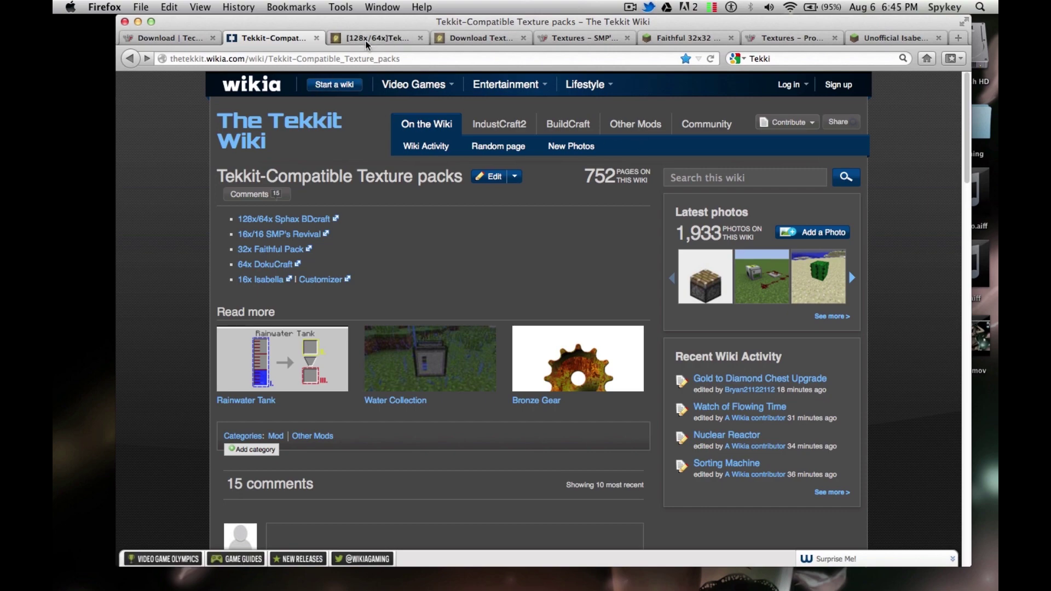
{"action": "left_click", "coordinate": [375, 38]}
{"action": "scroll", "coordinate": [404, 243], "scroll_direction": "down", "scroll_amount": 5}
{"action": "scroll", "coordinate": [403, 242], "scroll_direction": "down", "scroll_amount": 5}
{"action": "scroll", "coordinate": [402, 242], "scroll_direction": "down", "scroll_amount": 4}
{"action": "scroll", "coordinate": [403, 243], "scroll_direction": "down", "scroll_amount": 3}
{"action": "scroll", "coordinate": [403, 242], "scroll_direction": "up", "scroll_amount": 4}
{"action": "scroll", "coordinate": [403, 243], "scroll_direction": "up", "scroll_amount": 10}
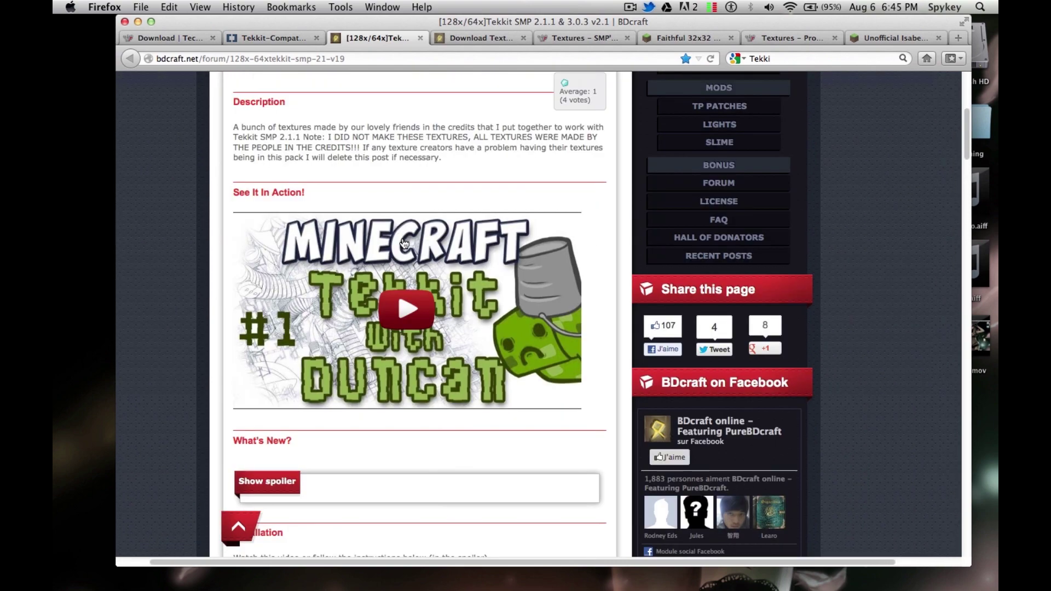
{"action": "scroll", "coordinate": [402, 243], "scroll_direction": "up", "scroll_amount": 3}
{"action": "left_click", "coordinate": [481, 37]}
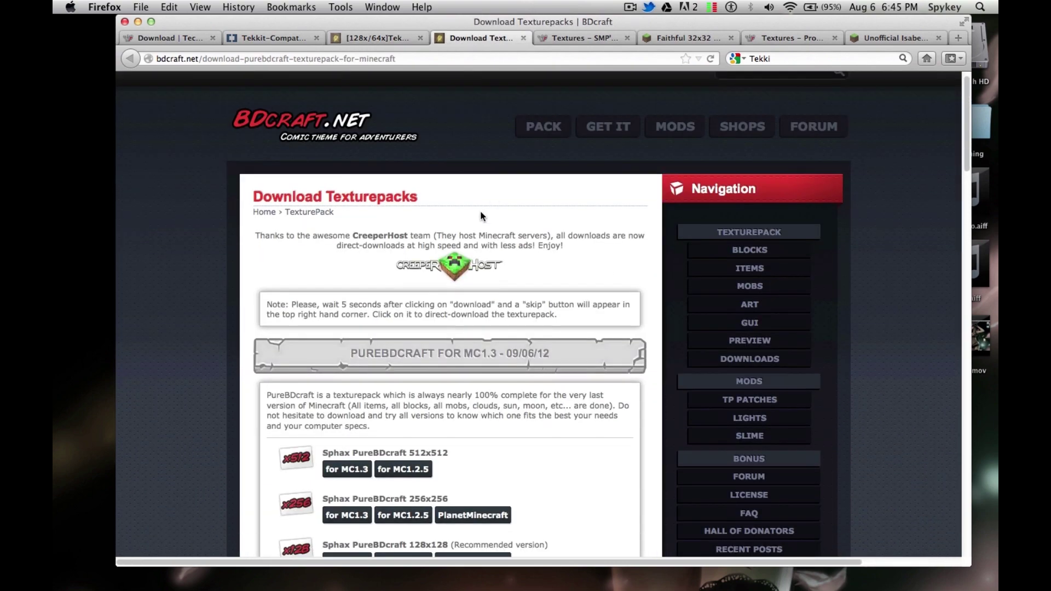
{"action": "scroll", "coordinate": [481, 211], "scroll_direction": "down", "scroll_amount": 10}
{"action": "scroll", "coordinate": [481, 210], "scroll_direction": "down", "scroll_amount": 3}
{"action": "scroll", "coordinate": [482, 216], "scroll_direction": "down", "scroll_amount": 5}
{"action": "scroll", "coordinate": [481, 216], "scroll_direction": "down", "scroll_amount": 4}
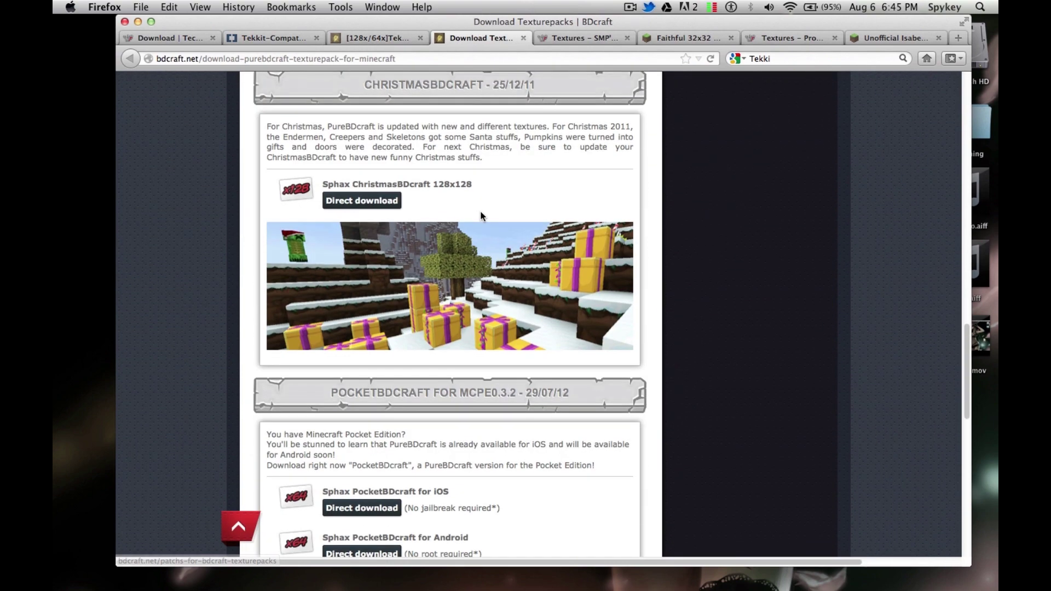
{"action": "scroll", "coordinate": [483, 216], "scroll_direction": "down", "scroll_amount": 5}
{"action": "scroll", "coordinate": [482, 217], "scroll_direction": "up", "scroll_amount": 8}
{"action": "scroll", "coordinate": [480, 212], "scroll_direction": "up", "scroll_amount": 5}
{"action": "scroll", "coordinate": [481, 212], "scroll_direction": "up", "scroll_amount": 4}
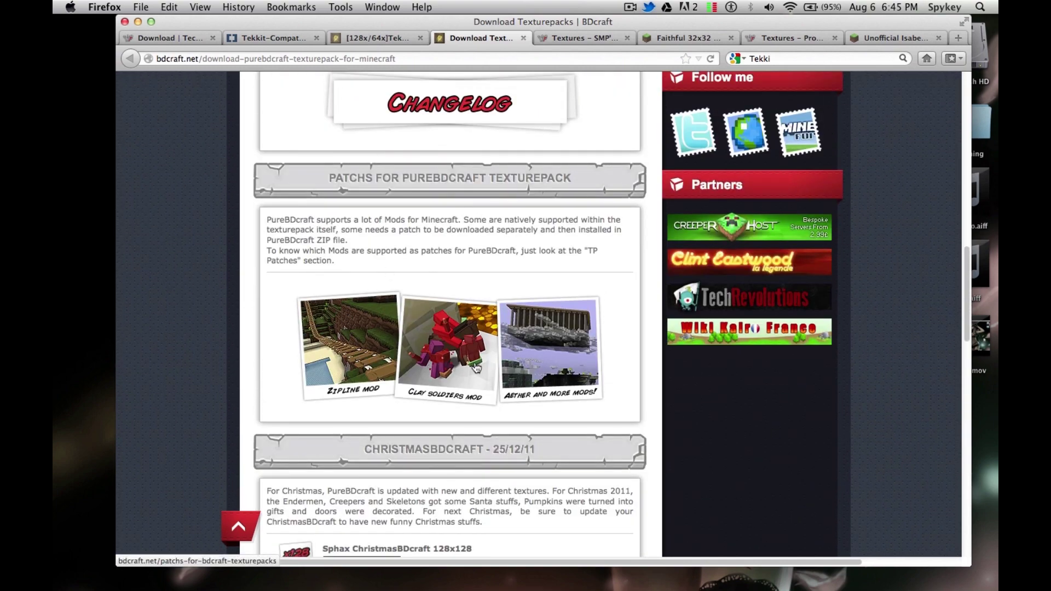
{"action": "scroll", "coordinate": [474, 363], "scroll_direction": "up", "scroll_amount": 5}
{"action": "scroll", "coordinate": [475, 362], "scroll_direction": "up", "scroll_amount": 4}
{"action": "scroll", "coordinate": [475, 362], "scroll_direction": "up", "scroll_amount": 5}
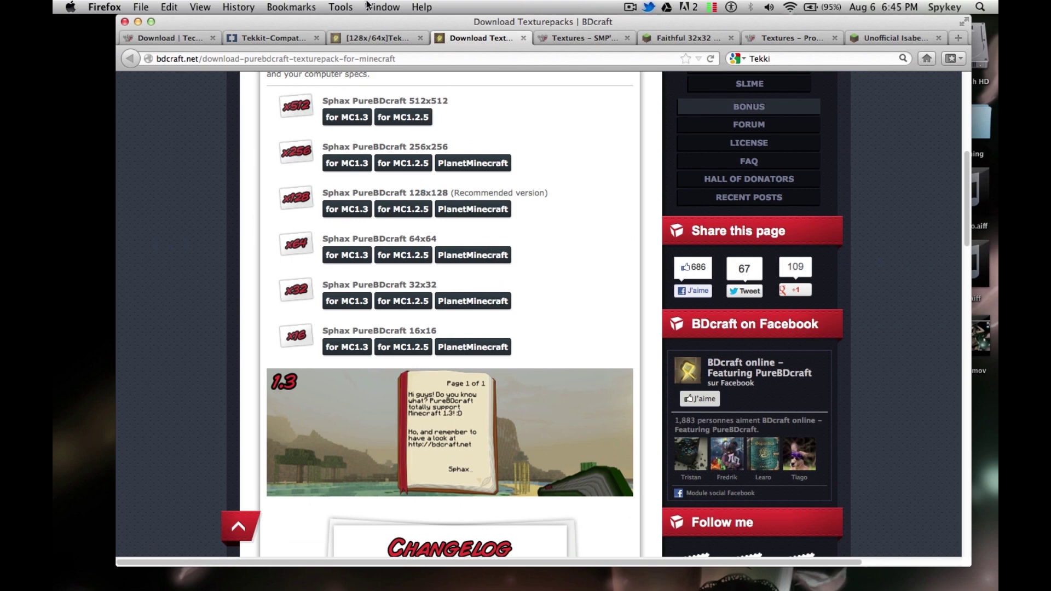
{"action": "left_click", "coordinate": [364, 42]}
{"action": "scroll", "coordinate": [367, 116], "scroll_direction": "down", "scroll_amount": 5}
{"action": "scroll", "coordinate": [354, 298], "scroll_direction": "down", "scroll_amount": 5}
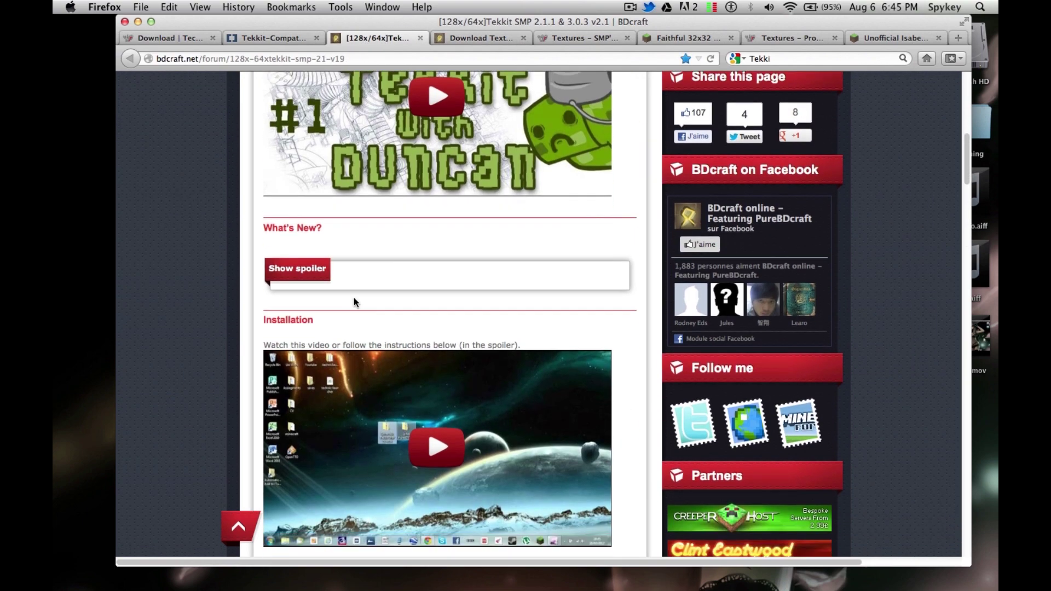
{"action": "scroll", "coordinate": [354, 297], "scroll_direction": "down", "scroll_amount": 5}
{"action": "scroll", "coordinate": [354, 298], "scroll_direction": "down", "scroll_amount": 2}
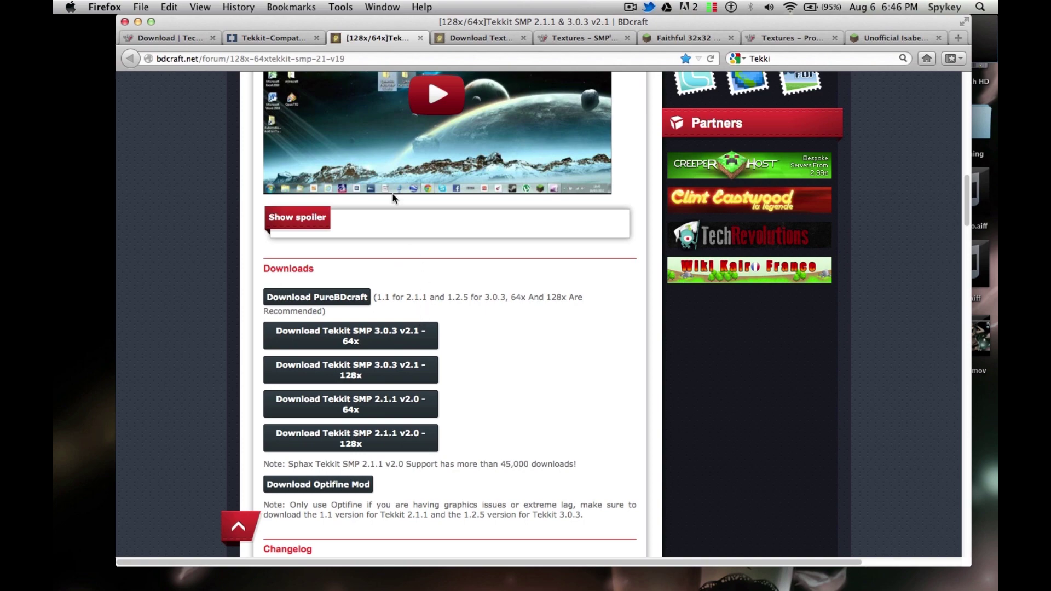
{"action": "left_click", "coordinate": [473, 39]}
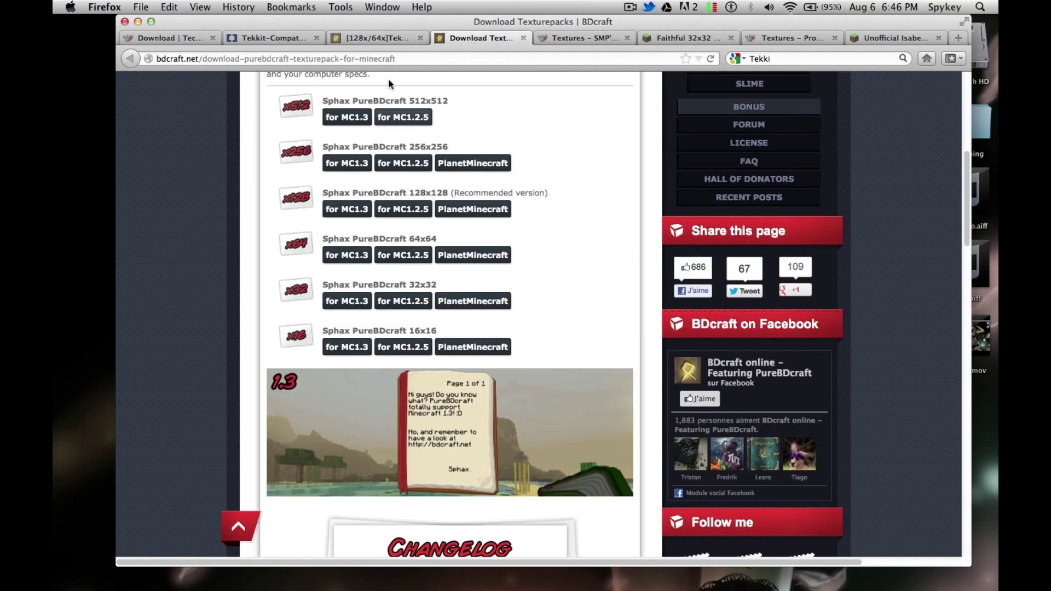
{"action": "left_click", "coordinate": [379, 39]}
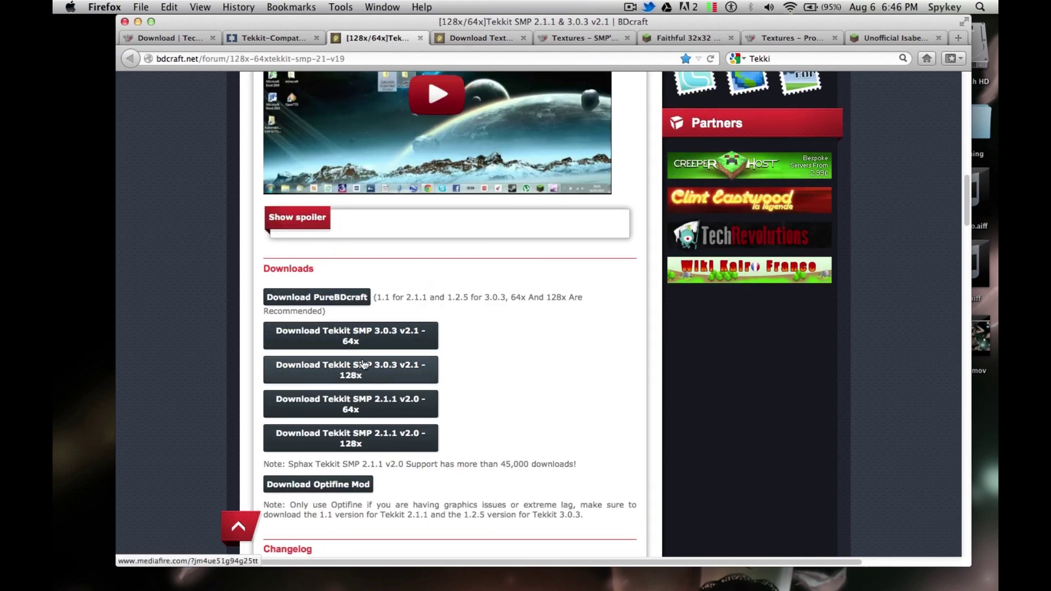
- Start the Sphax PureBDcraft 64x64 MC1.2.5 download, then return to the Tekkit SMP forum post
{"action": "left_click", "coordinate": [468, 39]}
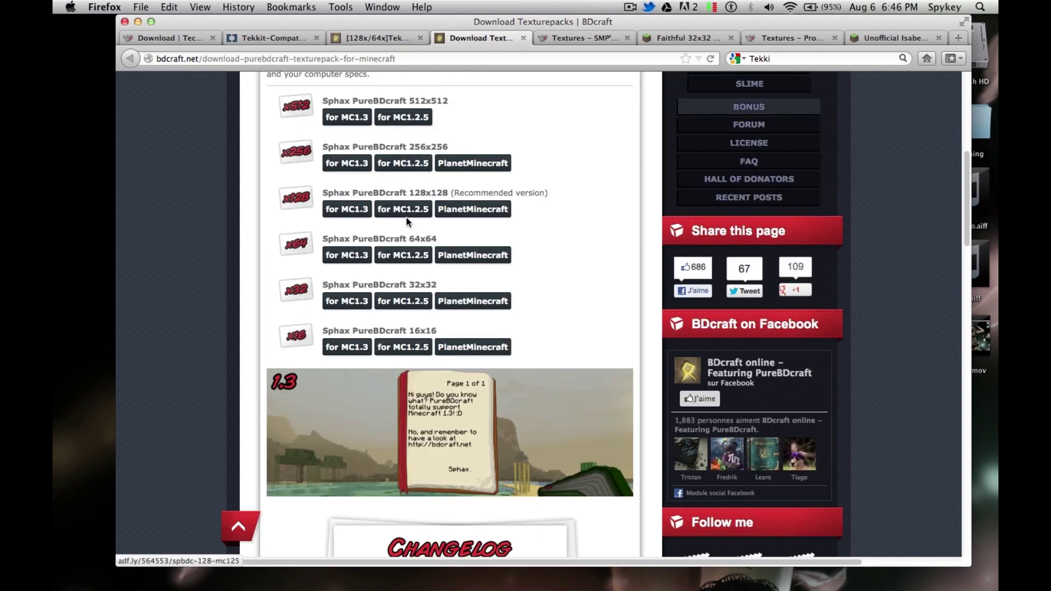
{"action": "middle_click", "coordinate": [405, 257]}
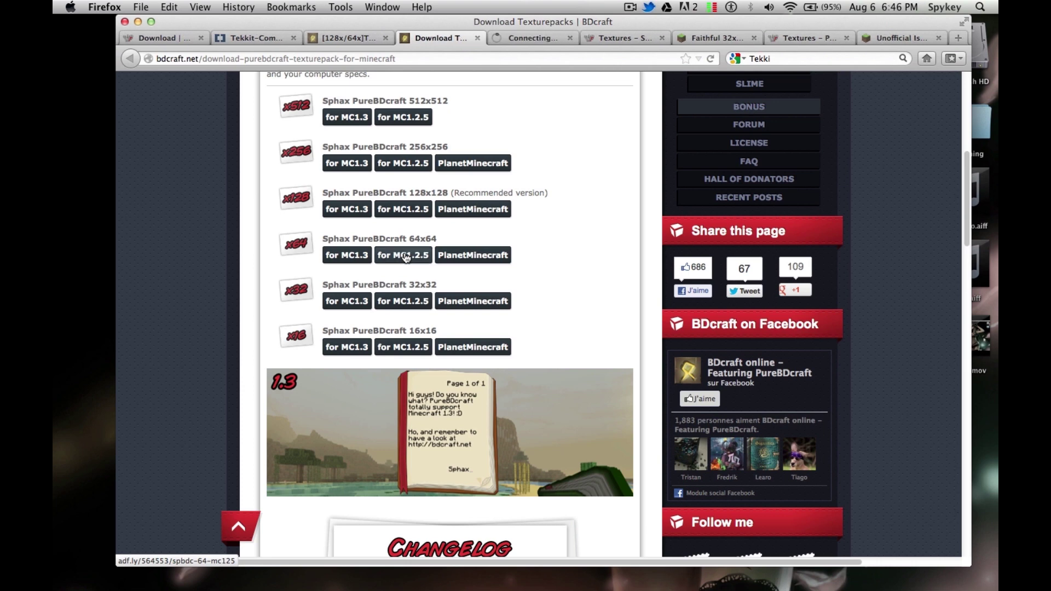
{"action": "left_click", "coordinate": [536, 40]}
{"action": "left_click", "coordinate": [349, 39]}
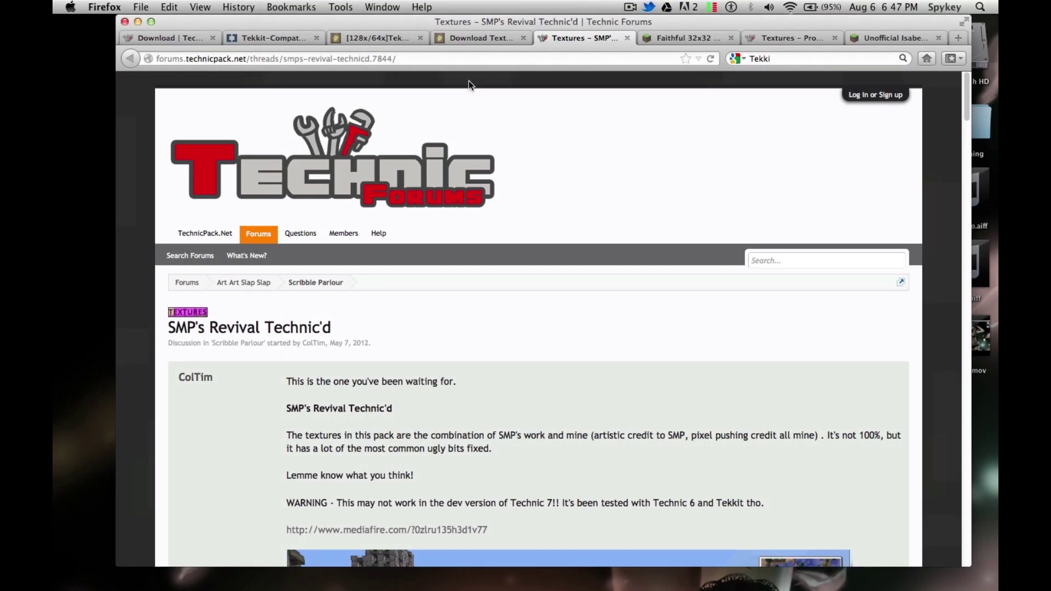
{"action": "left_click", "coordinate": [373, 38]}
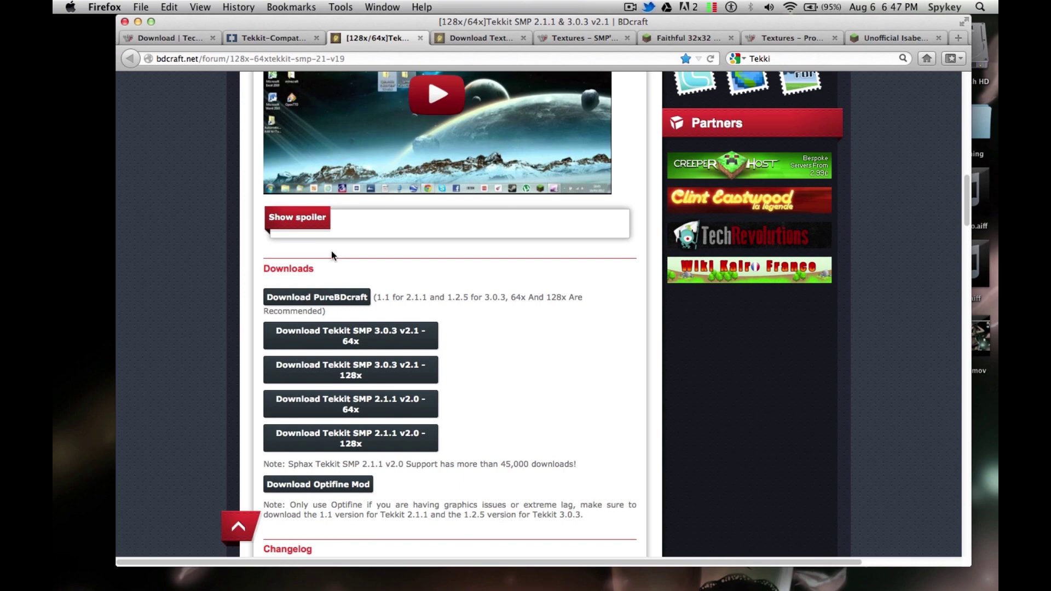
{"action": "scroll", "coordinate": [331, 251], "scroll_direction": "up", "scroll_amount": 5}
{"action": "scroll", "coordinate": [332, 250], "scroll_direction": "up", "scroll_amount": 5}
{"action": "scroll", "coordinate": [333, 265], "scroll_direction": "up", "scroll_amount": 5}
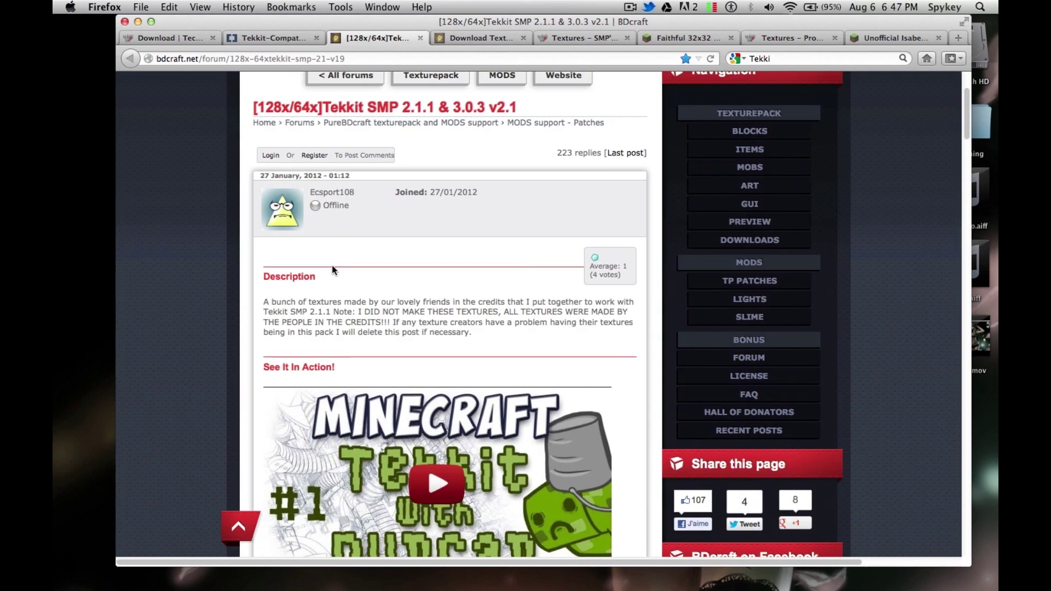
{"action": "scroll", "coordinate": [333, 265], "scroll_direction": "up", "scroll_amount": 2}
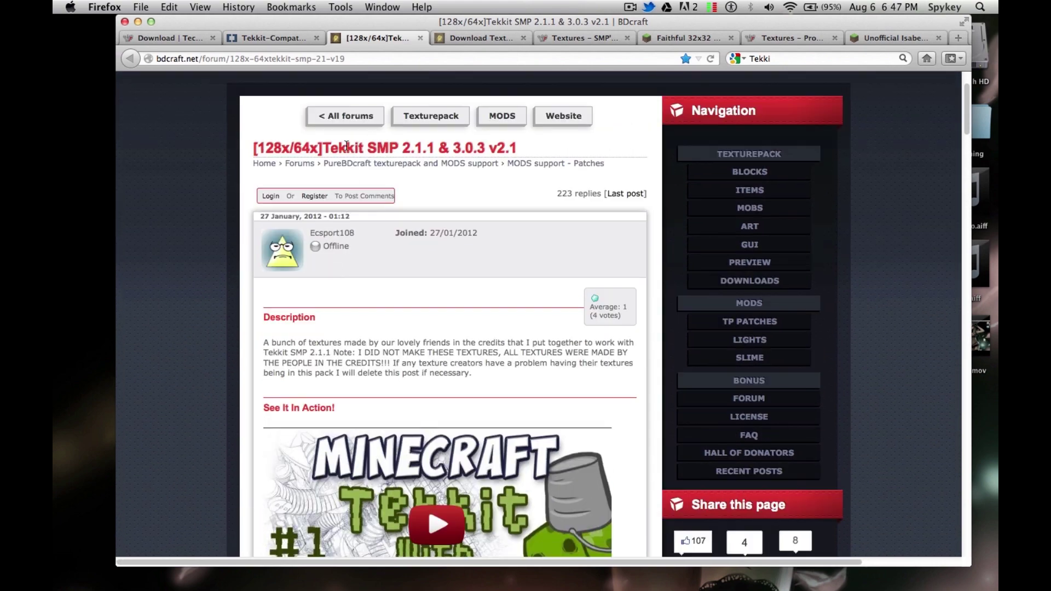
{"action": "left_click", "coordinate": [480, 38]}
{"action": "scroll", "coordinate": [341, 189], "scroll_direction": "up", "scroll_amount": 10}
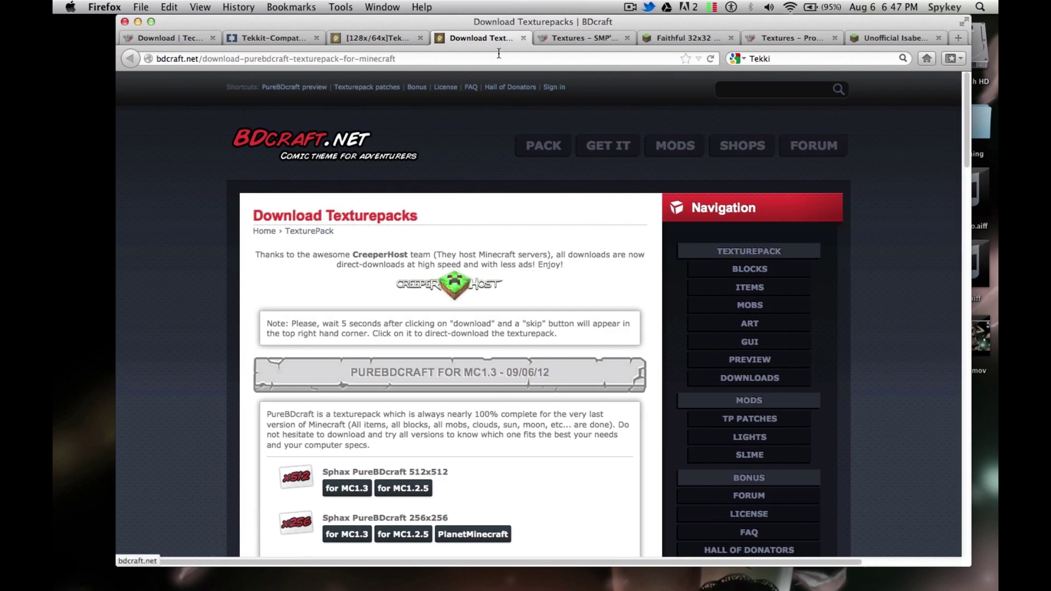
{"action": "left_click", "coordinate": [564, 39]}
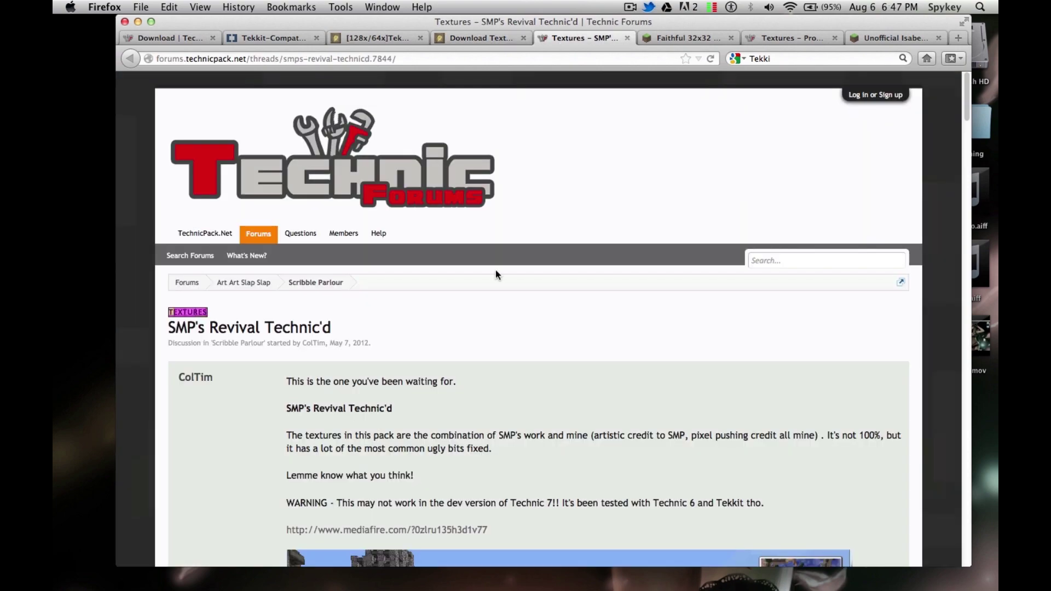
{"action": "scroll", "coordinate": [495, 270], "scroll_direction": "down", "scroll_amount": 5}
{"action": "scroll", "coordinate": [495, 270], "scroll_direction": "down", "scroll_amount": 5}
{"action": "scroll", "coordinate": [495, 270], "scroll_direction": "down", "scroll_amount": 5}
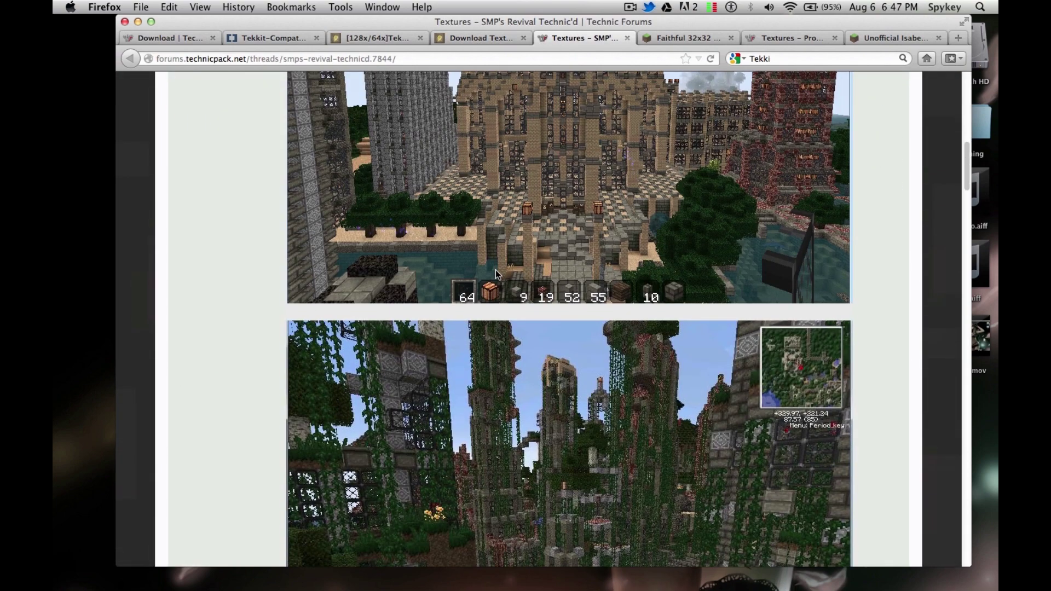
{"action": "scroll", "coordinate": [706, 296], "scroll_direction": "down", "scroll_amount": 5}
{"action": "scroll", "coordinate": [704, 297], "scroll_direction": "down", "scroll_amount": 5}
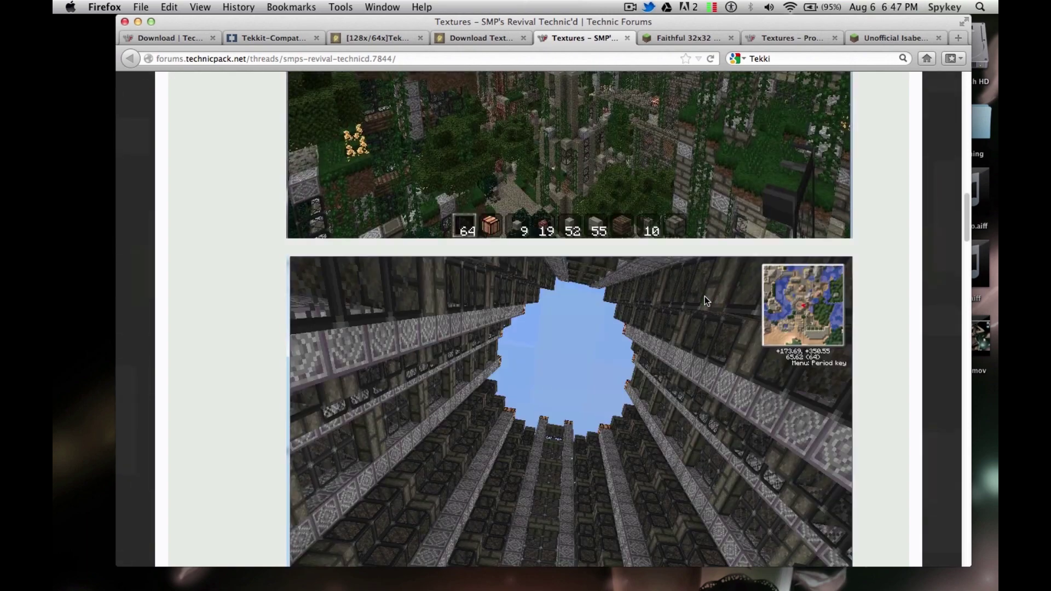
{"action": "scroll", "coordinate": [704, 297], "scroll_direction": "down", "scroll_amount": 5}
{"action": "scroll", "coordinate": [704, 296], "scroll_direction": "down", "scroll_amount": 5}
{"action": "scroll", "coordinate": [705, 297], "scroll_direction": "up", "scroll_amount": 5}
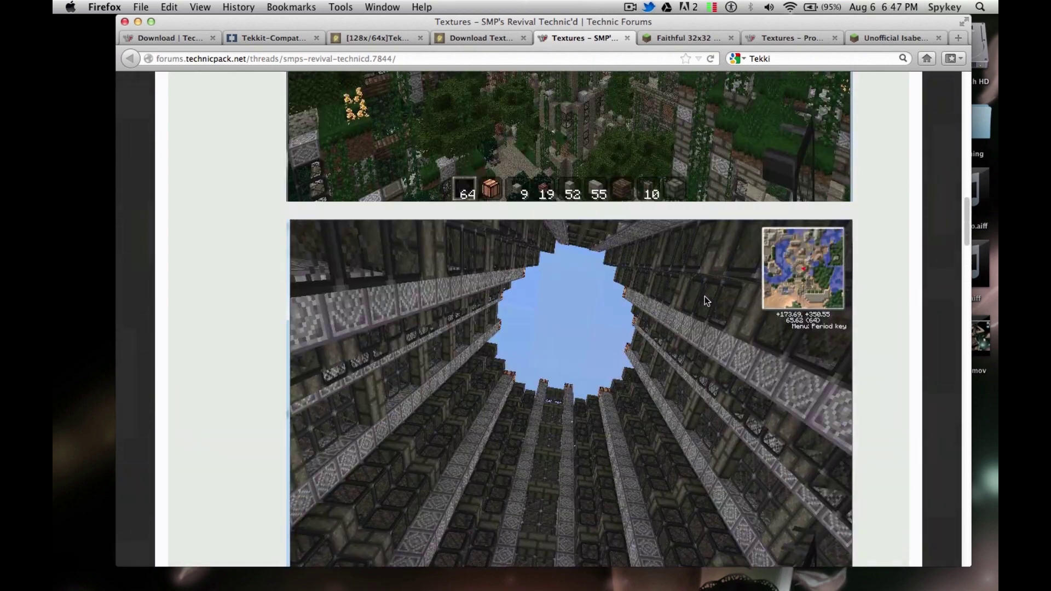
{"action": "scroll", "coordinate": [705, 297], "scroll_direction": "up", "scroll_amount": 3}
{"action": "scroll", "coordinate": [705, 297], "scroll_direction": "up", "scroll_amount": 5}
{"action": "scroll", "coordinate": [705, 296], "scroll_direction": "up", "scroll_amount": 5}
{"action": "scroll", "coordinate": [705, 297], "scroll_direction": "up", "scroll_amount": 5}
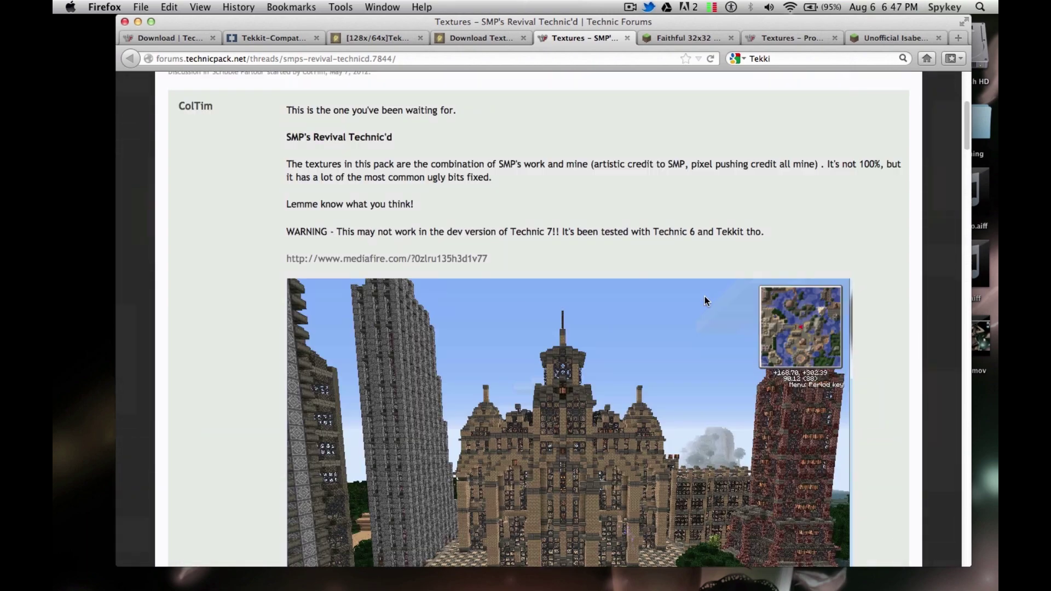
{"action": "scroll", "coordinate": [705, 296], "scroll_direction": "down", "scroll_amount": 4}
{"action": "scroll", "coordinate": [705, 297], "scroll_direction": "down", "scroll_amount": 3}
{"action": "scroll", "coordinate": [680, 435], "scroll_direction": "down", "scroll_amount": 5}
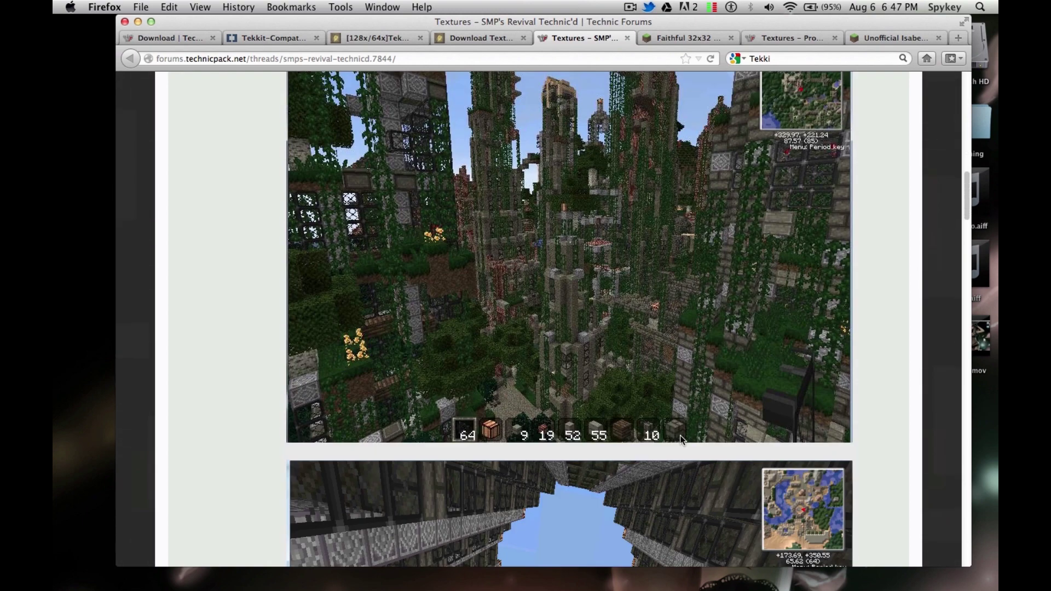
{"action": "scroll", "coordinate": [680, 435], "scroll_direction": "down", "scroll_amount": 4}
{"action": "scroll", "coordinate": [686, 416], "scroll_direction": "down", "scroll_amount": 5}
{"action": "scroll", "coordinate": [686, 417], "scroll_direction": "down", "scroll_amount": 3}
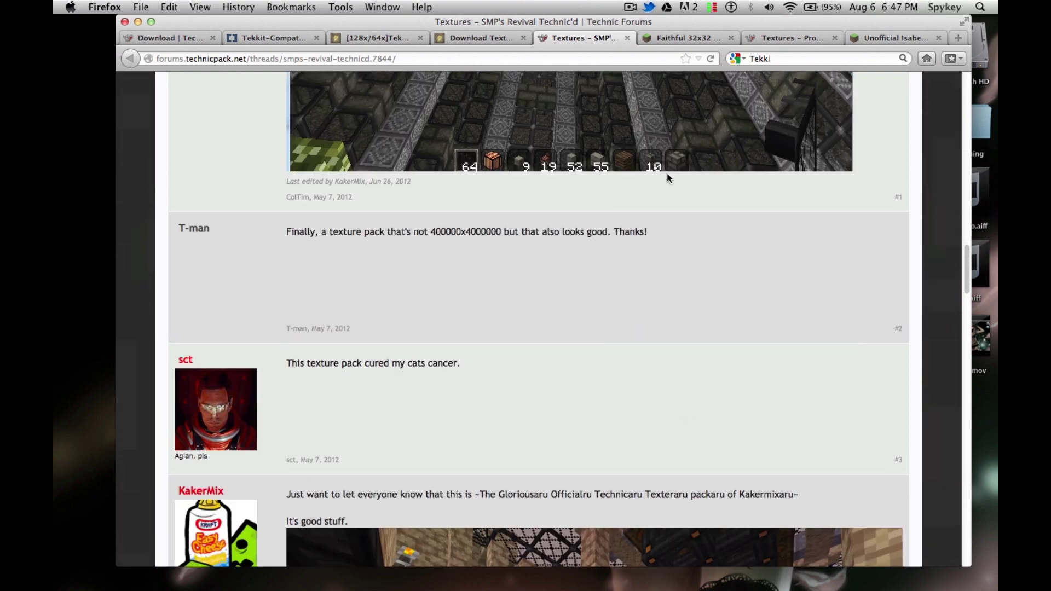
{"action": "left_click", "coordinate": [674, 38]}
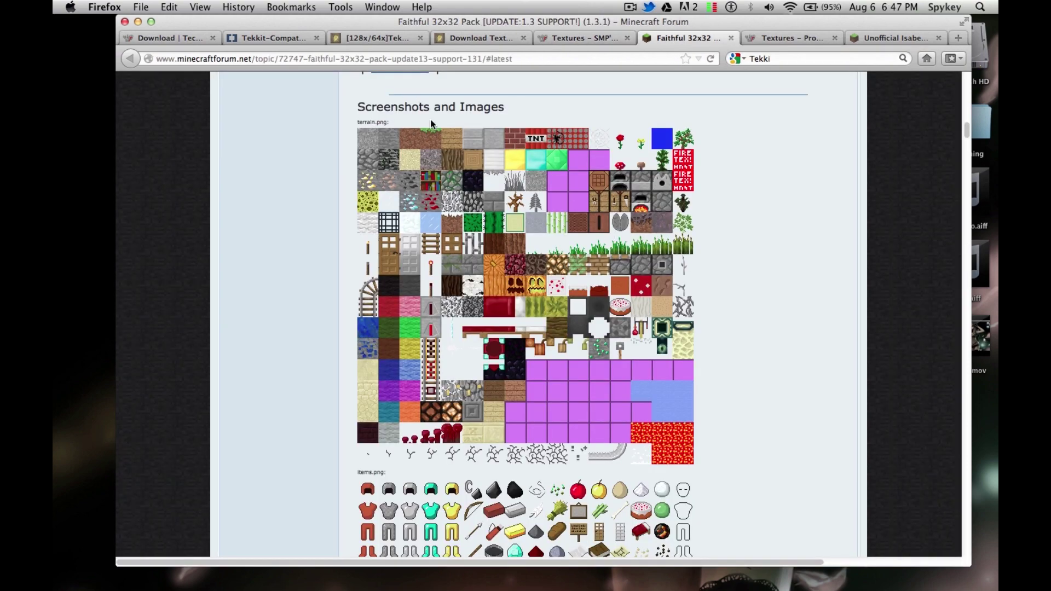
{"action": "scroll", "coordinate": [430, 119], "scroll_direction": "up", "scroll_amount": 5}
{"action": "scroll", "coordinate": [430, 120], "scroll_direction": "up", "scroll_amount": 5}
{"action": "scroll", "coordinate": [431, 120], "scroll_direction": "up", "scroll_amount": 8}
{"action": "scroll", "coordinate": [431, 119], "scroll_direction": "up", "scroll_amount": 5}
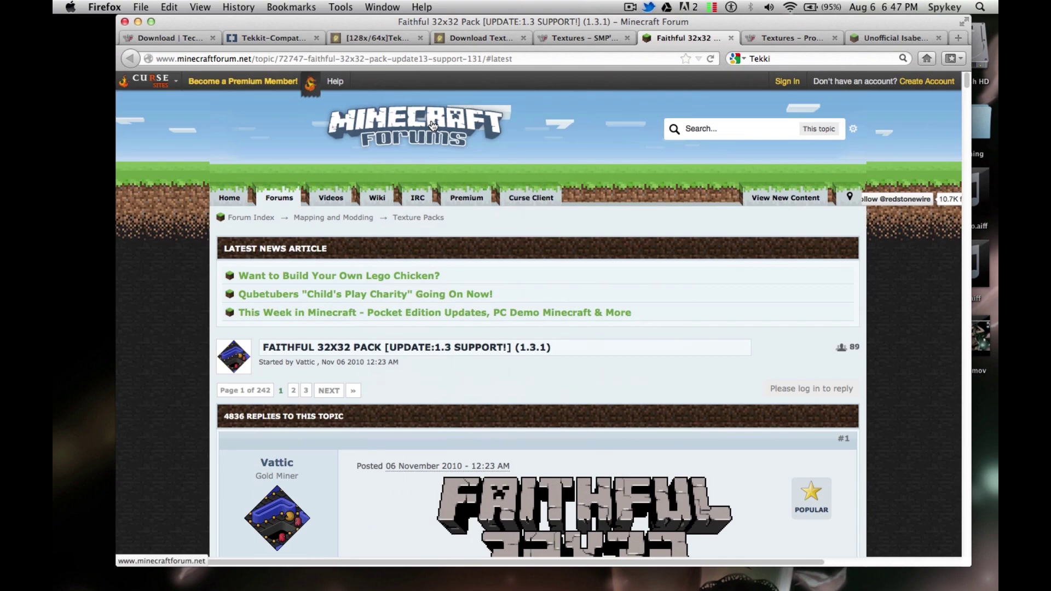
{"action": "scroll", "coordinate": [431, 119], "scroll_direction": "down", "scroll_amount": 10}
{"action": "scroll", "coordinate": [431, 119], "scroll_direction": "down", "scroll_amount": 2}
{"action": "scroll", "coordinate": [431, 119], "scroll_direction": "up", "scroll_amount": 1}
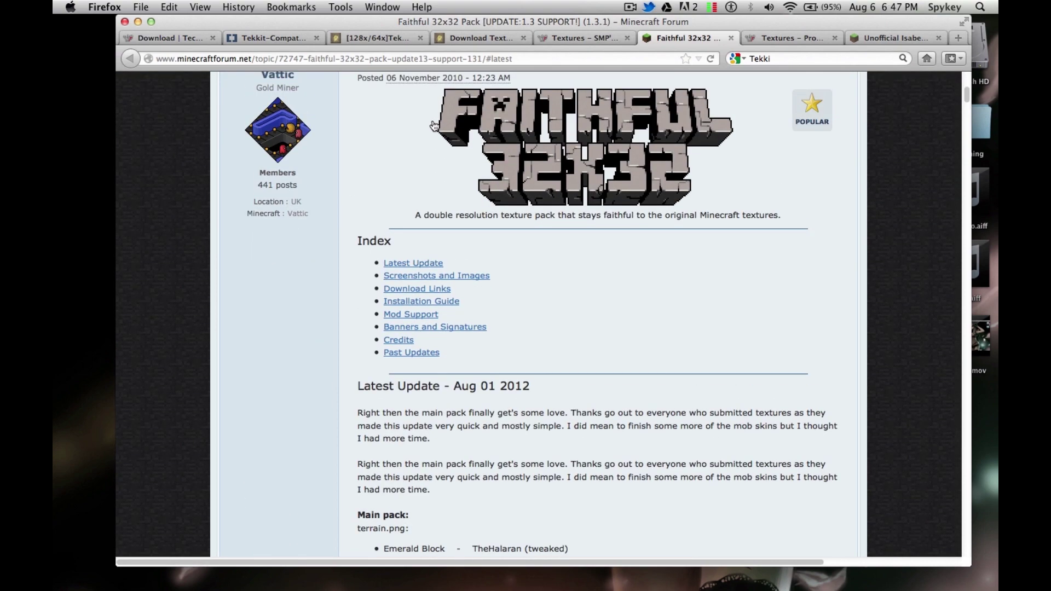
{"action": "scroll", "coordinate": [611, 180], "scroll_direction": "down", "scroll_amount": 10}
{"action": "scroll", "coordinate": [611, 179], "scroll_direction": "down", "scroll_amount": 10}
{"action": "scroll", "coordinate": [611, 179], "scroll_direction": "down", "scroll_amount": 5}
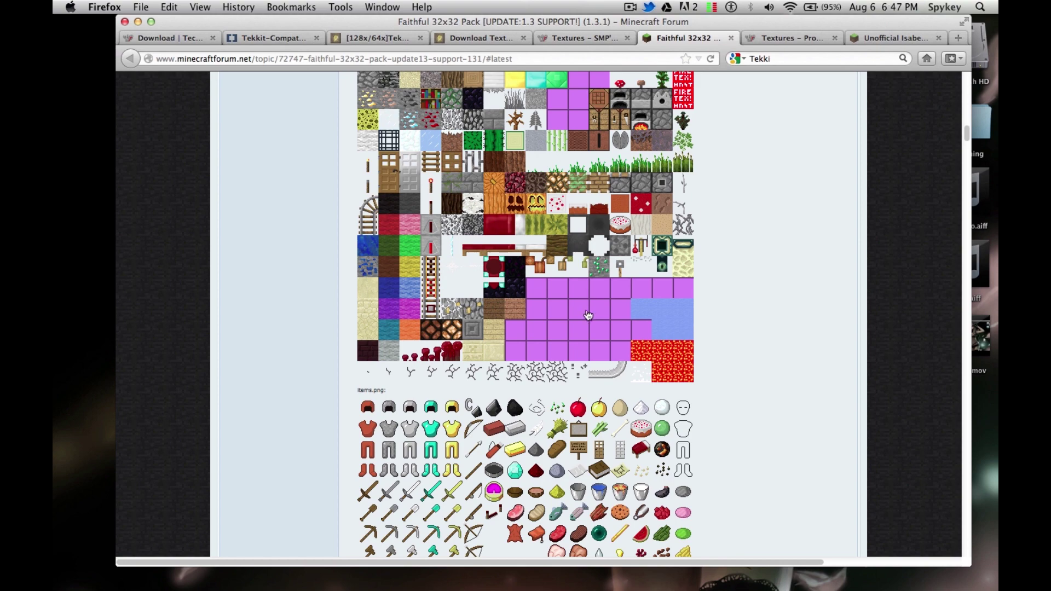
{"action": "scroll", "coordinate": [588, 309], "scroll_direction": "down", "scroll_amount": 5}
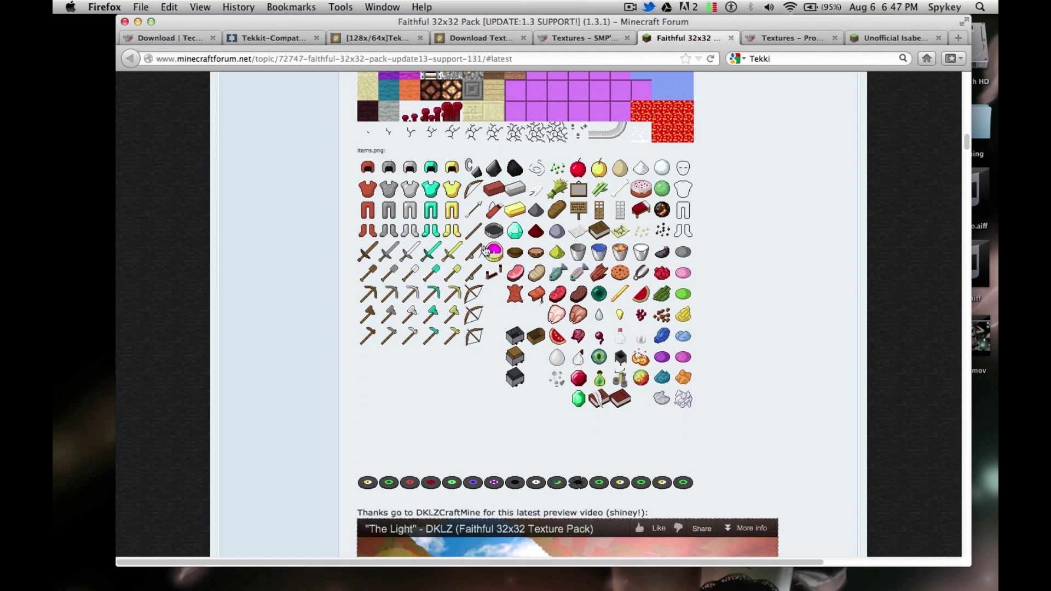
{"action": "scroll", "coordinate": [546, 273], "scroll_direction": "down", "scroll_amount": 8}
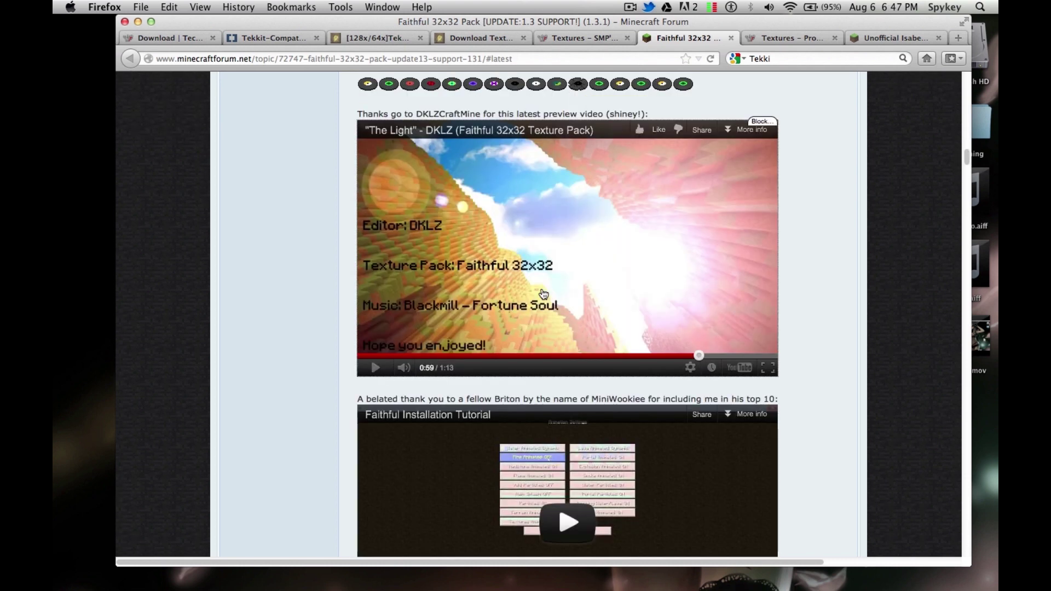
- Rewind the Faithful 32x32 preview video, then move on to the Dokucraft Technic/Tekkit thread
{"action": "left_click", "coordinate": [526, 355]}
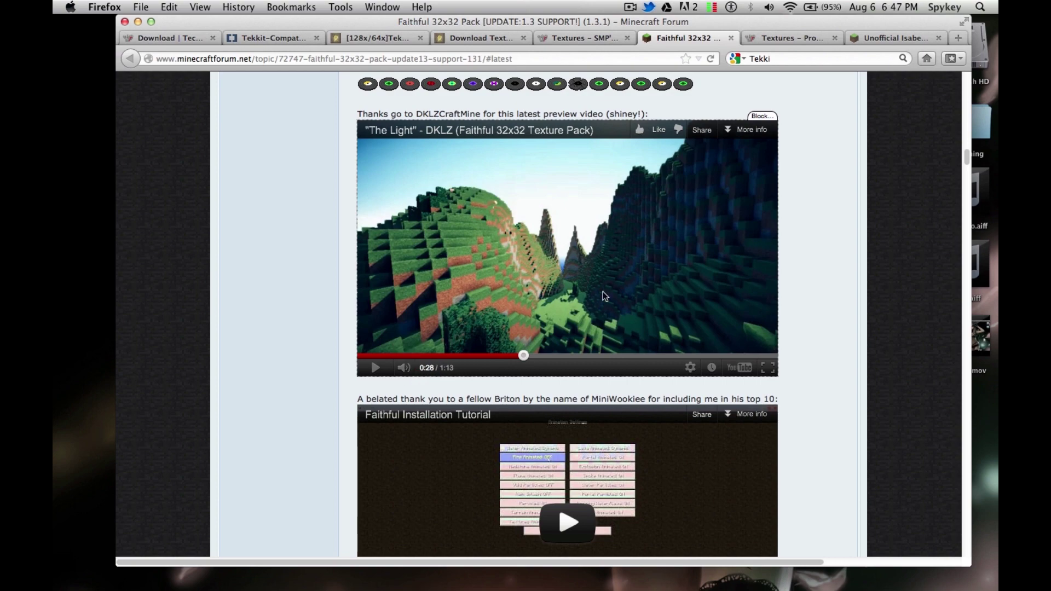
{"action": "scroll", "coordinate": [345, 312], "scroll_direction": "down", "scroll_amount": 10}
{"action": "scroll", "coordinate": [345, 312], "scroll_direction": "down", "scroll_amount": 5}
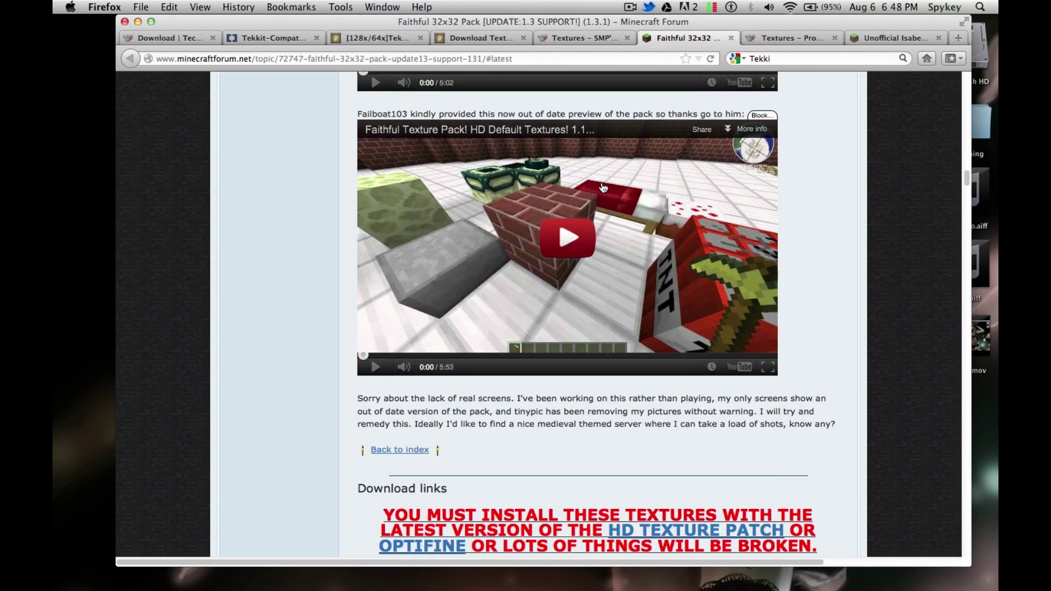
{"action": "scroll", "coordinate": [532, 224], "scroll_direction": "down", "scroll_amount": 10}
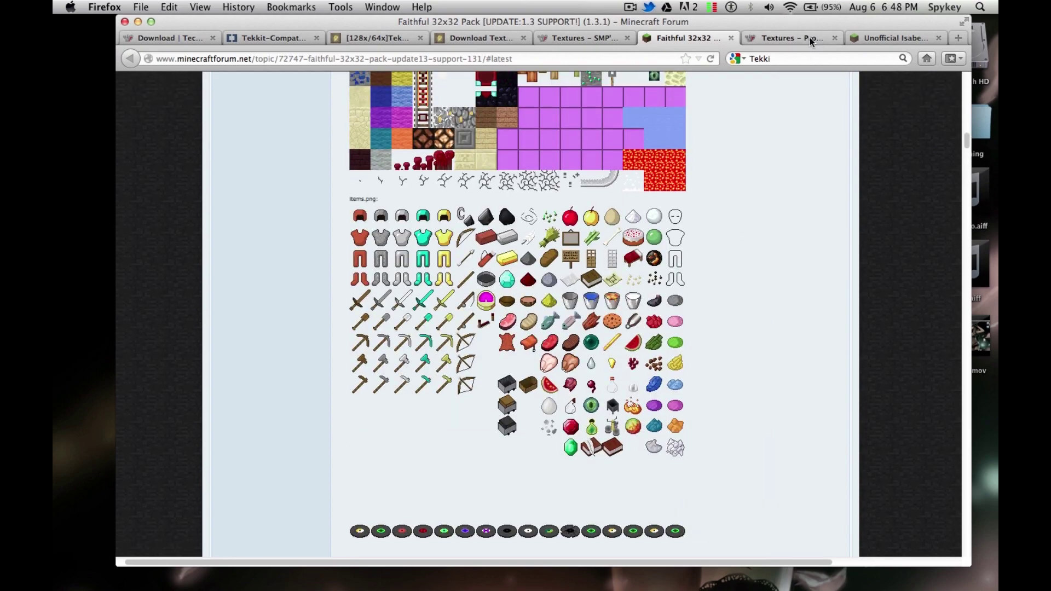
{"action": "left_click", "coordinate": [789, 38]}
{"action": "scroll", "coordinate": [476, 259], "scroll_direction": "up", "scroll_amount": 10}
{"action": "scroll", "coordinate": [476, 259], "scroll_direction": "up", "scroll_amount": 10}
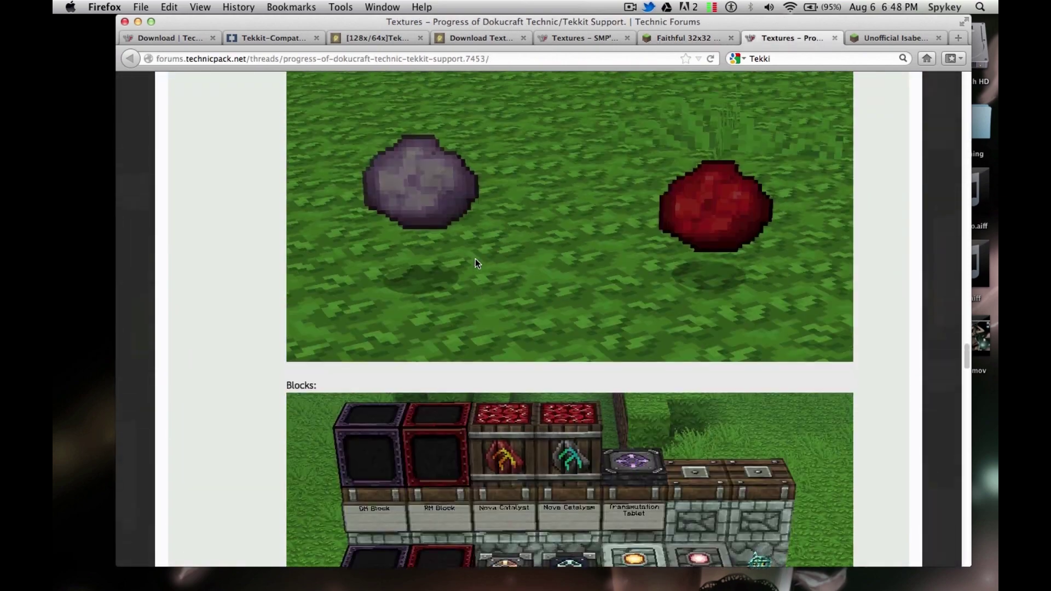
{"action": "scroll", "coordinate": [476, 259], "scroll_direction": "up", "scroll_amount": 10}
{"action": "scroll", "coordinate": [476, 259], "scroll_direction": "up", "scroll_amount": 10}
{"action": "scroll", "coordinate": [475, 259], "scroll_direction": "up", "scroll_amount": 10}
{"action": "scroll", "coordinate": [475, 258], "scroll_direction": "up", "scroll_amount": 10}
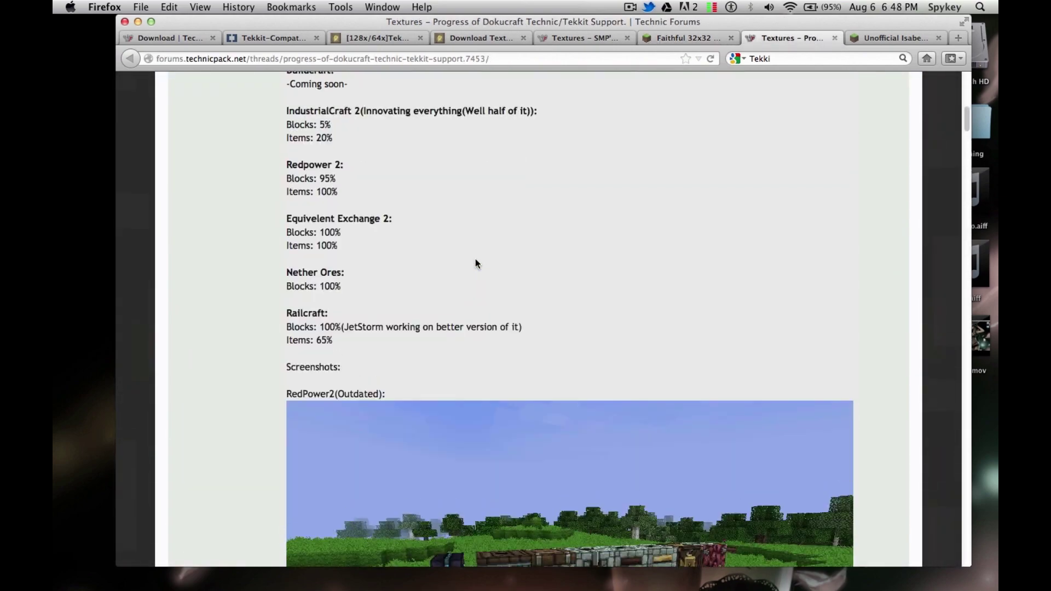
{"action": "scroll", "coordinate": [475, 258], "scroll_direction": "down", "scroll_amount": 3}
{"action": "scroll", "coordinate": [448, 371], "scroll_direction": "down", "scroll_amount": 5}
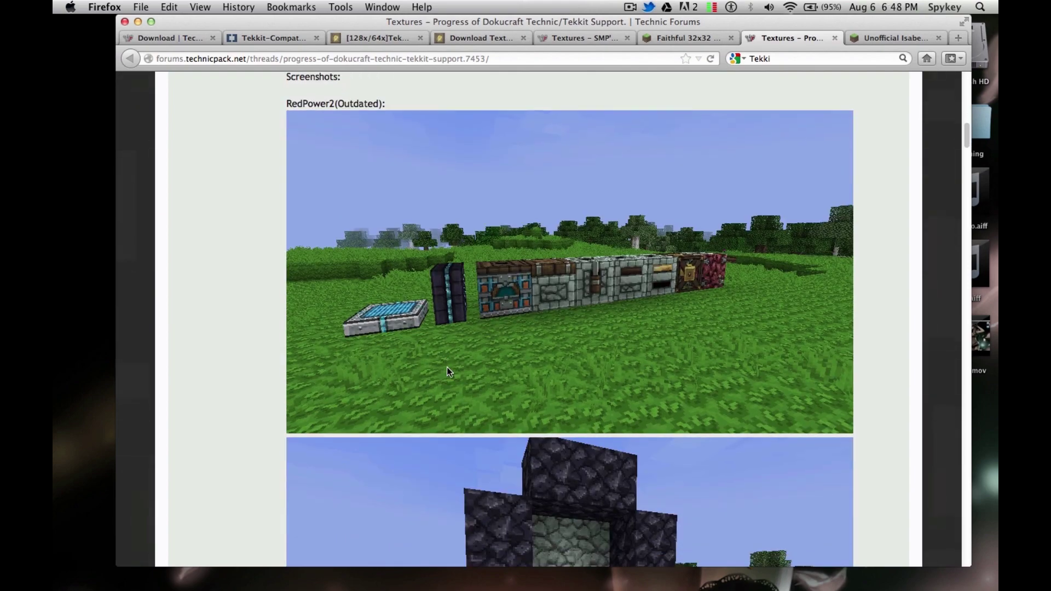
{"action": "scroll", "coordinate": [447, 372], "scroll_direction": "down", "scroll_amount": 5}
{"action": "scroll", "coordinate": [446, 372], "scroll_direction": "down", "scroll_amount": 5}
{"action": "scroll", "coordinate": [447, 371], "scroll_direction": "down", "scroll_amount": 3}
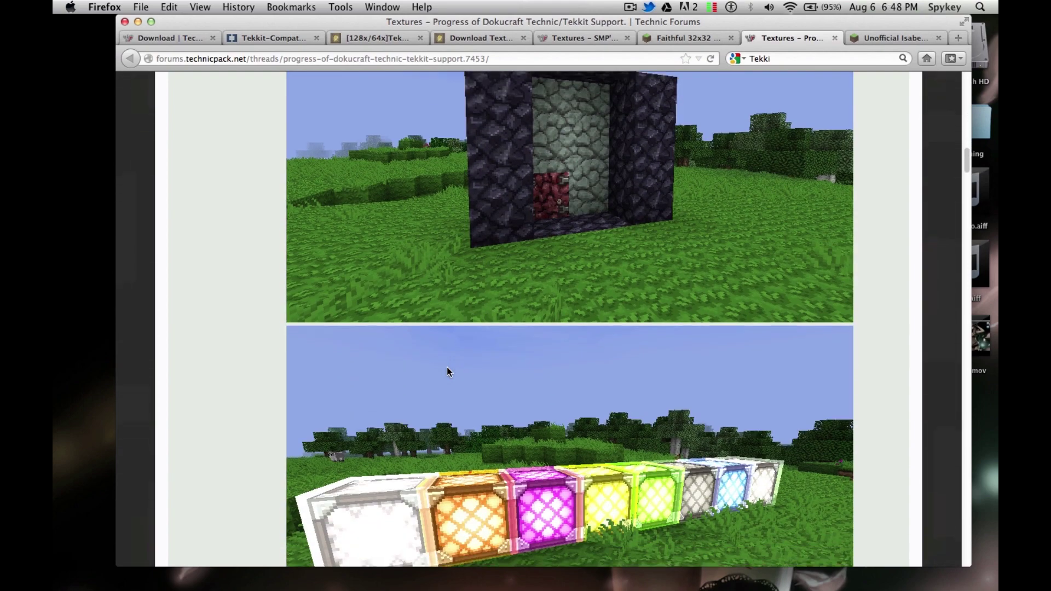
{"action": "scroll", "coordinate": [447, 372], "scroll_direction": "down", "scroll_amount": 5}
{"action": "scroll", "coordinate": [447, 372], "scroll_direction": "down", "scroll_amount": 4}
{"action": "scroll", "coordinate": [447, 371], "scroll_direction": "down", "scroll_amount": 4}
{"action": "scroll", "coordinate": [447, 372], "scroll_direction": "down", "scroll_amount": 2}
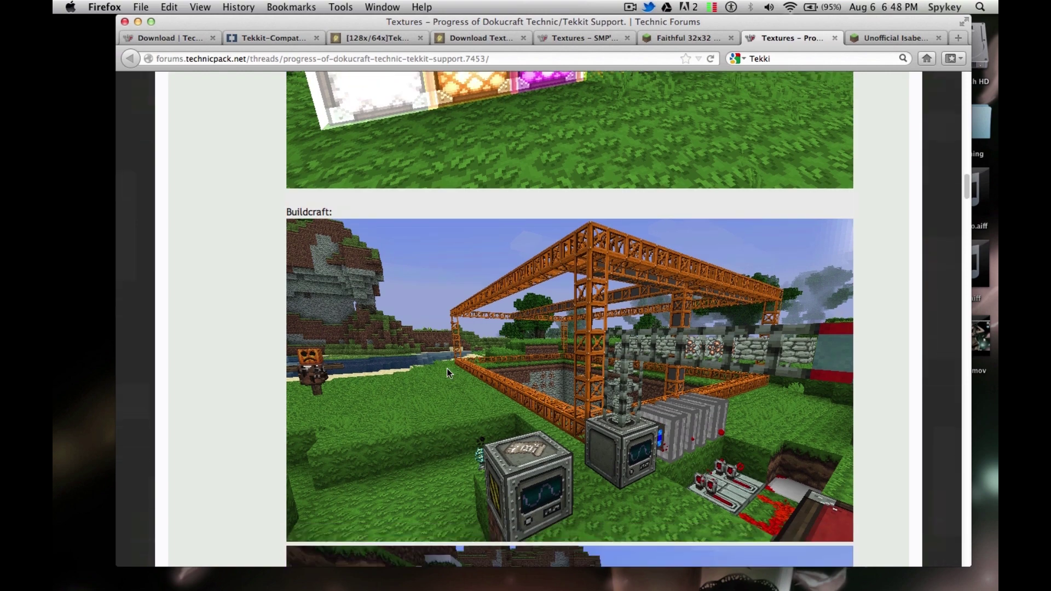
{"action": "scroll", "coordinate": [447, 371], "scroll_direction": "down", "scroll_amount": 2}
{"action": "scroll", "coordinate": [447, 371], "scroll_direction": "down", "scroll_amount": 6}
{"action": "scroll", "coordinate": [447, 371], "scroll_direction": "down", "scroll_amount": 3}
{"action": "scroll", "coordinate": [447, 371], "scroll_direction": "down", "scroll_amount": 5}
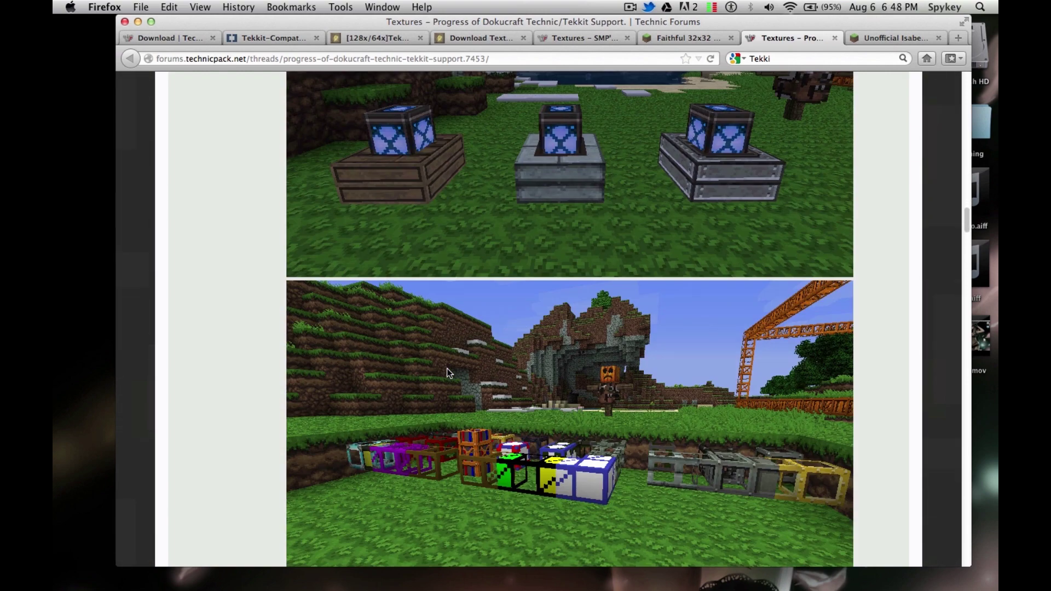
{"action": "scroll", "coordinate": [447, 371], "scroll_direction": "down", "scroll_amount": 1}
{"action": "scroll", "coordinate": [446, 372], "scroll_direction": "down", "scroll_amount": 5}
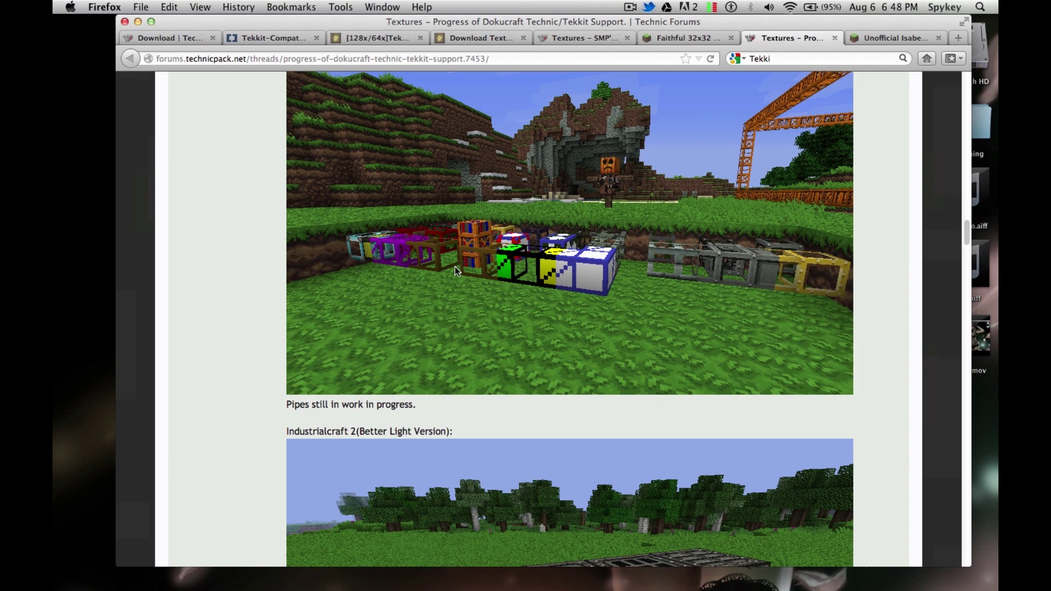
{"action": "scroll", "coordinate": [348, 334], "scroll_direction": "down", "scroll_amount": 5}
{"action": "scroll", "coordinate": [349, 335], "scroll_direction": "down", "scroll_amount": 4}
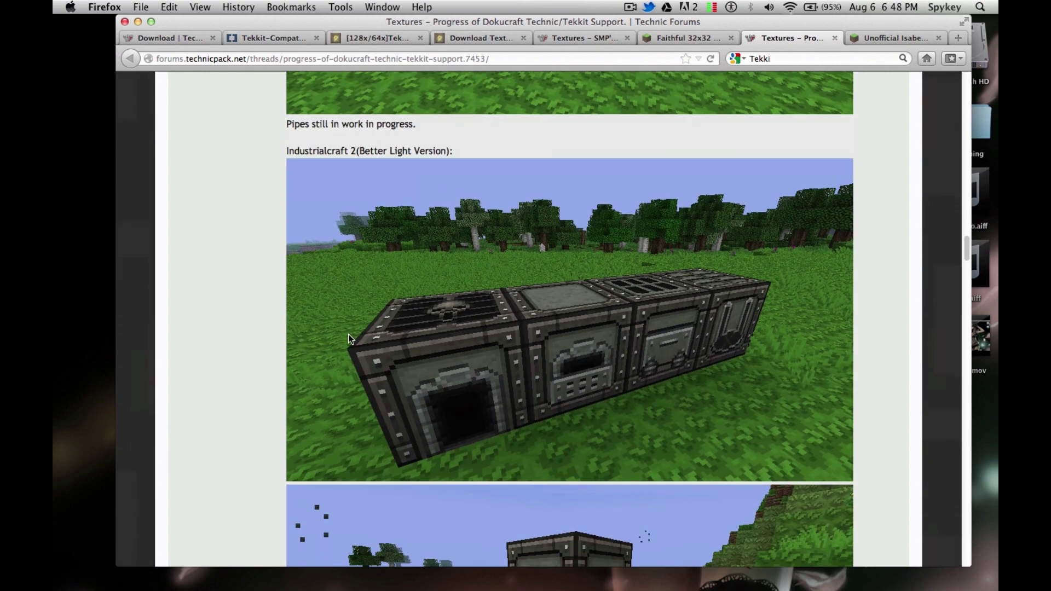
{"action": "scroll", "coordinate": [348, 334], "scroll_direction": "down", "scroll_amount": 5}
{"action": "scroll", "coordinate": [348, 335], "scroll_direction": "down", "scroll_amount": 4}
{"action": "scroll", "coordinate": [349, 334], "scroll_direction": "down", "scroll_amount": 2}
{"action": "scroll", "coordinate": [349, 334], "scroll_direction": "down", "scroll_amount": 6}
{"action": "scroll", "coordinate": [349, 335], "scroll_direction": "up", "scroll_amount": 1}
{"action": "scroll", "coordinate": [349, 334], "scroll_direction": "down", "scroll_amount": 1}
{"action": "scroll", "coordinate": [348, 335], "scroll_direction": "down", "scroll_amount": 5}
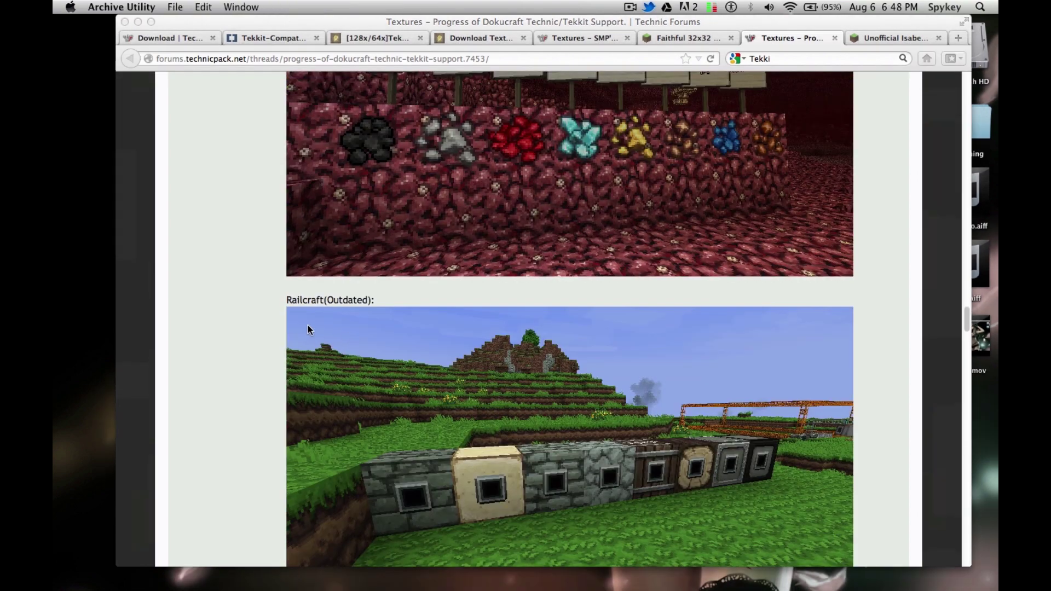
{"action": "scroll", "coordinate": [266, 331], "scroll_direction": "down", "scroll_amount": 5}
{"action": "scroll", "coordinate": [265, 330], "scroll_direction": "down", "scroll_amount": 4}
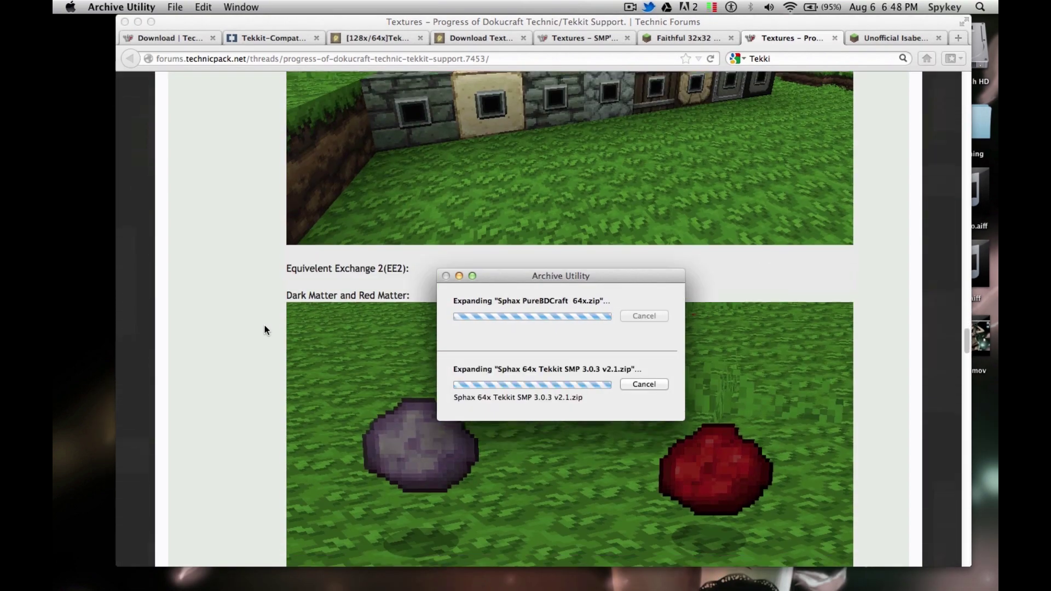
{"action": "scroll", "coordinate": [265, 330], "scroll_direction": "down", "scroll_amount": 3}
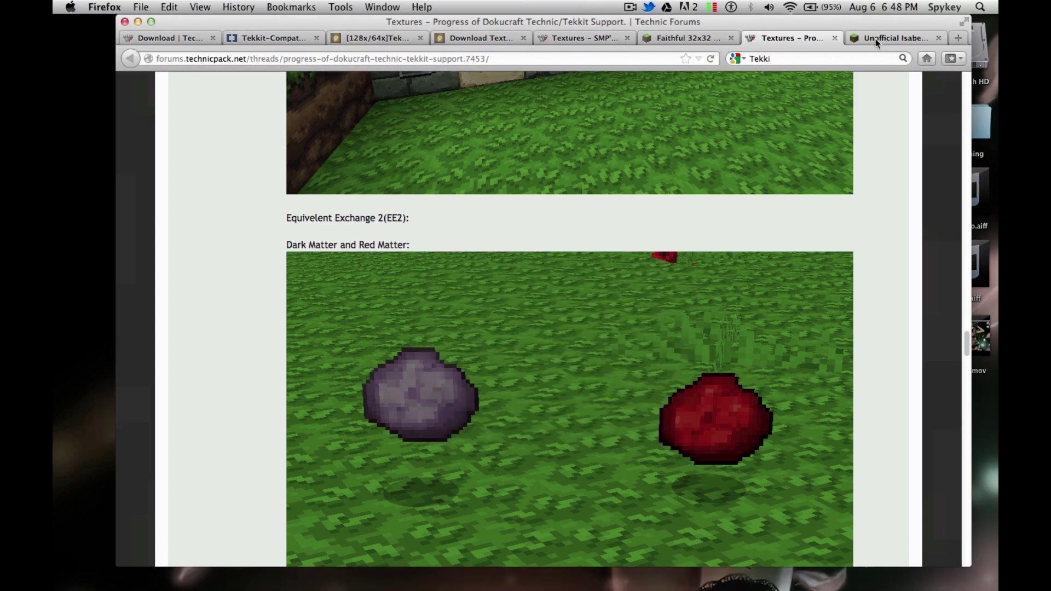
- Move from the Dokucraft screenshots to the Unofficial Isabella Mod Support thread
{"action": "left_click", "coordinate": [875, 39]}
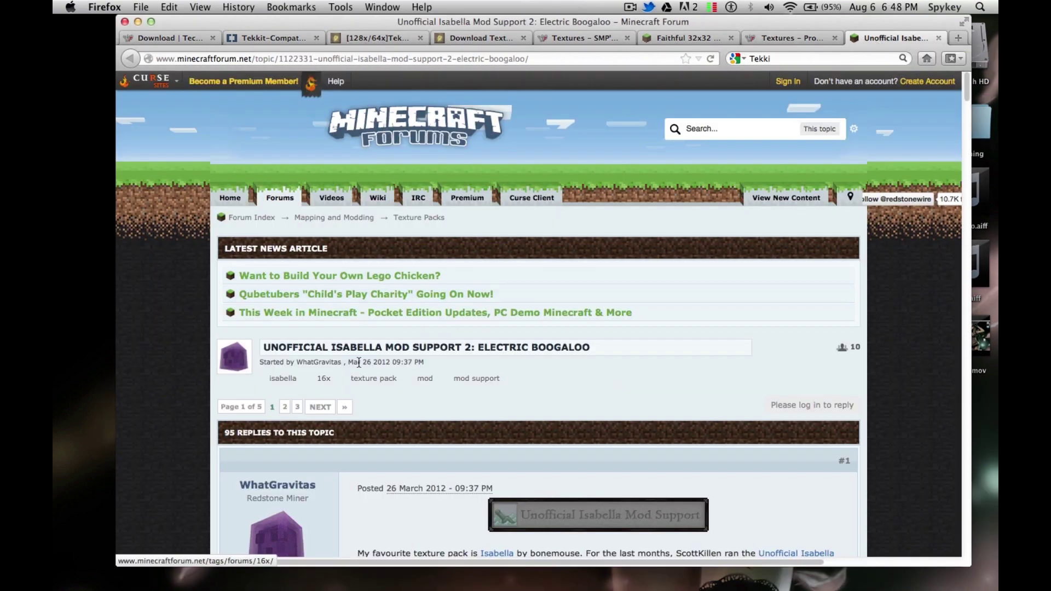
{"action": "scroll", "coordinate": [435, 343], "scroll_direction": "down", "scroll_amount": 5}
{"action": "scroll", "coordinate": [442, 344], "scroll_direction": "down", "scroll_amount": 4}
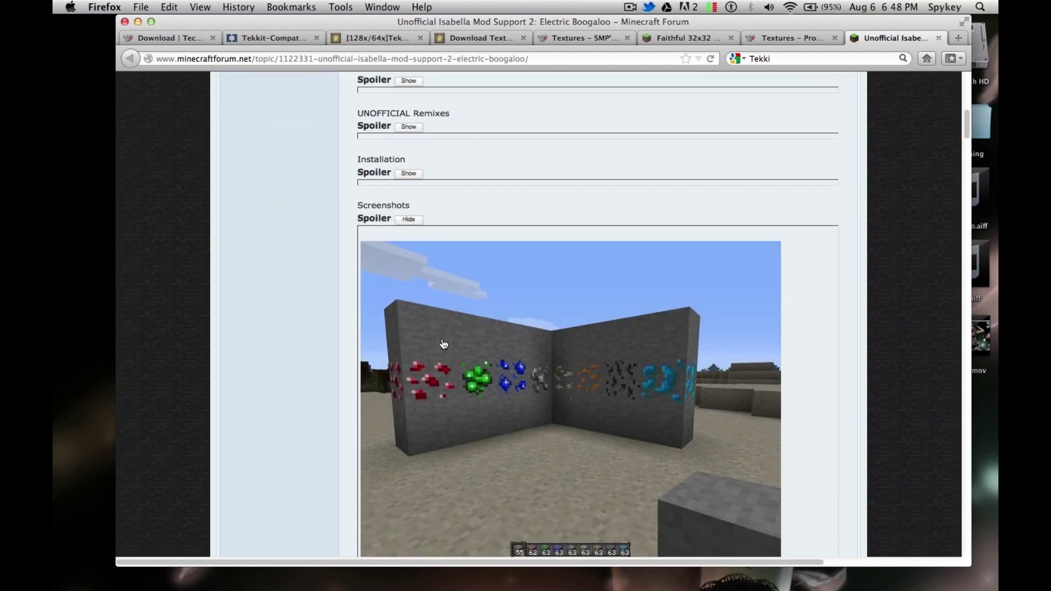
{"action": "scroll", "coordinate": [459, 221], "scroll_direction": "down", "scroll_amount": 5}
{"action": "scroll", "coordinate": [459, 221], "scroll_direction": "down", "scroll_amount": 5}
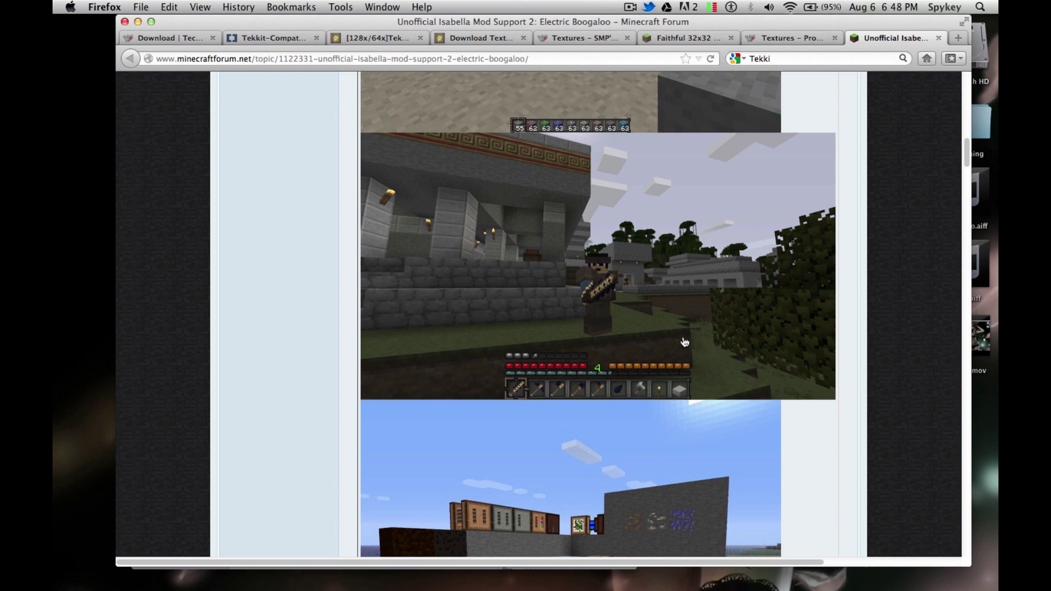
{"action": "scroll", "coordinate": [651, 320], "scroll_direction": "down", "scroll_amount": 5}
{"action": "scroll", "coordinate": [651, 319], "scroll_direction": "down", "scroll_amount": 4}
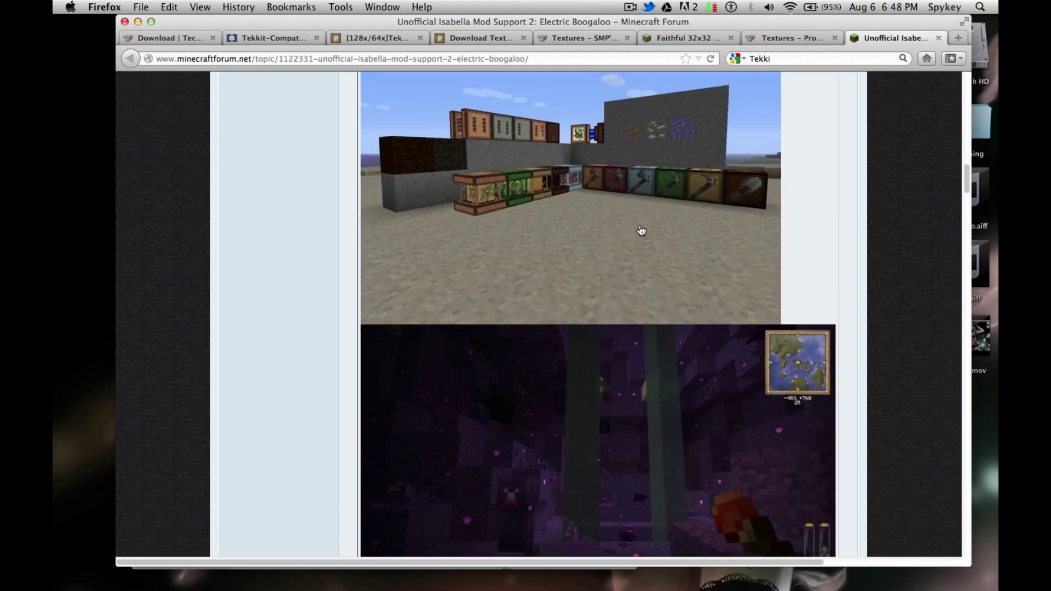
{"action": "scroll", "coordinate": [525, 217], "scroll_direction": "down", "scroll_amount": 5}
{"action": "scroll", "coordinate": [525, 218], "scroll_direction": "down", "scroll_amount": 5}
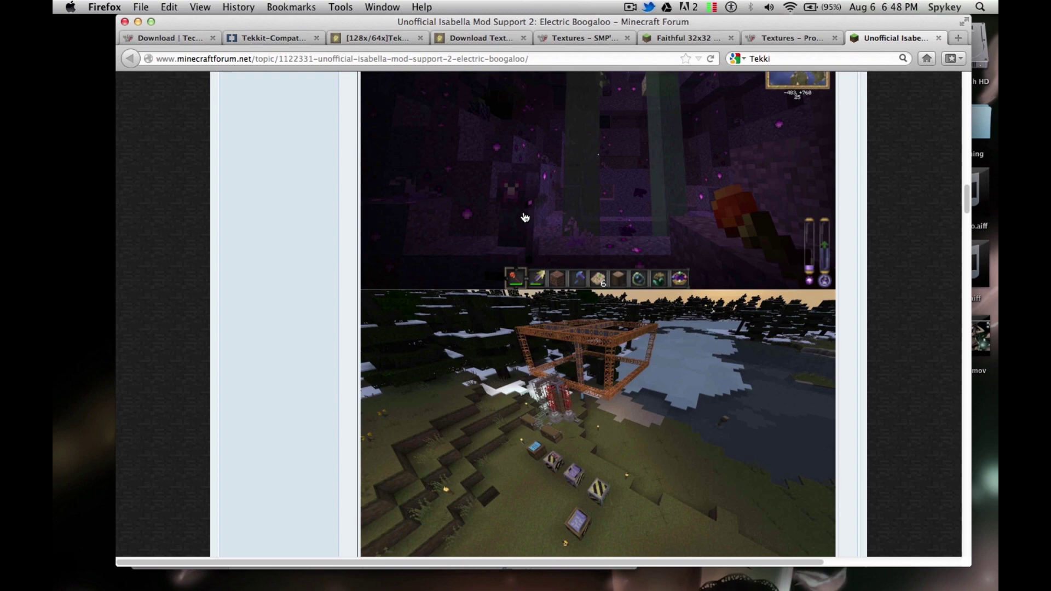
{"action": "scroll", "coordinate": [526, 217], "scroll_direction": "down", "scroll_amount": 5}
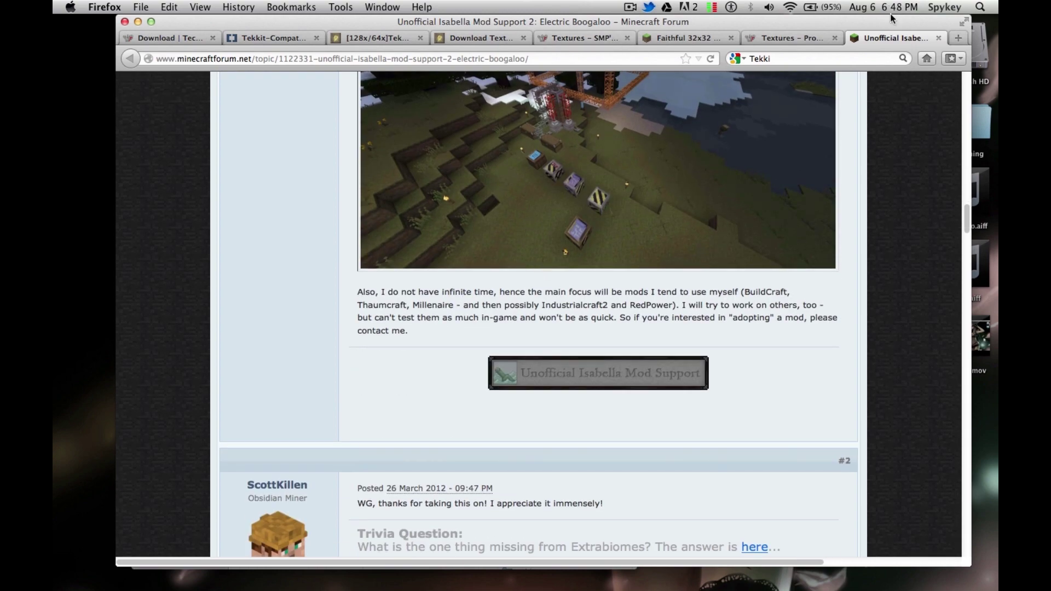
- Close the Isabella, Dokucraft, Faithful, SMP's Revival, BDcraft and Tekkit SMP pages, then minimize Firefox
{"action": "left_click", "coordinate": [940, 38]}
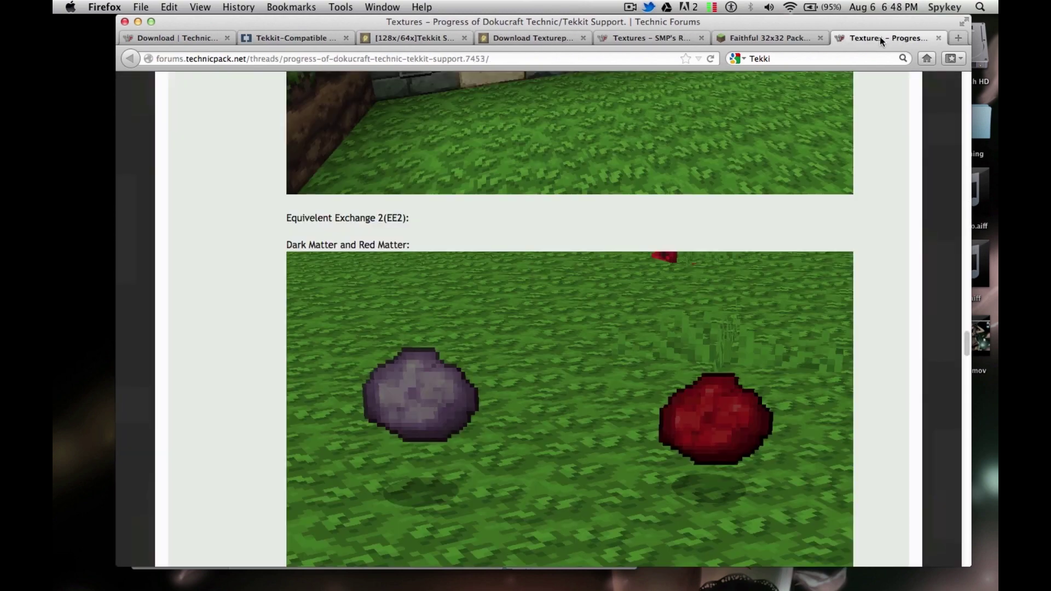
{"action": "left_click", "coordinate": [936, 40]}
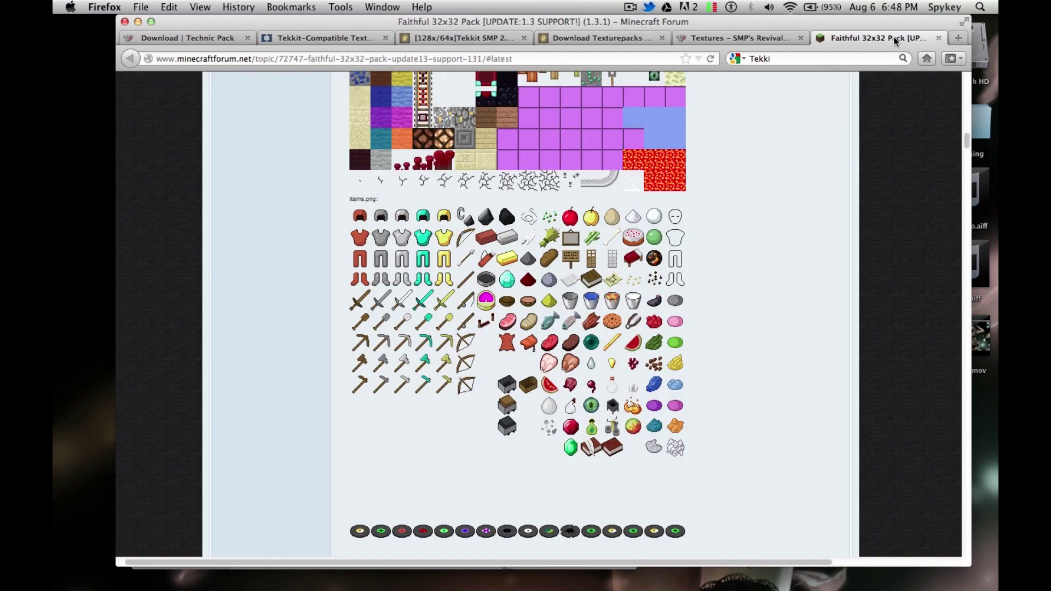
{"action": "left_click", "coordinate": [939, 39]}
{"action": "left_click", "coordinate": [930, 36]}
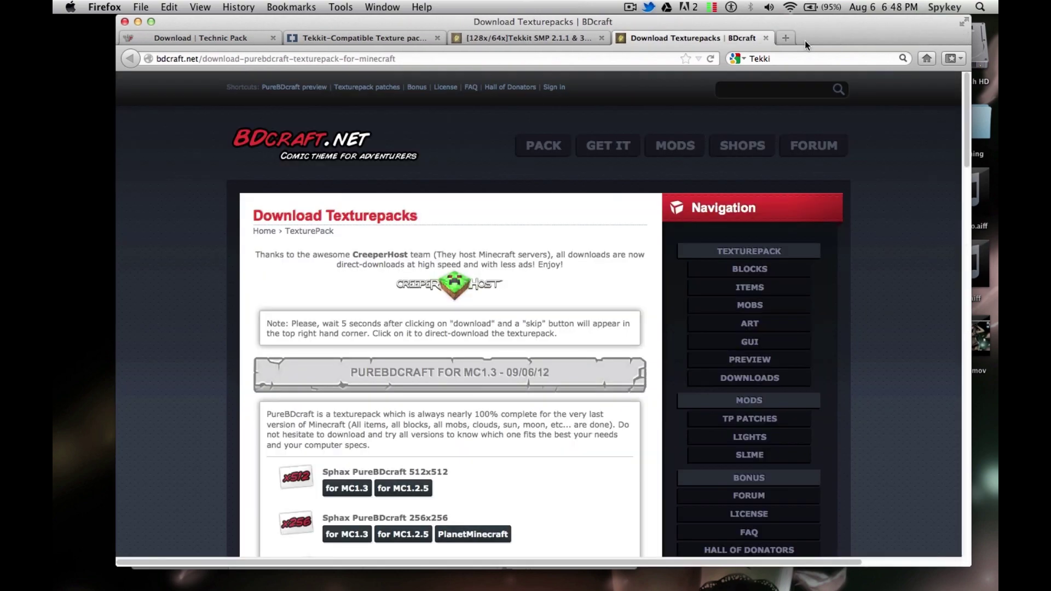
{"action": "left_click", "coordinate": [766, 39]}
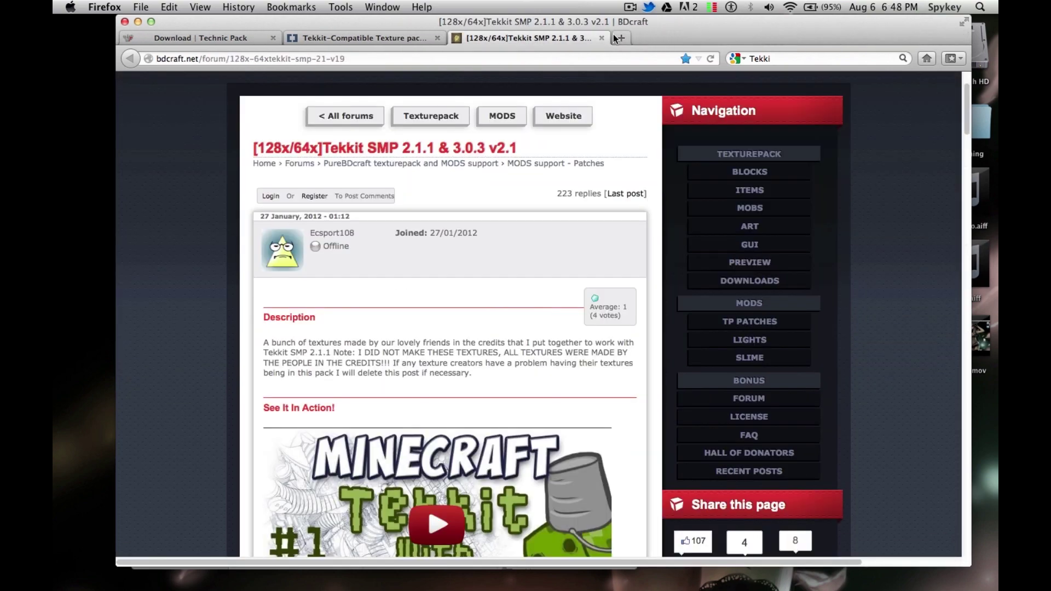
{"action": "left_click", "coordinate": [602, 38]}
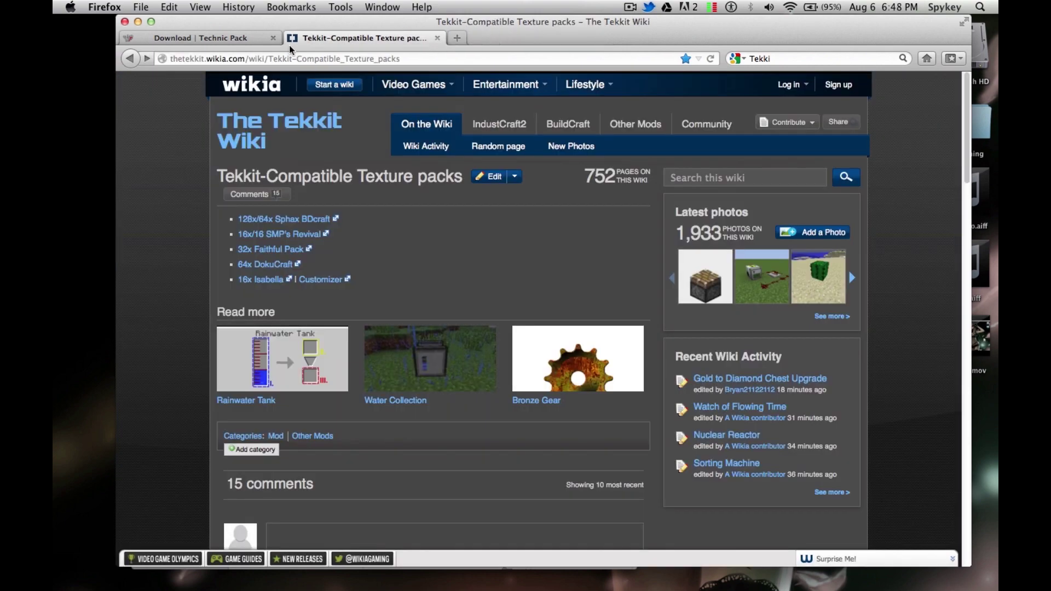
{"action": "left_click", "coordinate": [139, 23]}
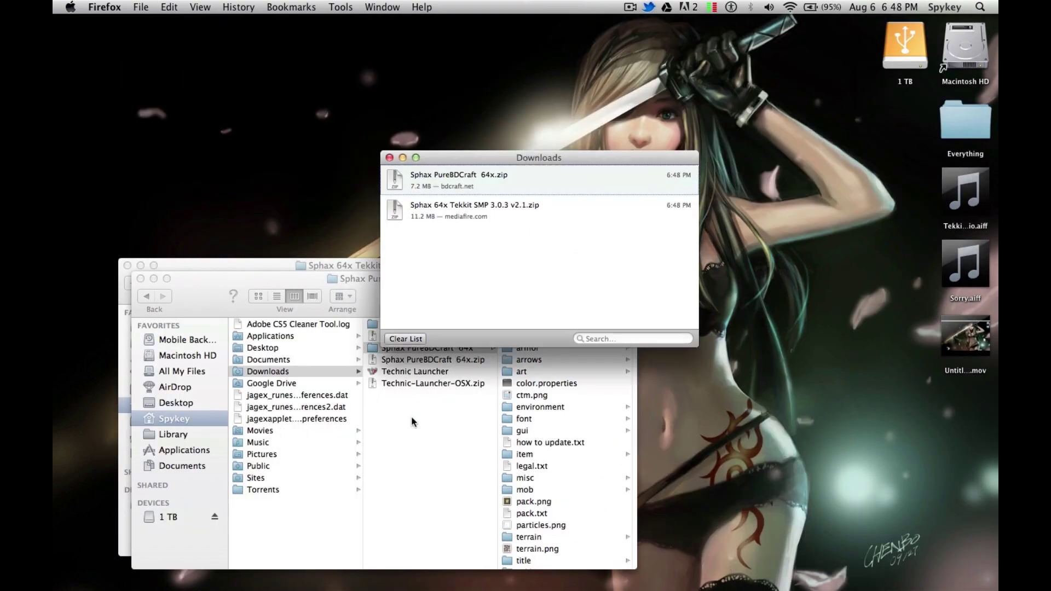
- Move the Sphax PureBDCraft 64x and Sphax 64x Tekkit SMP 3.0.3 v2.1 folders onto the desktop
{"action": "left_click", "coordinate": [411, 414]}
{"action": "left_click_drag", "start_coordinate": [427, 348], "coordinate": [406, 335]}
{"action": "left_click_drag", "start_coordinate": [259, 131], "coordinate": [259, 131]}
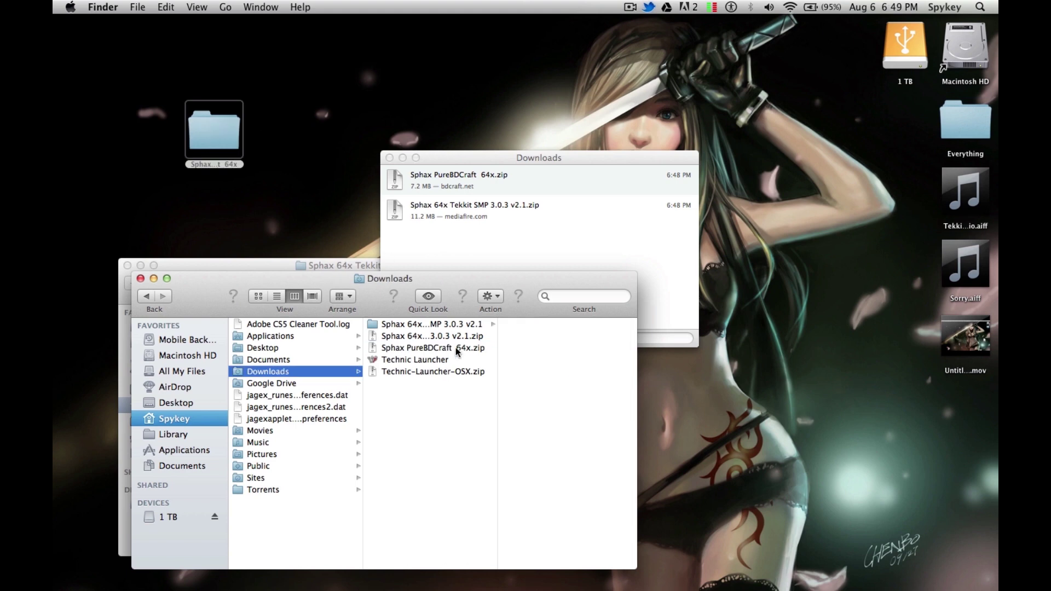
{"action": "left_click_drag", "start_coordinate": [428, 323], "coordinate": [386, 131]}
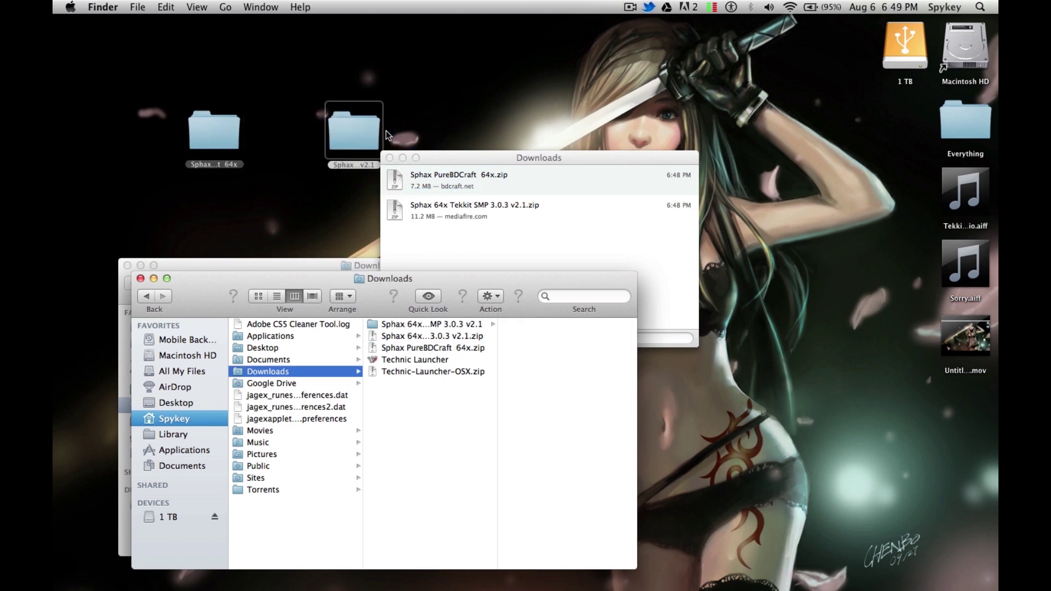
- Clear the finished downloads from Firefox's download list and close it
{"action": "left_click", "coordinate": [431, 229]}
{"action": "left_click", "coordinate": [407, 339]}
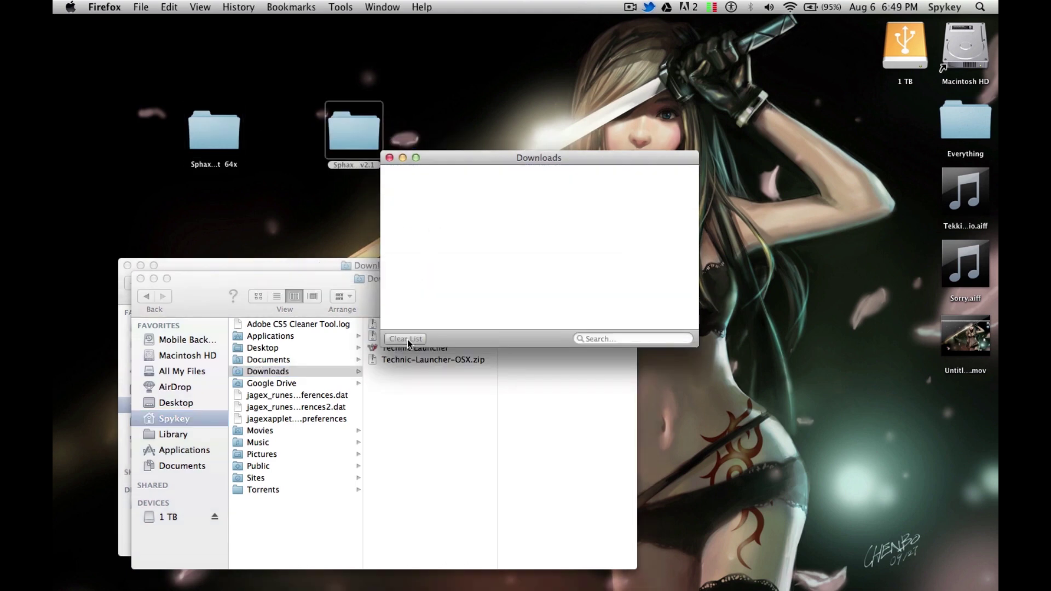
{"action": "left_click", "coordinate": [389, 159]}
- Trash the four remaining files in Downloads and close both Downloads windows
{"action": "left_click", "coordinate": [445, 418]}
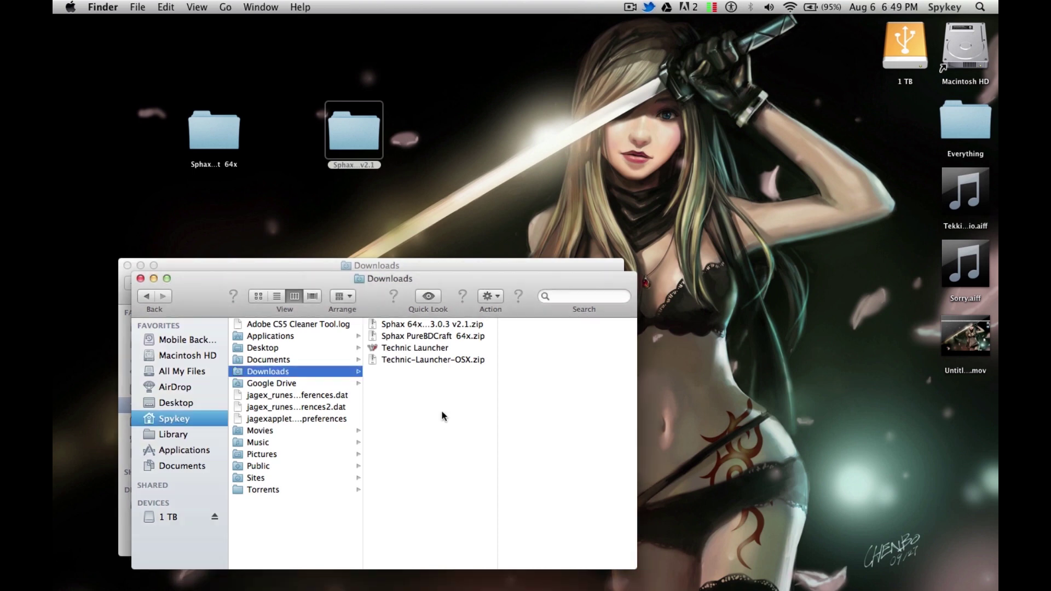
{"action": "left_click_drag", "start_coordinate": [445, 410], "coordinate": [432, 319]}
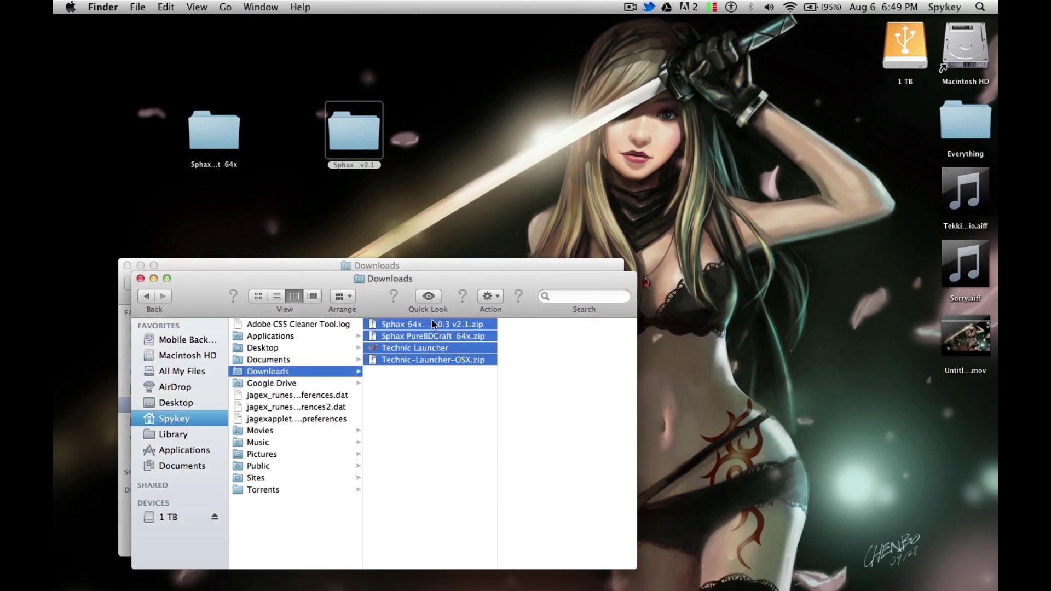
{"action": "right_click", "coordinate": [436, 354]}
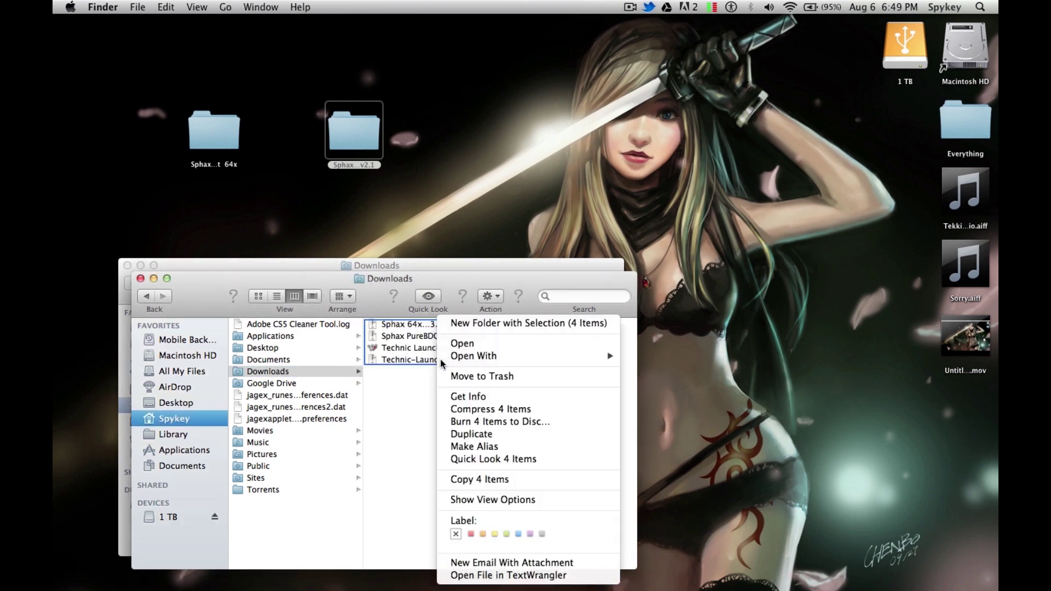
{"action": "left_click", "coordinate": [463, 380]}
{"action": "left_click", "coordinate": [141, 279]}
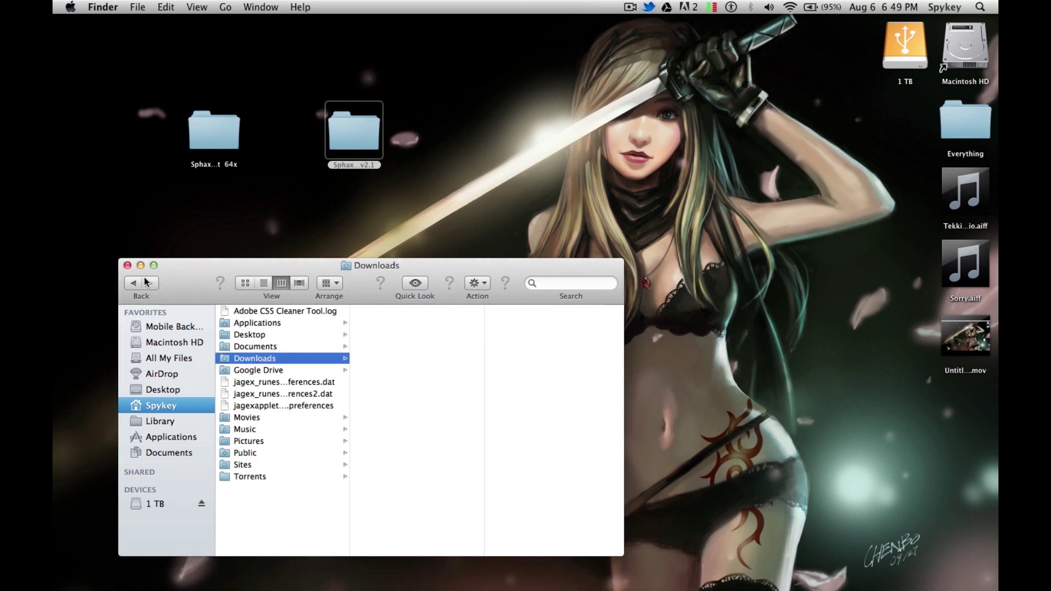
{"action": "left_click", "coordinate": [127, 265]}
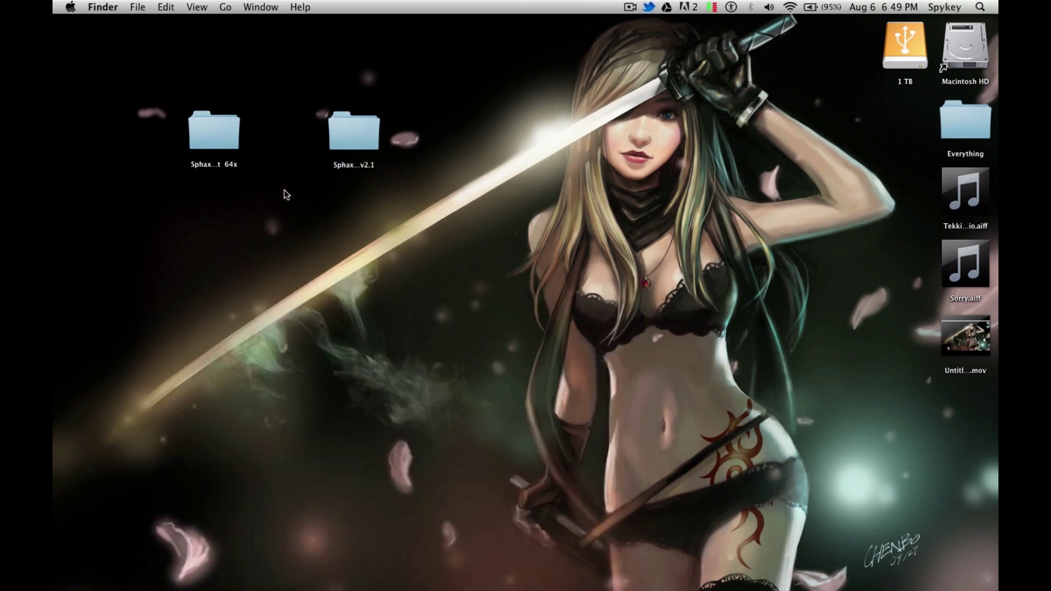
- Line up the Tekkit SMP and PureBDCraft 64x folders side by side at the desktop's top
{"action": "left_click_drag", "start_coordinate": [348, 134], "coordinate": [538, 47]}
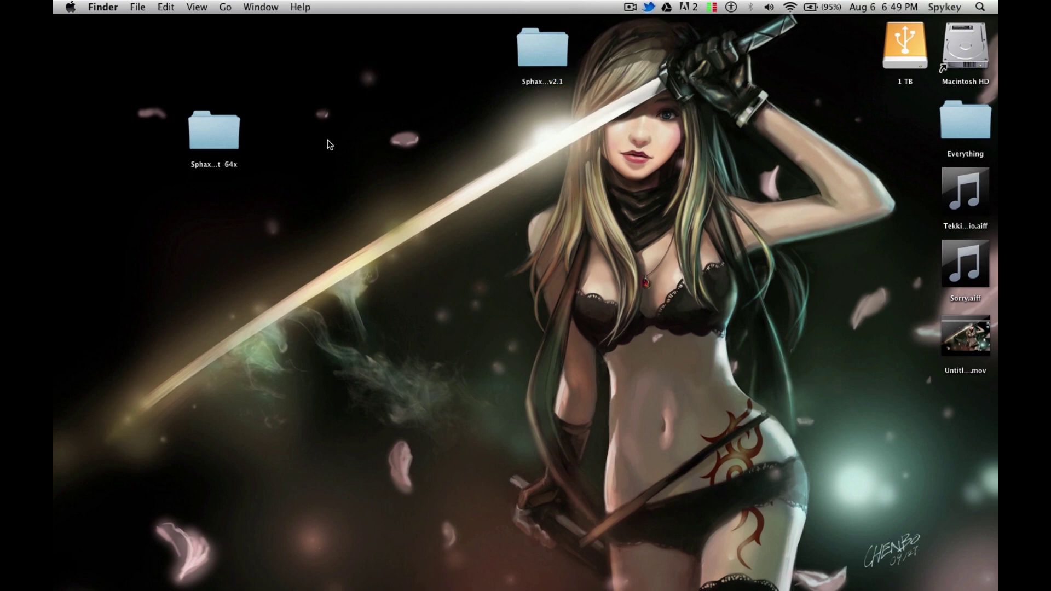
{"action": "left_click_drag", "start_coordinate": [214, 132], "coordinate": [488, 50]}
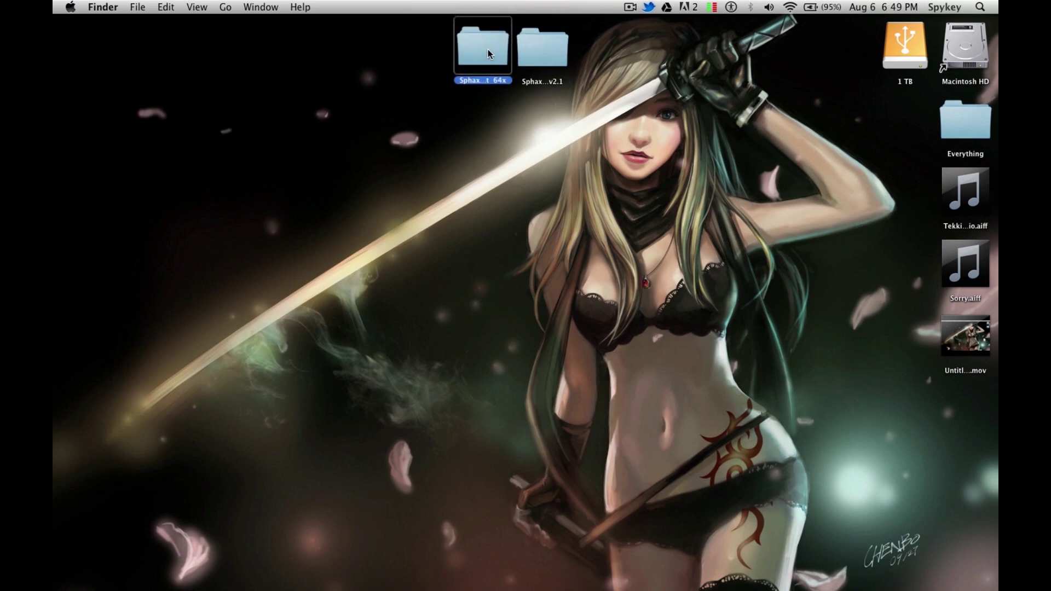
{"action": "left_click", "coordinate": [488, 62]}
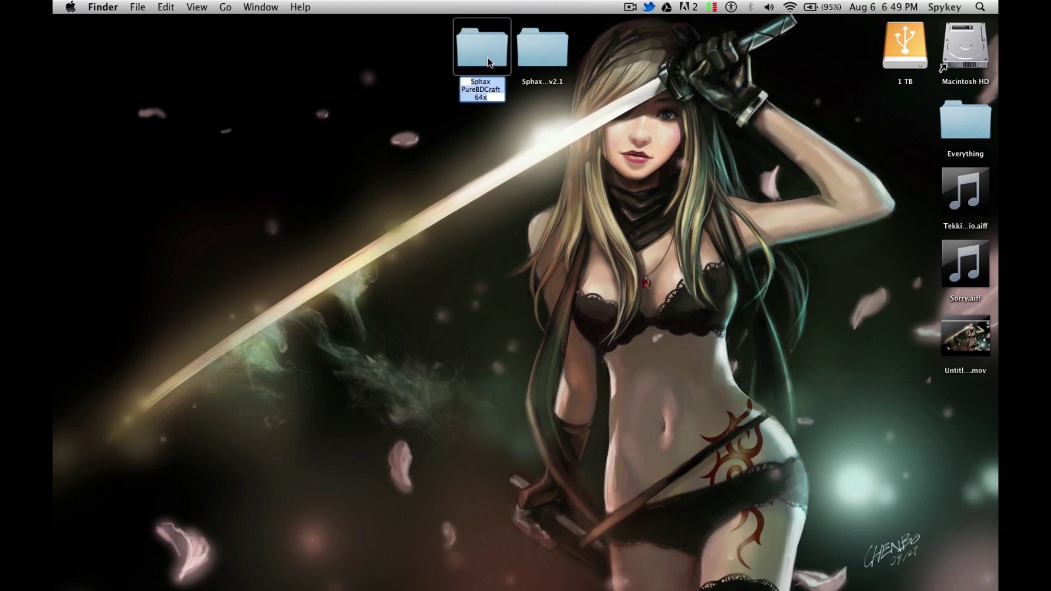
{"action": "left_click", "coordinate": [542, 54]}
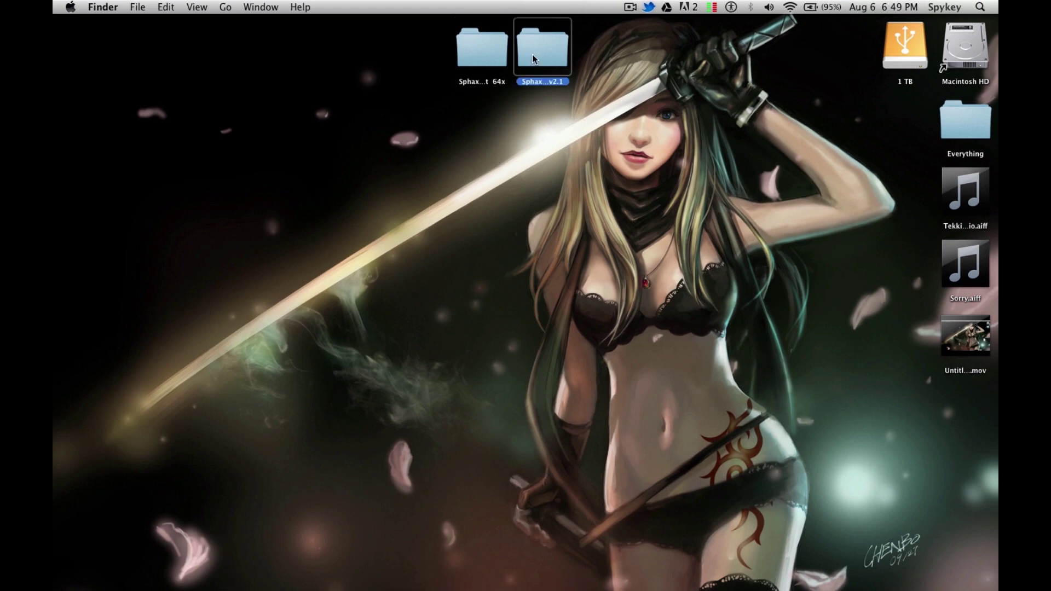
- Open both Sphax folders, with the Tekkit SMP window upper left and PureBDCraft upper right
{"action": "double_click", "coordinate": [483, 54]}
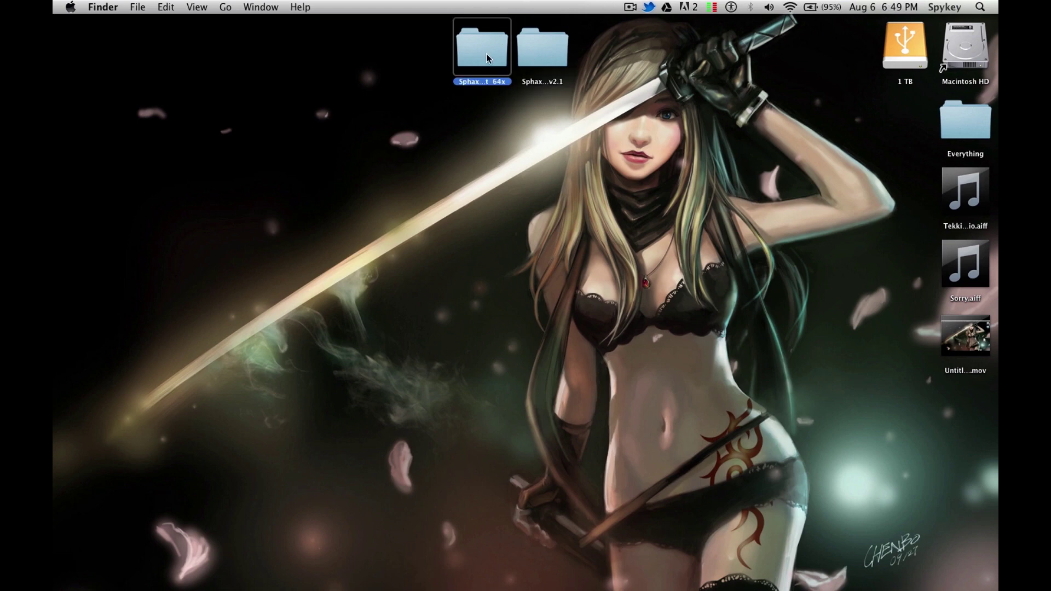
{"action": "double_click", "coordinate": [550, 50]}
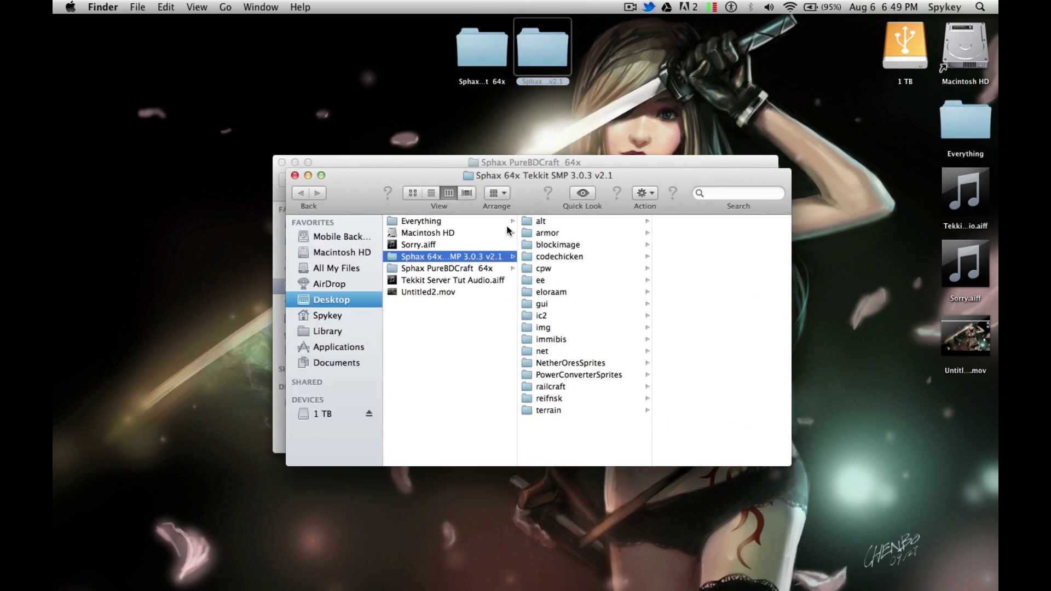
{"action": "left_click_drag", "start_coordinate": [503, 169], "coordinate": [281, 30]}
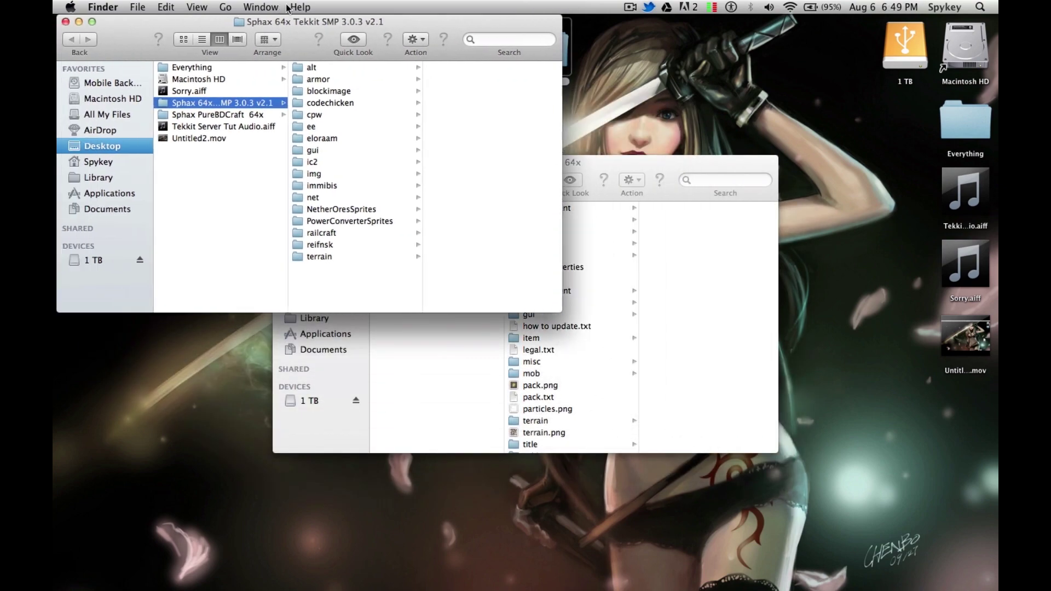
{"action": "left_click_drag", "start_coordinate": [614, 161], "coordinate": [811, 21]}
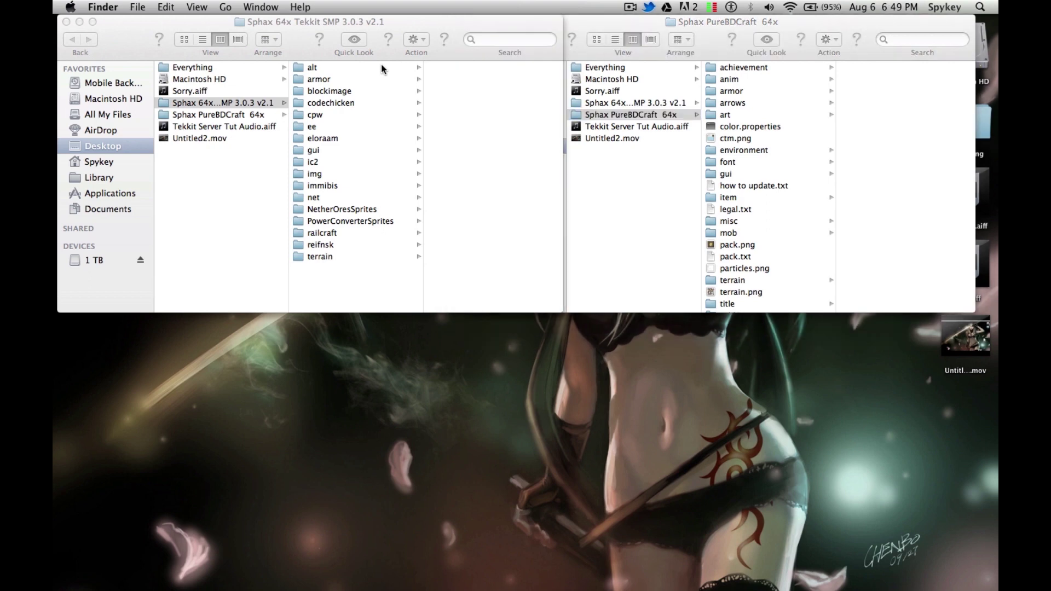
{"action": "left_click", "coordinate": [382, 67]}
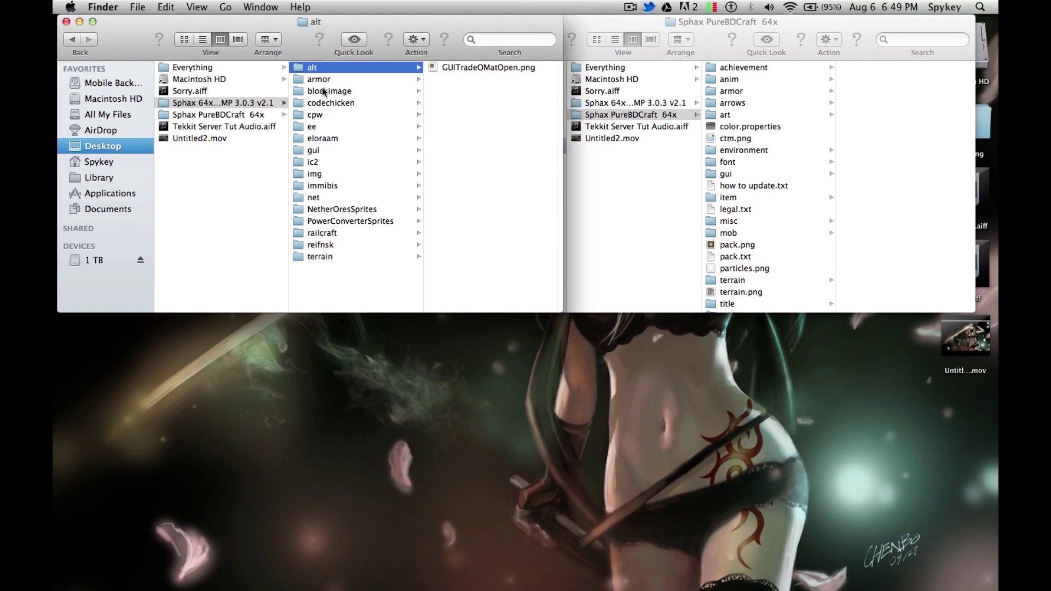
- Select alt, blockimage, codechicken, cpw, ee, eloraam, ic2 and img in the Tekkit SMP window
{"action": "left_click", "coordinate": [324, 91], "text": "super"}
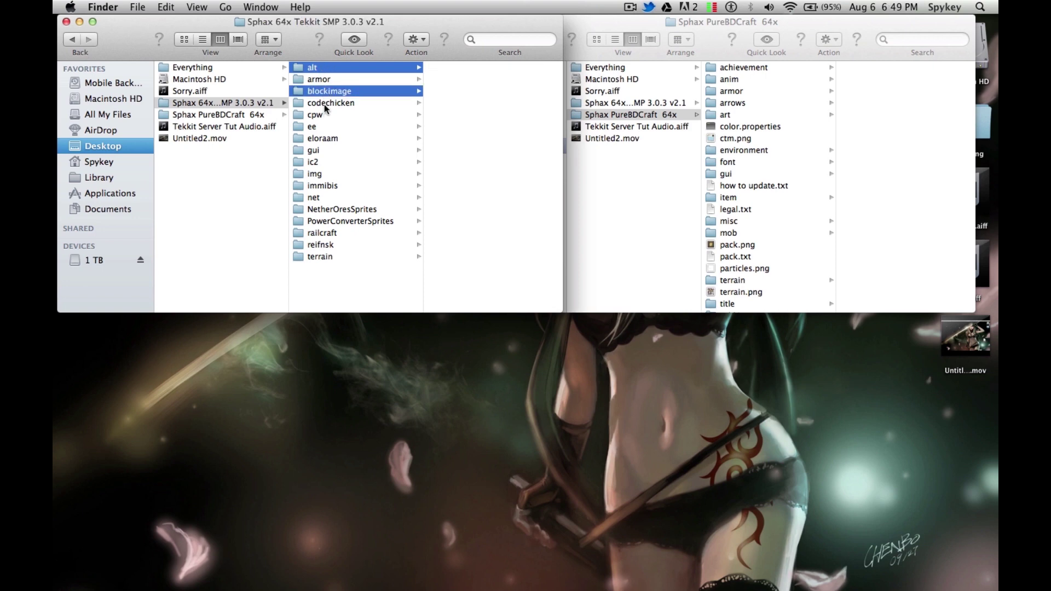
{"action": "left_click", "coordinate": [326, 103], "text": "super"}
{"action": "left_click", "coordinate": [326, 115], "text": "super"}
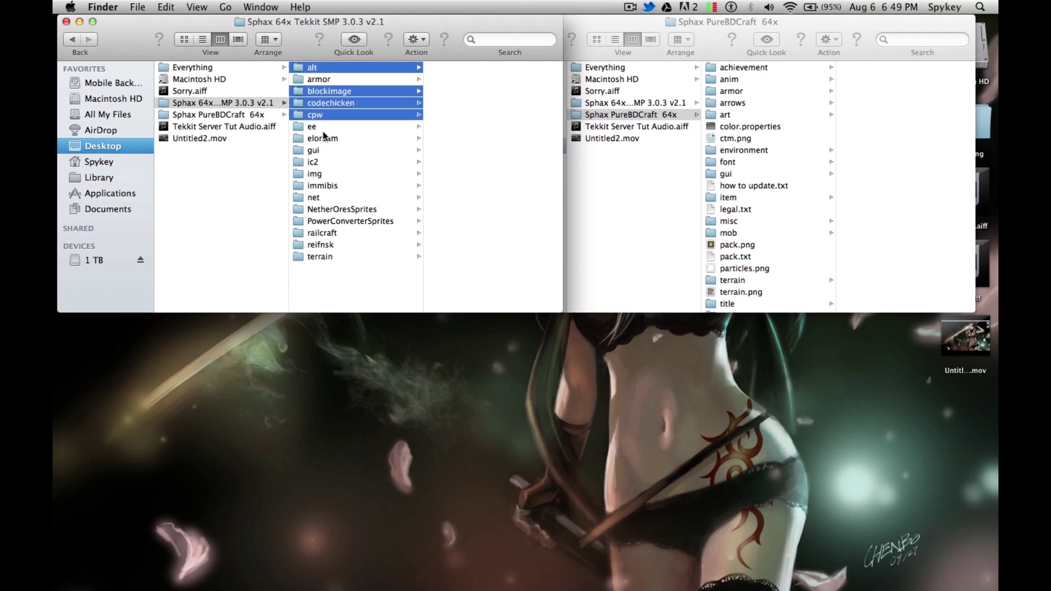
{"action": "left_click", "coordinate": [325, 126], "text": "super"}
{"action": "left_click", "coordinate": [325, 138], "text": "super"}
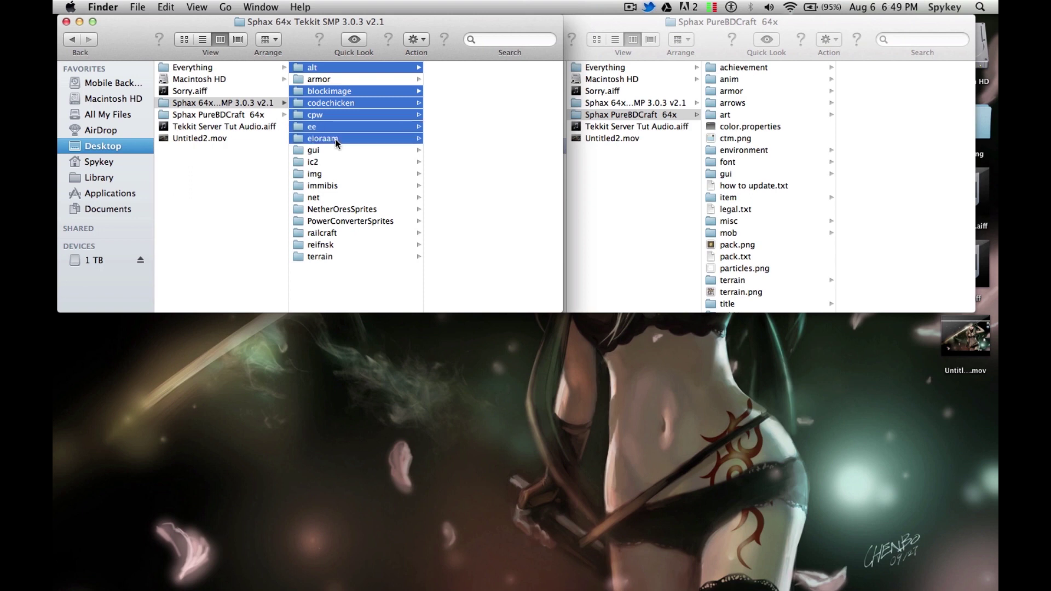
{"action": "left_click", "coordinate": [333, 162], "text": "super"}
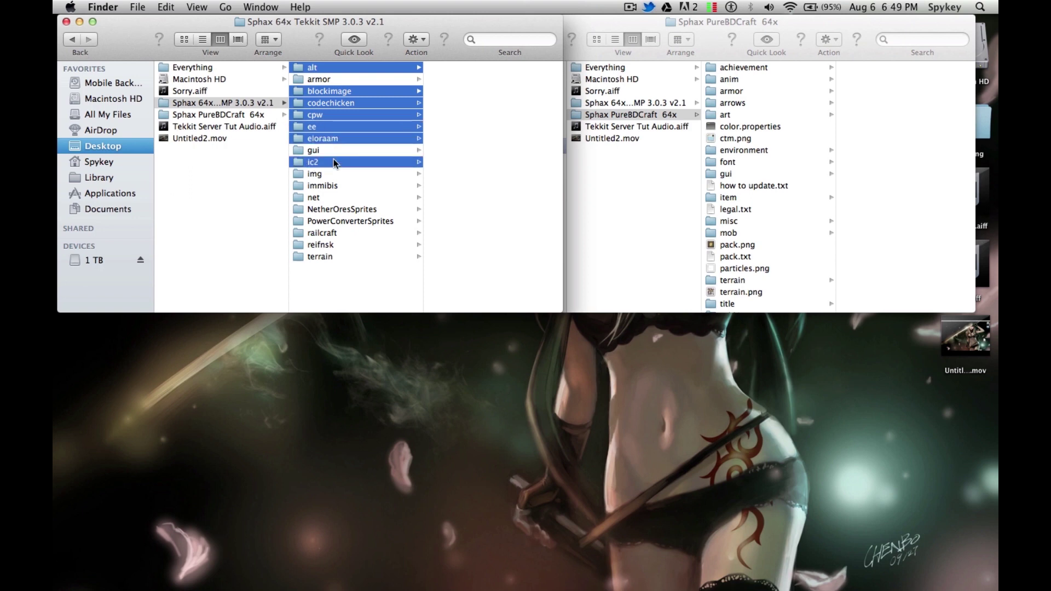
{"action": "left_click", "coordinate": [331, 173], "text": "super"}
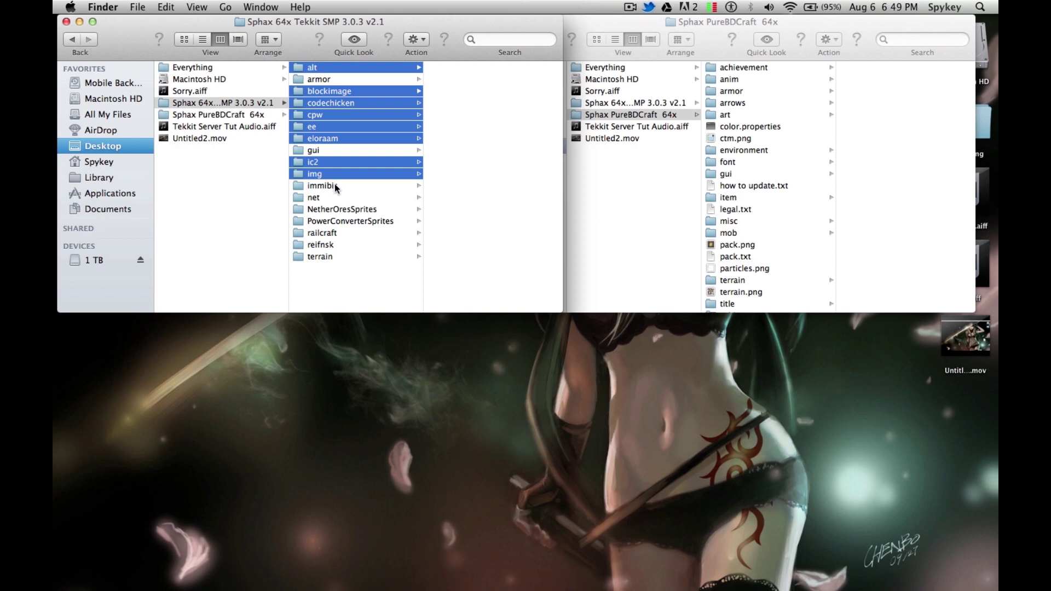
- Add immibis, net, NetherOresSprites, PowerConverterSprites, railcraft and reifnsk, and move all into PureBDCraft 64x
{"action": "left_click", "coordinate": [335, 185], "text": "super"}
{"action": "left_click", "coordinate": [329, 198], "text": "super"}
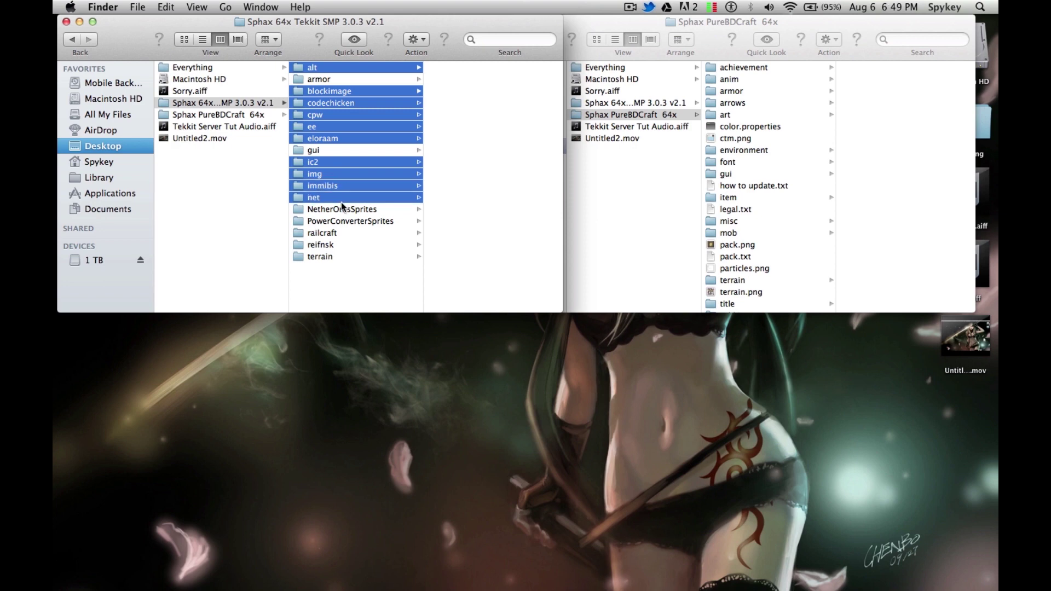
{"action": "left_click", "coordinate": [344, 211], "text": "super"}
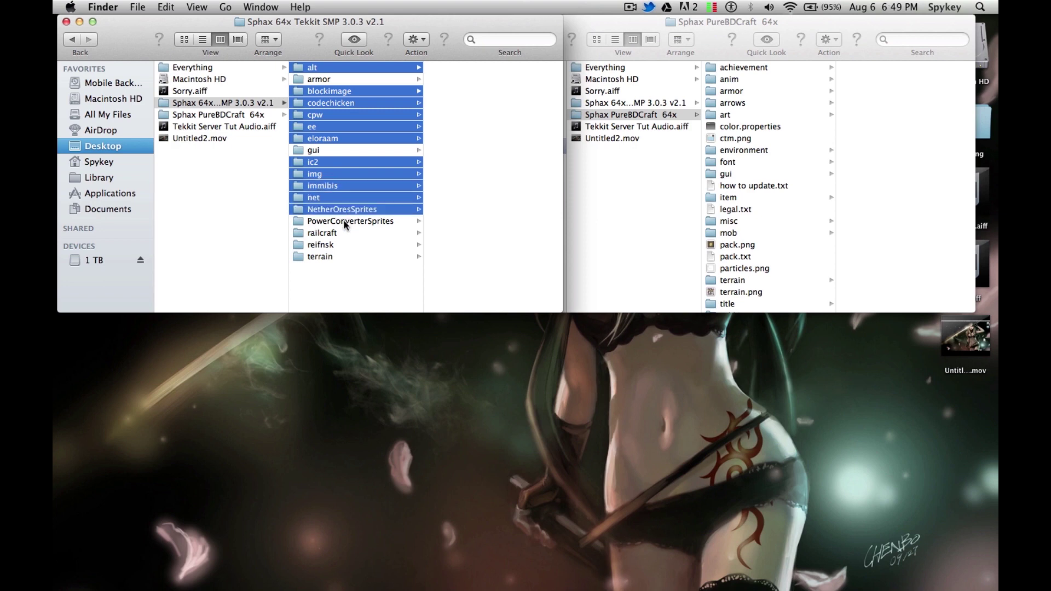
{"action": "left_click", "coordinate": [344, 221], "text": "super"}
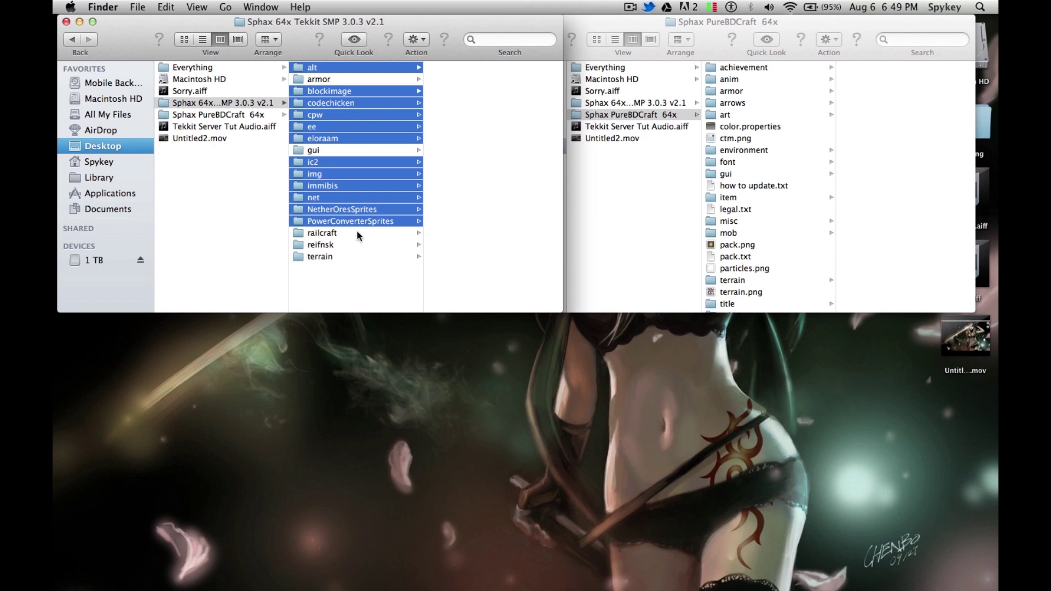
{"action": "left_click", "coordinate": [357, 233], "text": "super"}
{"action": "left_click", "coordinate": [353, 244], "text": "super"}
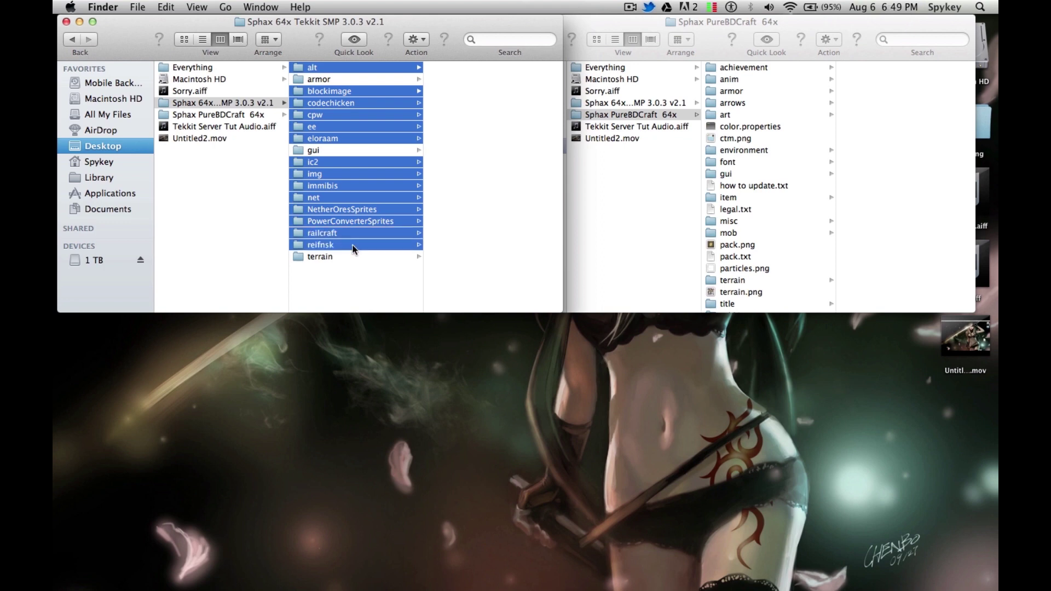
{"action": "mouse_move", "coordinate": [364, 119]}
{"action": "left_mouse_down"}
{"action": "mouse_move", "coordinate": [655, 136]}
{"action": "mouse_move", "coordinate": [643, 119]}
{"action": "left_mouse_up"}
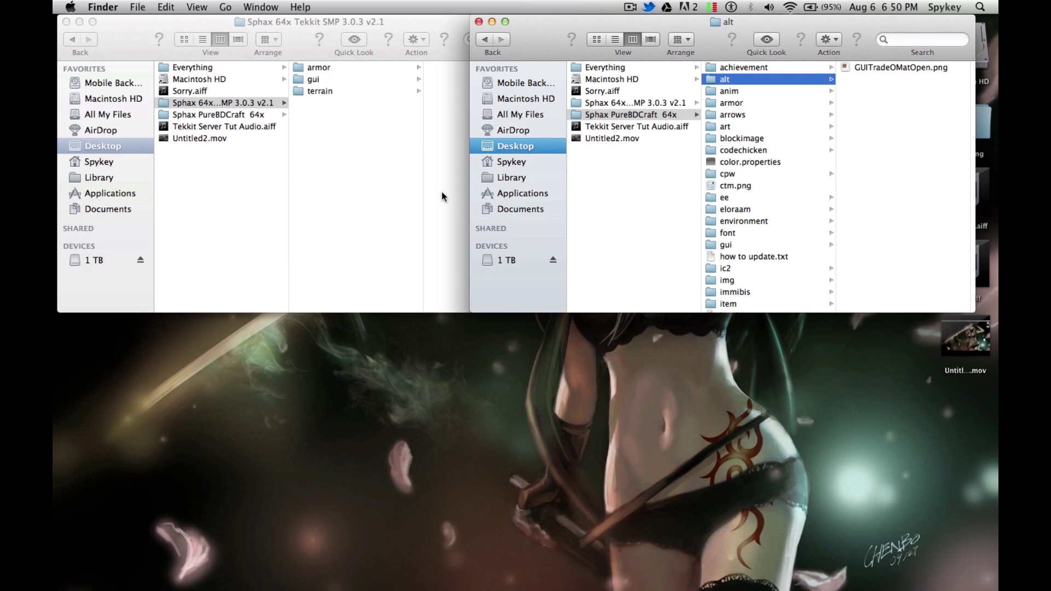
{"action": "left_click", "coordinate": [367, 163]}
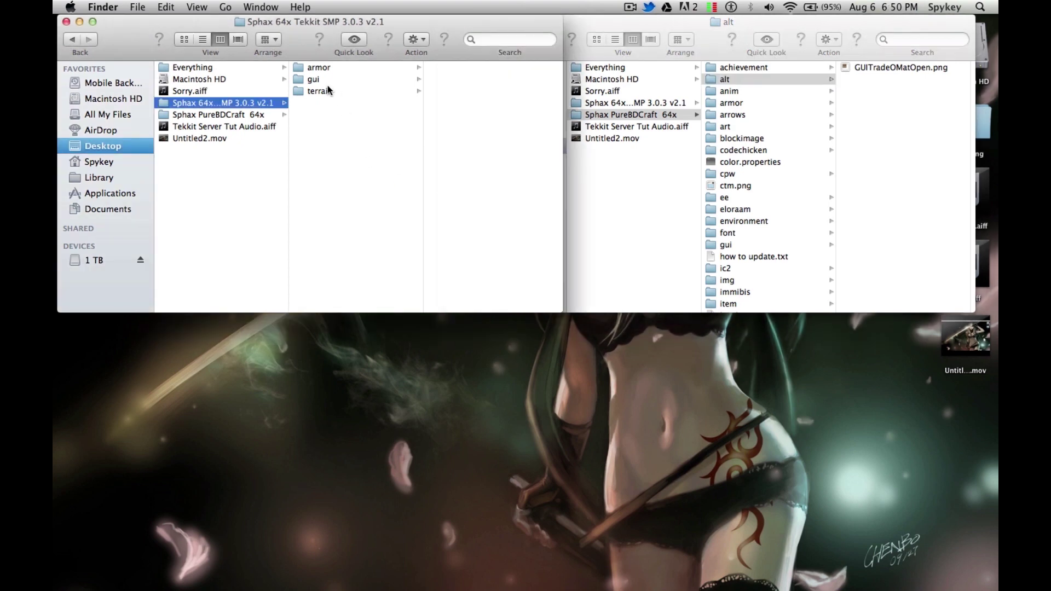
- Move the armor ic2 folder and the gui files into the PureBDCraft pack's matching folders
{"action": "left_click", "coordinate": [320, 68]}
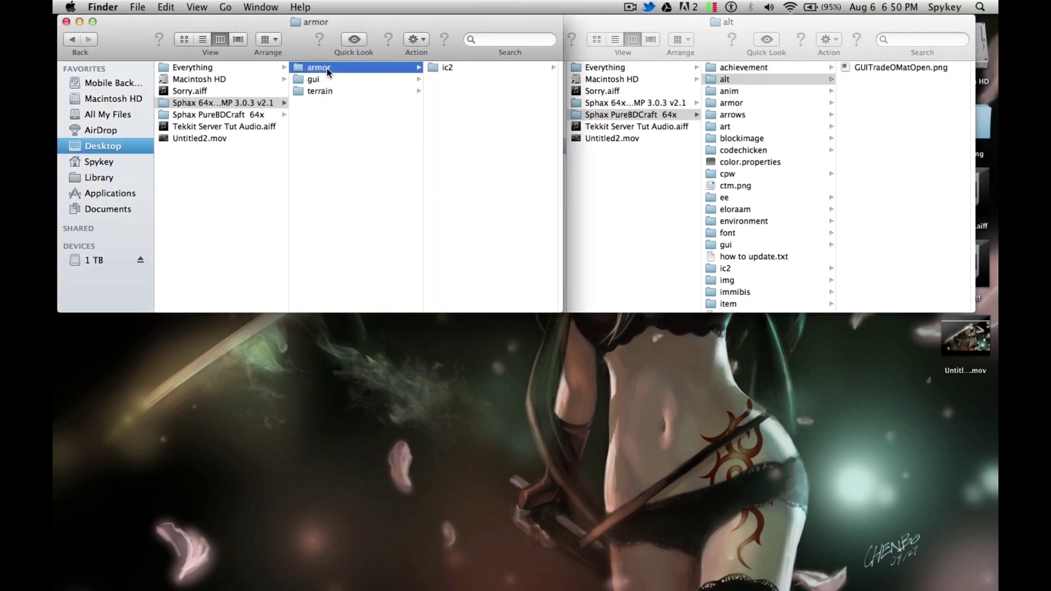
{"action": "left_click", "coordinate": [448, 67]}
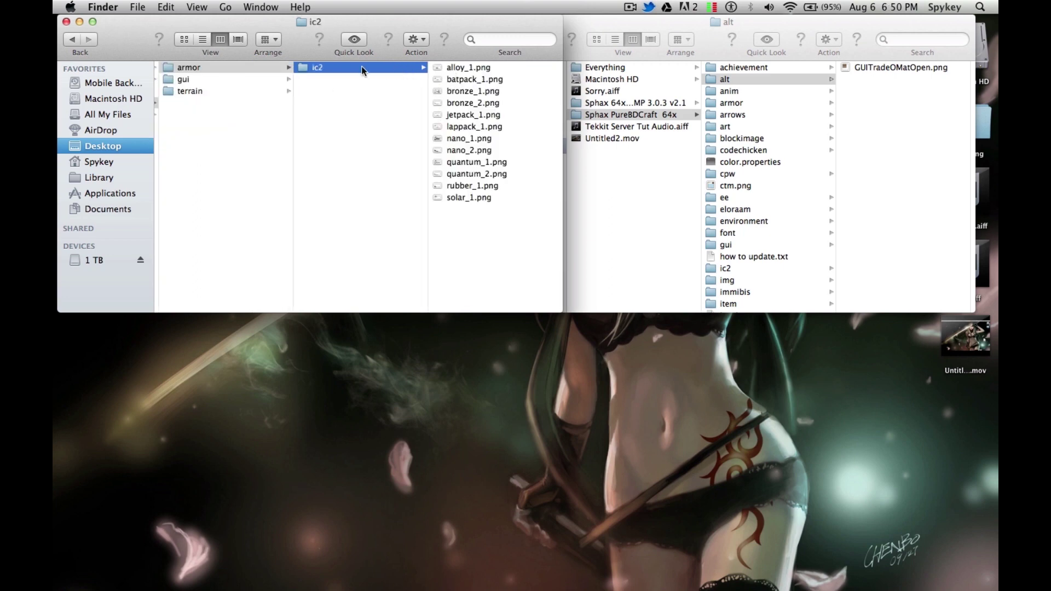
{"action": "mouse_move", "coordinate": [317, 67]}
{"action": "left_mouse_down"}
{"action": "mouse_move", "coordinate": [740, 150]}
{"action": "mouse_move", "coordinate": [731, 103]}
{"action": "left_mouse_up"}
{"action": "left_click", "coordinate": [184, 79]}
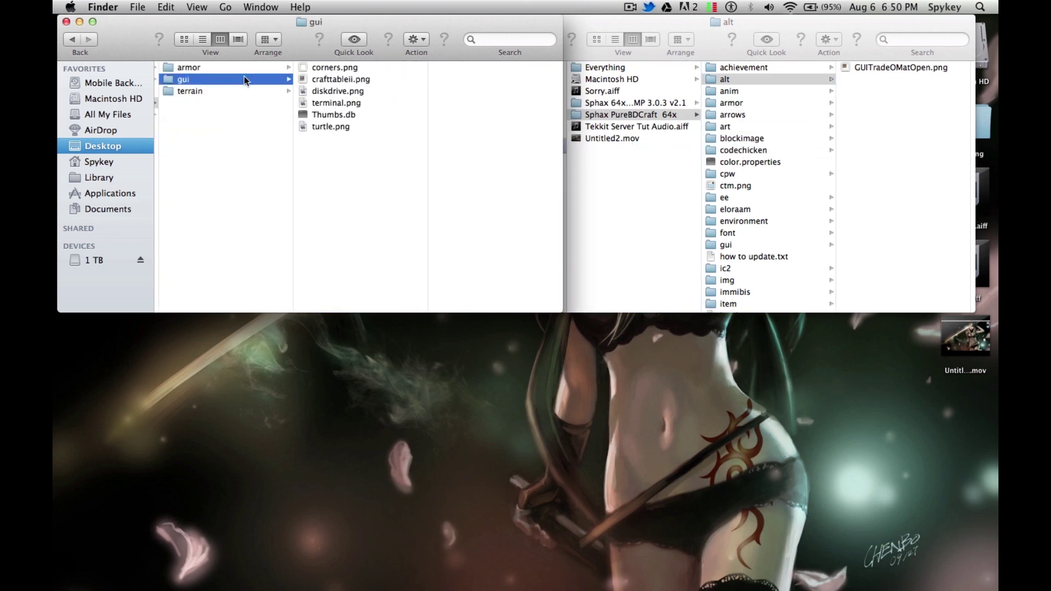
{"action": "mouse_move", "coordinate": [380, 164]}
{"action": "left_mouse_down"}
{"action": "mouse_move", "coordinate": [354, 70]}
{"action": "mouse_move", "coordinate": [753, 219]}
{"action": "mouse_move", "coordinate": [726, 244]}
{"action": "left_mouse_up"}
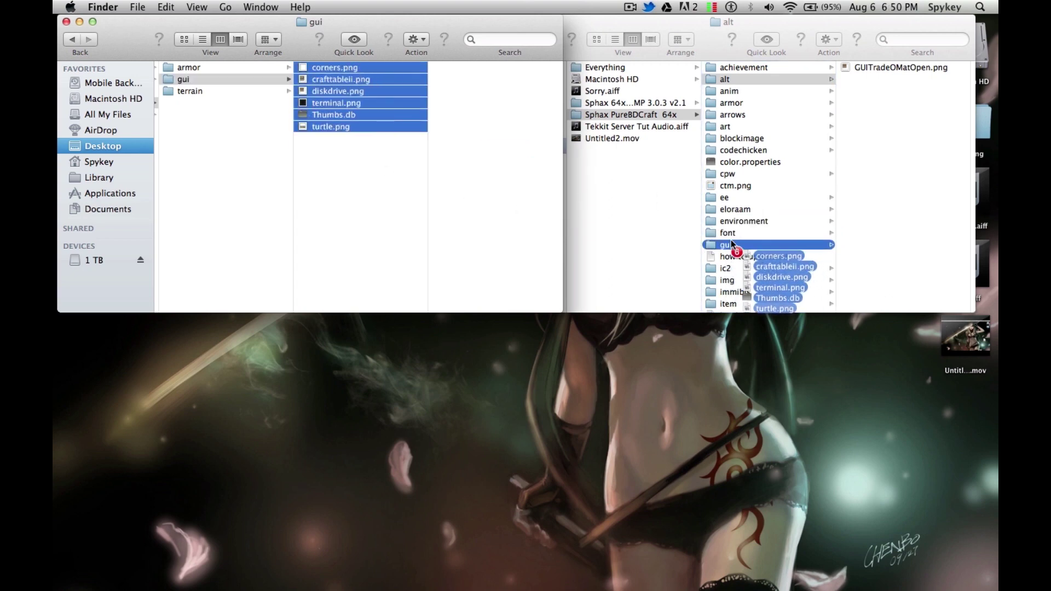
- Move the four terrain files into the pack's terrain folder and close both windows
{"action": "left_click", "coordinate": [211, 92]}
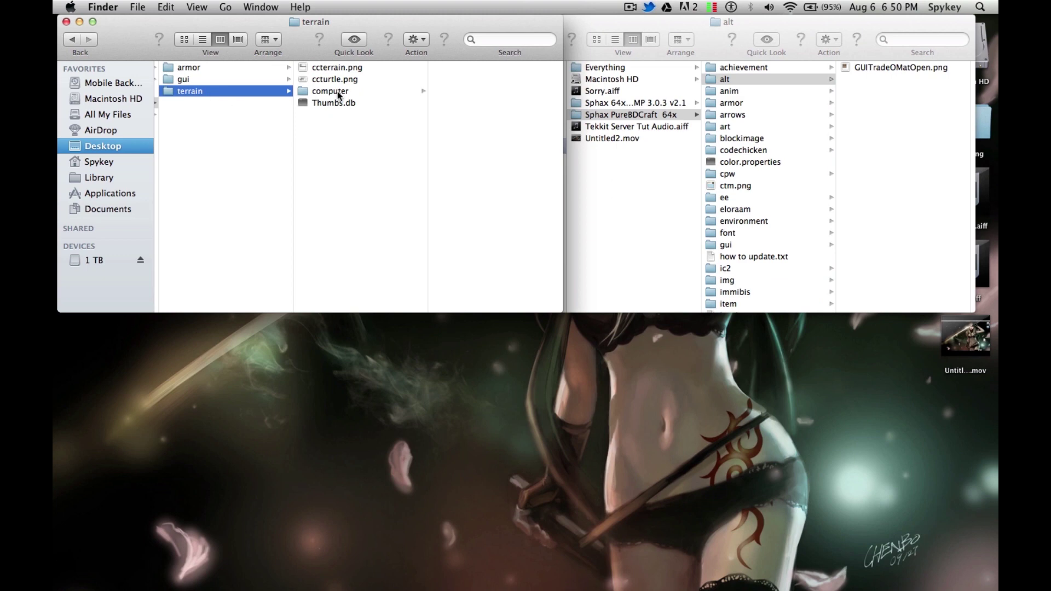
{"action": "mouse_move", "coordinate": [346, 133]}
{"action": "left_mouse_down"}
{"action": "mouse_move", "coordinate": [341, 69]}
{"action": "mouse_move", "coordinate": [752, 313]}
{"action": "left_mouse_up"}
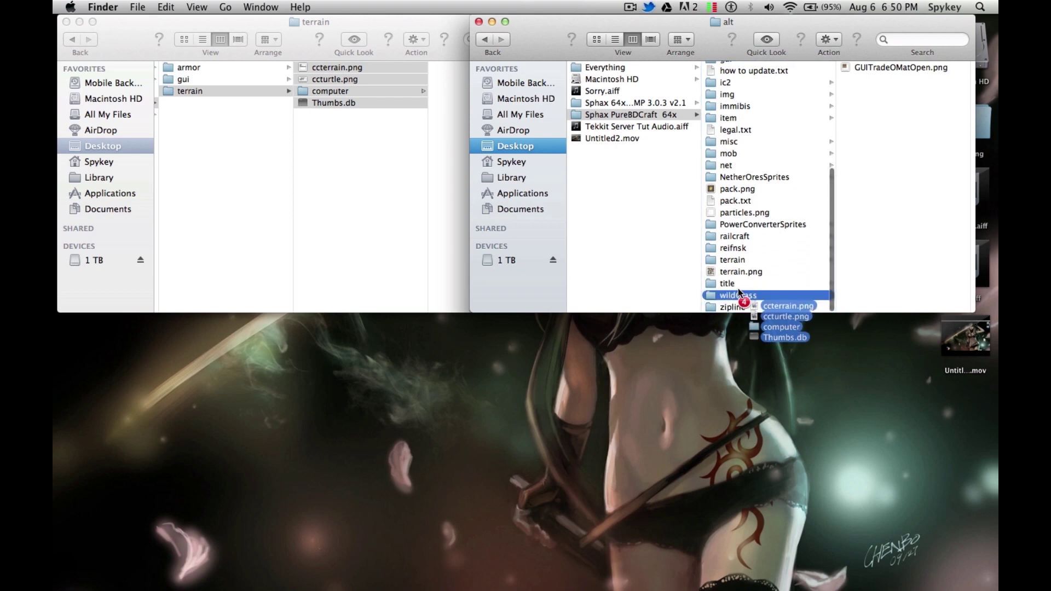
{"action": "left_click_drag", "start_coordinate": [753, 312], "coordinate": [727, 259]}
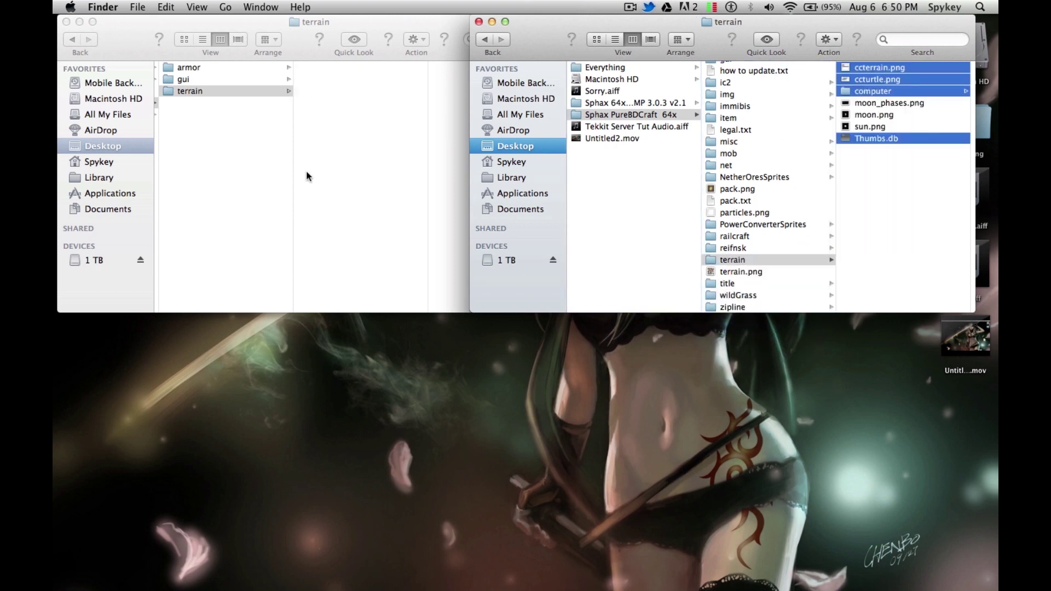
{"action": "left_click_drag", "start_coordinate": [472, 165], "coordinate": [565, 165]}
{"action": "left_click", "coordinate": [68, 21]}
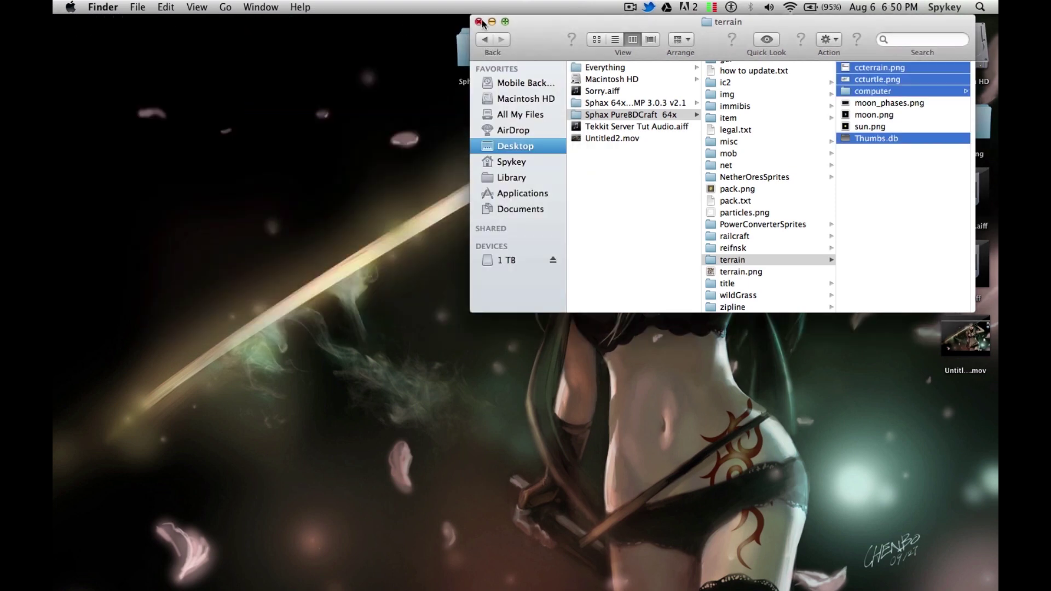
{"action": "left_click", "coordinate": [484, 23]}
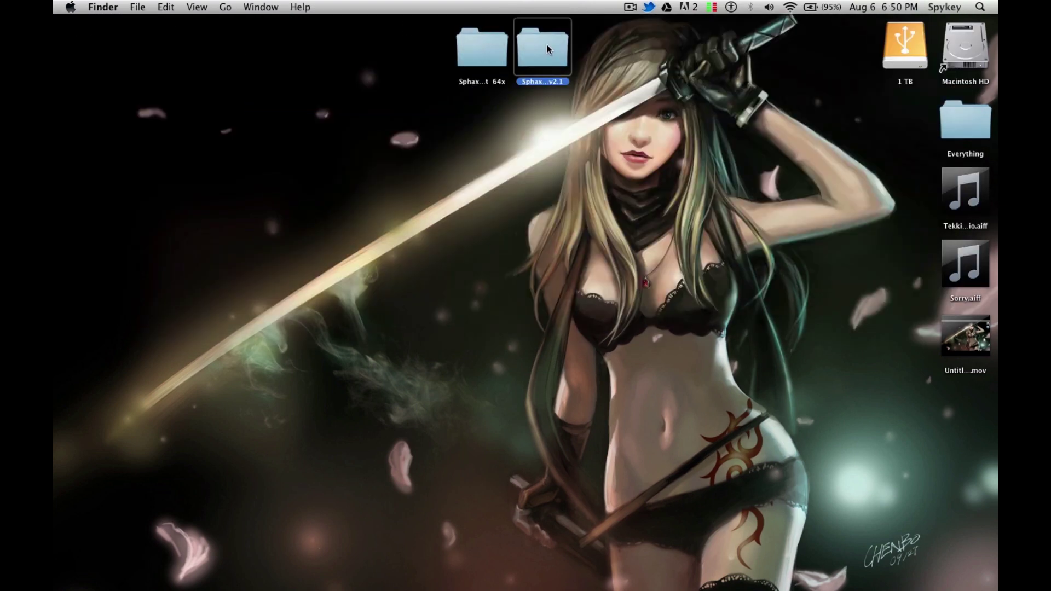
- Move the leftover Sphax 64x Tekkit SMP 3.0.3 v2.1 folder to the Trash
{"action": "right_click", "coordinate": [549, 53]}
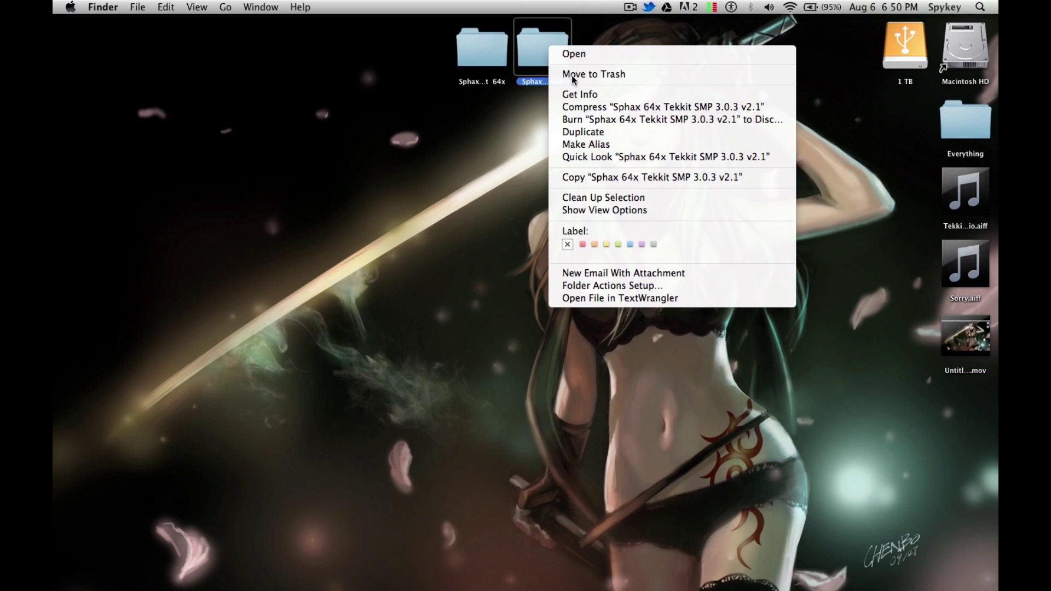
{"action": "left_click", "coordinate": [593, 74]}
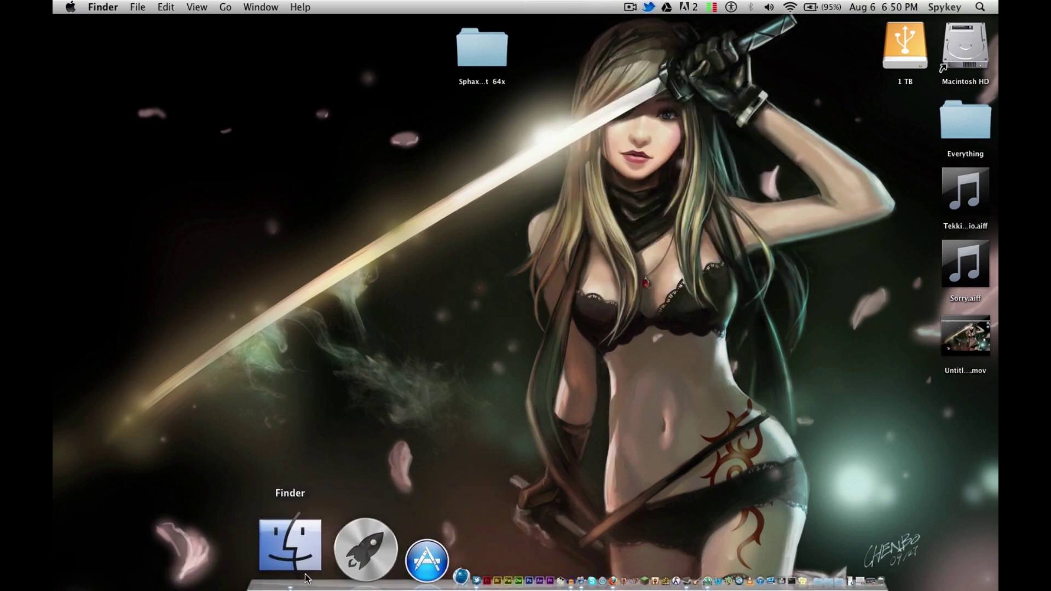
{"action": "left_click", "coordinate": [304, 574]}
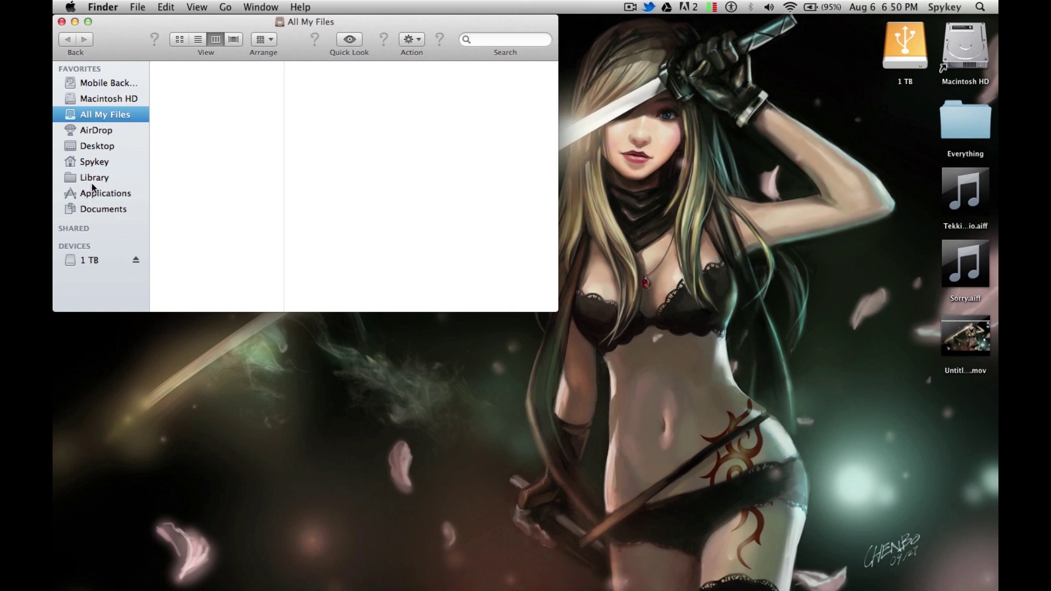
- Remove Library from the Finder sidebar favourites and close the window
{"action": "left_click", "coordinate": [93, 178]}
{"action": "right_click", "coordinate": [88, 180]}
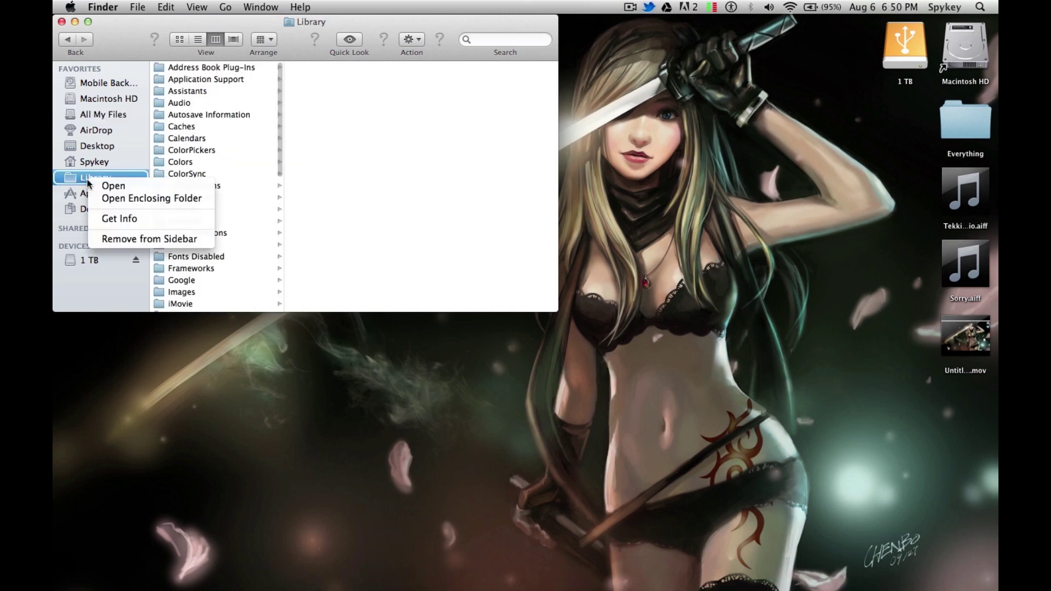
{"action": "left_click", "coordinate": [122, 241]}
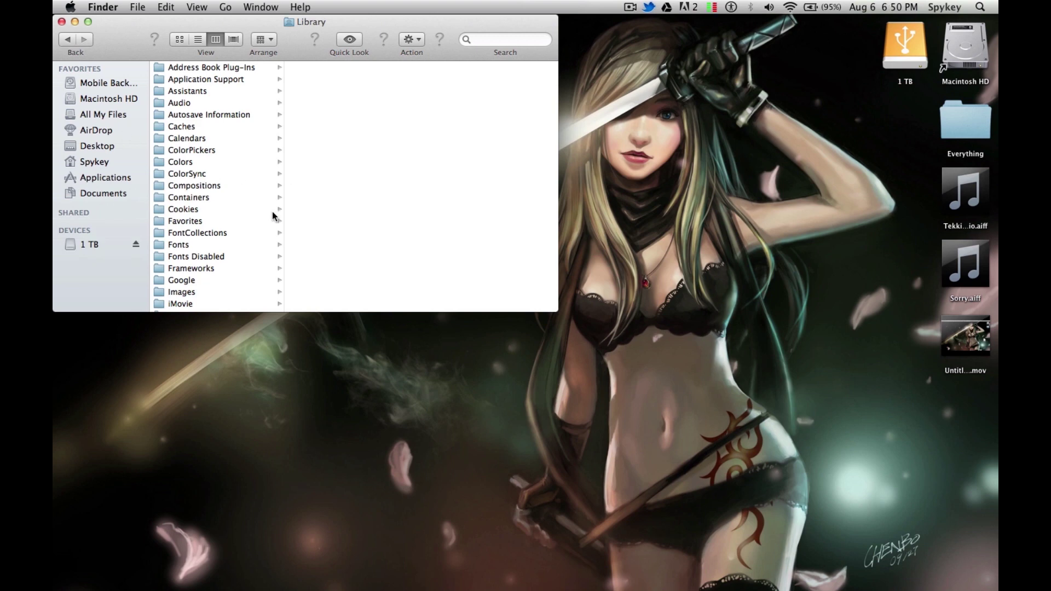
{"action": "left_click", "coordinate": [105, 177]}
{"action": "left_click", "coordinate": [98, 115]}
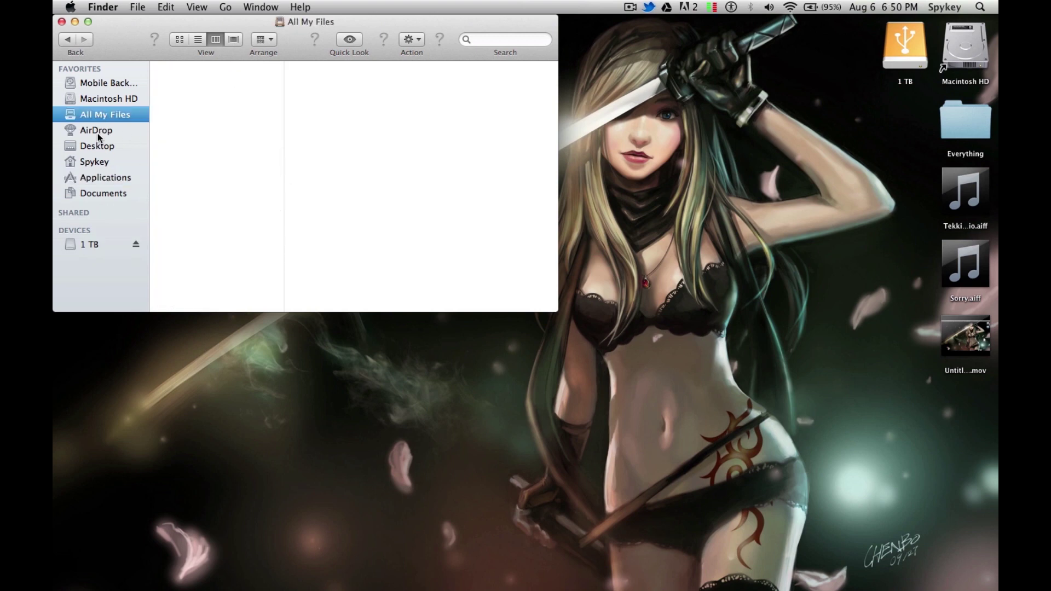
{"action": "left_click", "coordinate": [95, 162]}
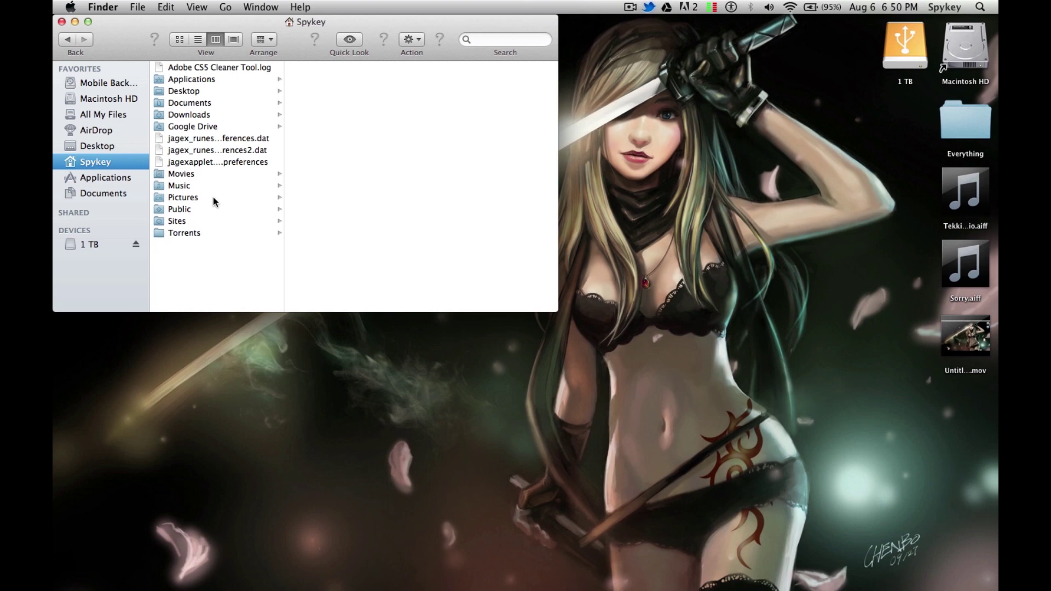
{"action": "left_click", "coordinate": [62, 22]}
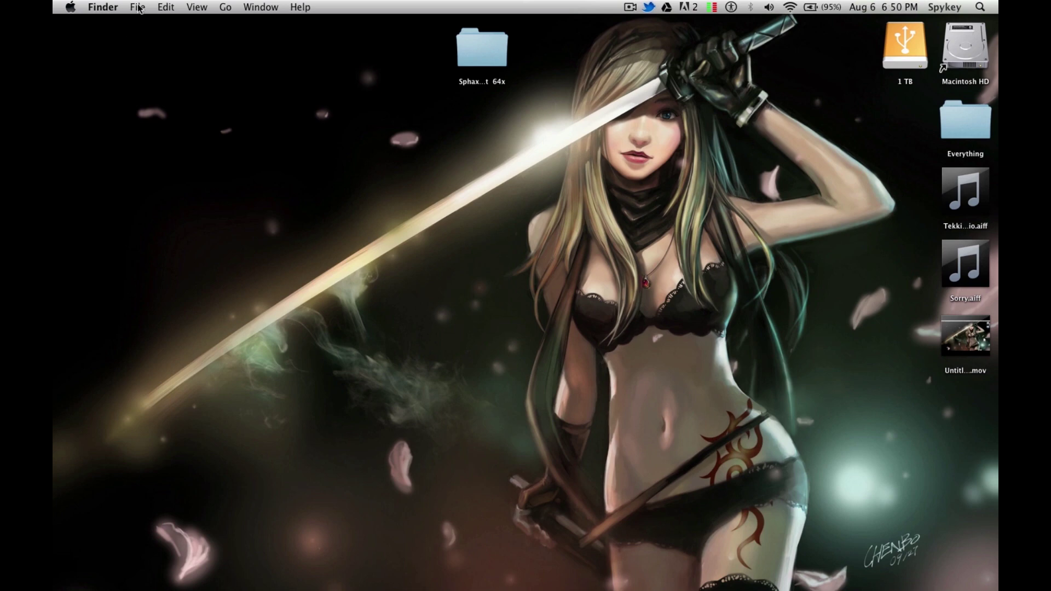
{"action": "left_click", "coordinate": [228, 6]}
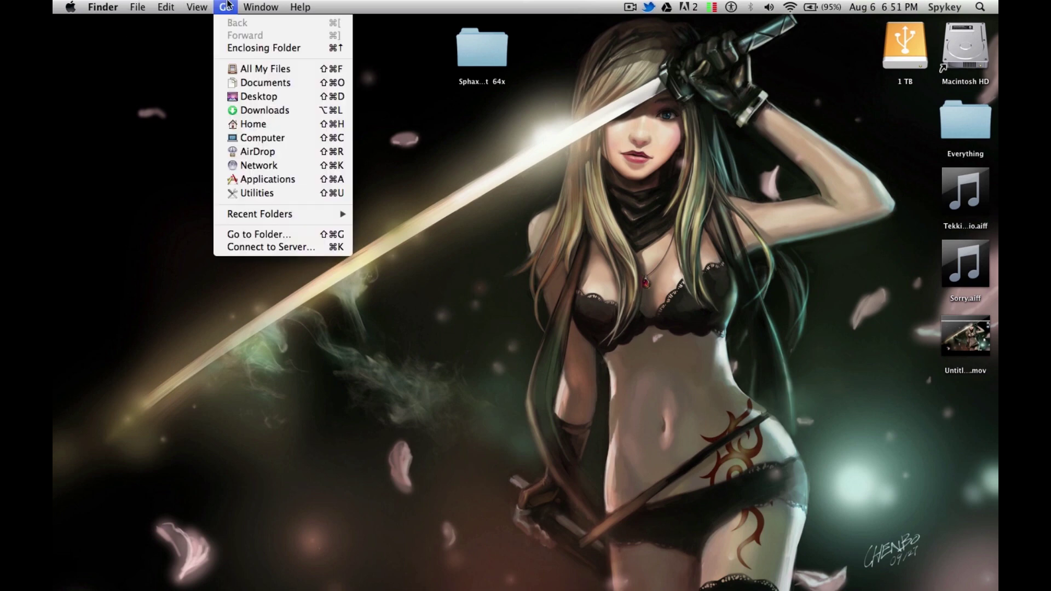
- Open the hidden Library from the Go menu with Option and add it back to the sidebar
{"action": "key", "text": "alt"}
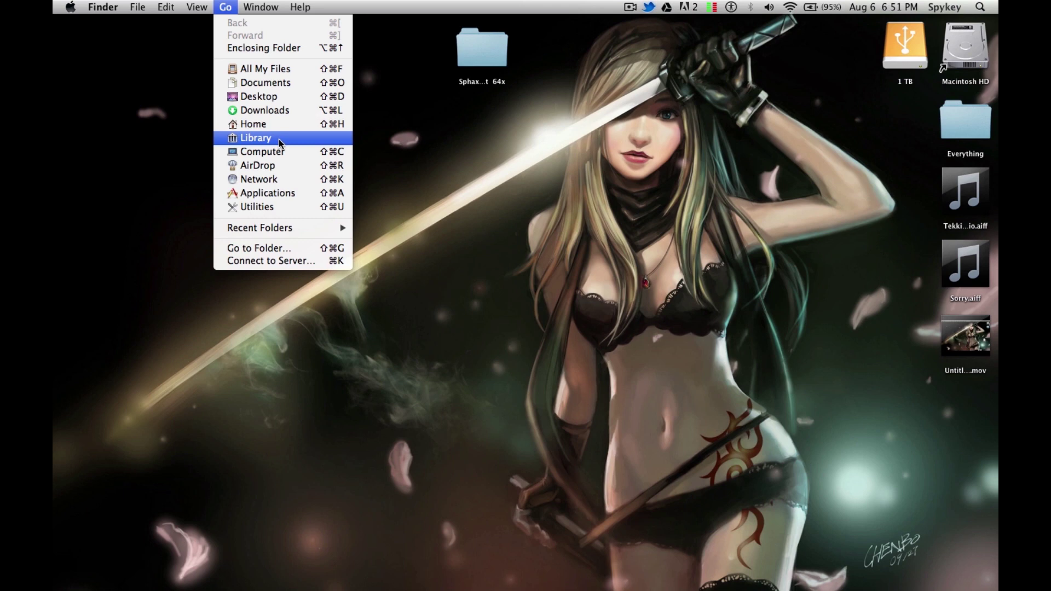
{"action": "left_click", "coordinate": [278, 138]}
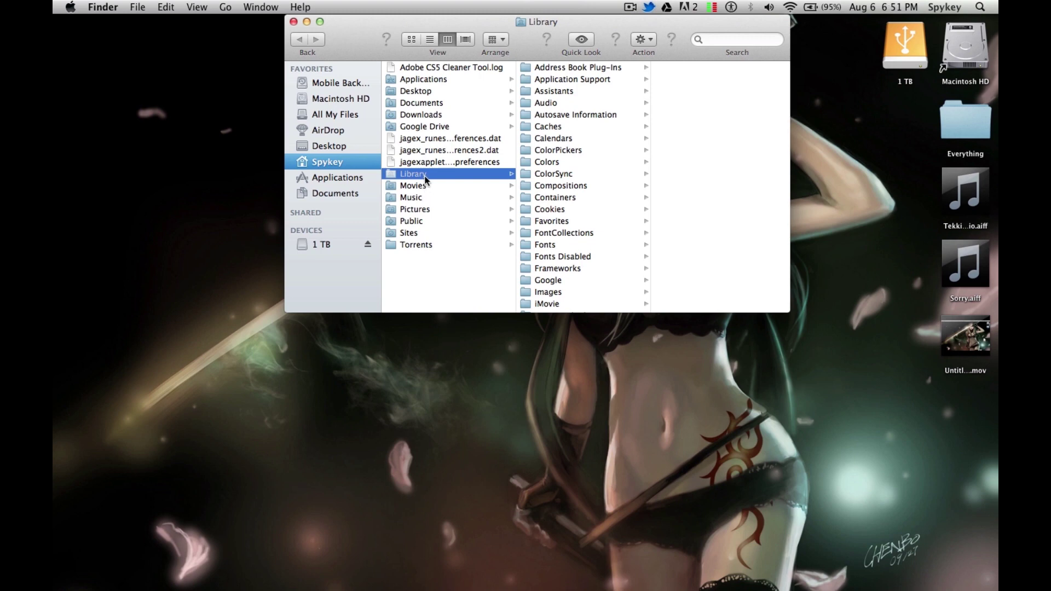
{"action": "left_click_drag", "start_coordinate": [426, 180], "coordinate": [345, 174]}
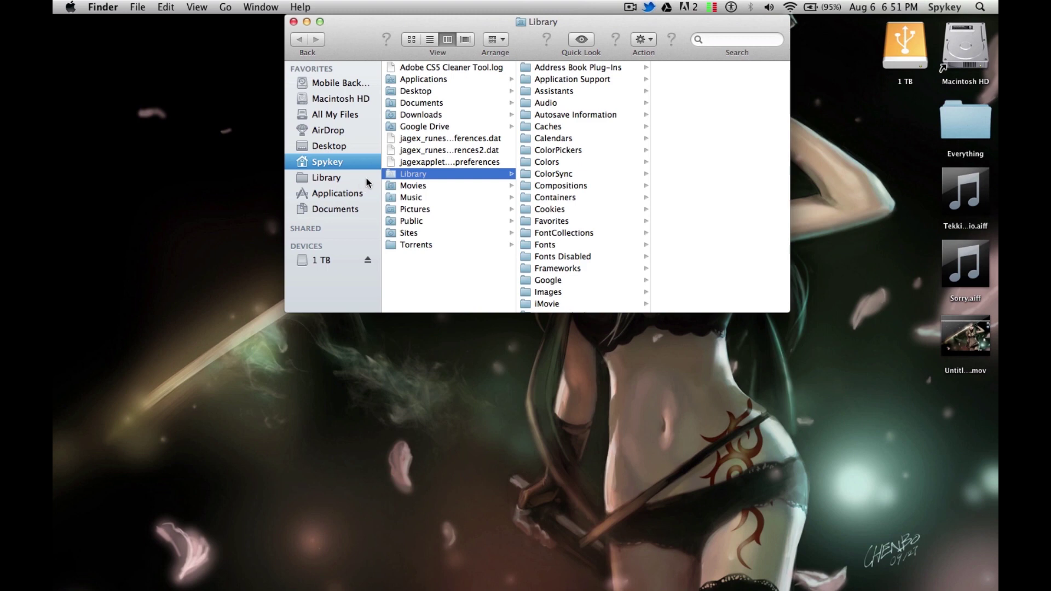
{"action": "left_click", "coordinate": [345, 178]}
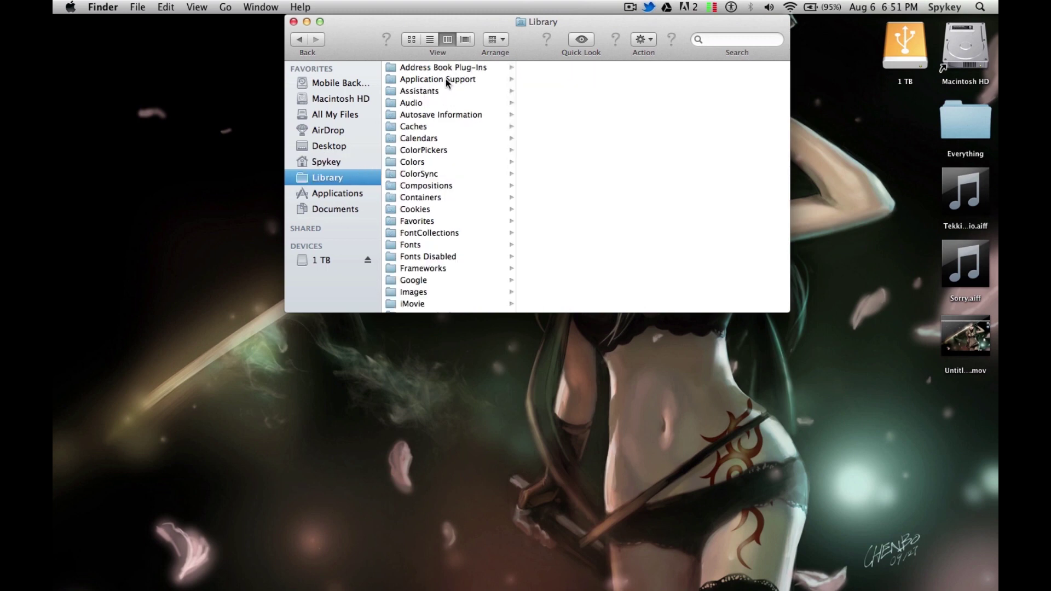
- Browse to Application Support > techniclauncher > tekkit > texturepacks
{"action": "left_click", "coordinate": [447, 80]}
{"action": "scroll", "coordinate": [599, 99], "scroll_direction": "down", "scroll_amount": 5}
{"action": "scroll", "coordinate": [598, 99], "scroll_direction": "down", "scroll_amount": 5}
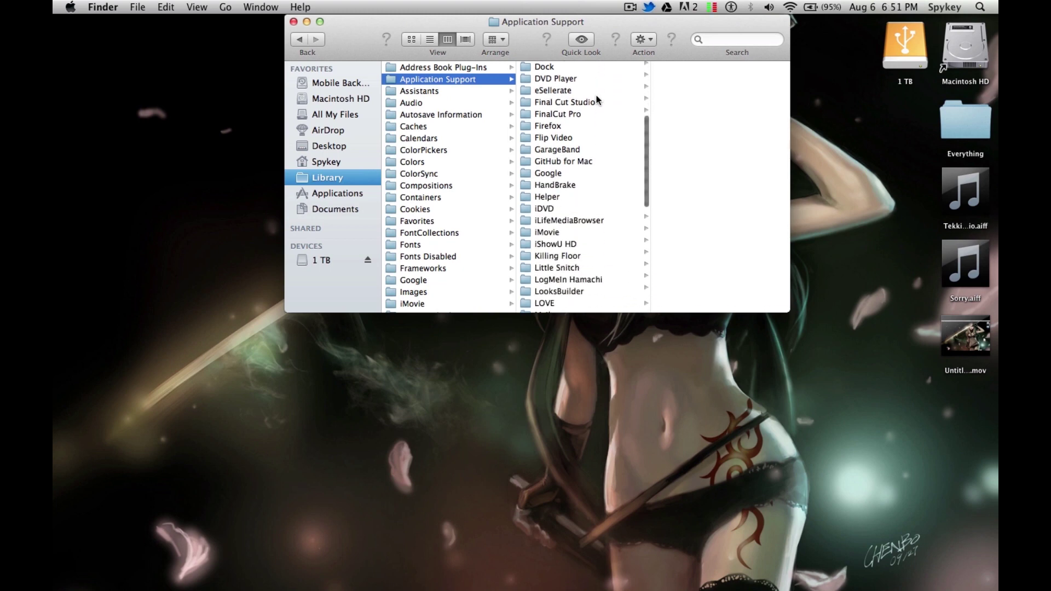
{"action": "scroll", "coordinate": [598, 99], "scroll_direction": "down", "scroll_amount": 5}
{"action": "scroll", "coordinate": [597, 115], "scroll_direction": "down", "scroll_amount": 5}
{"action": "scroll", "coordinate": [594, 123], "scroll_direction": "down", "scroll_amount": 5}
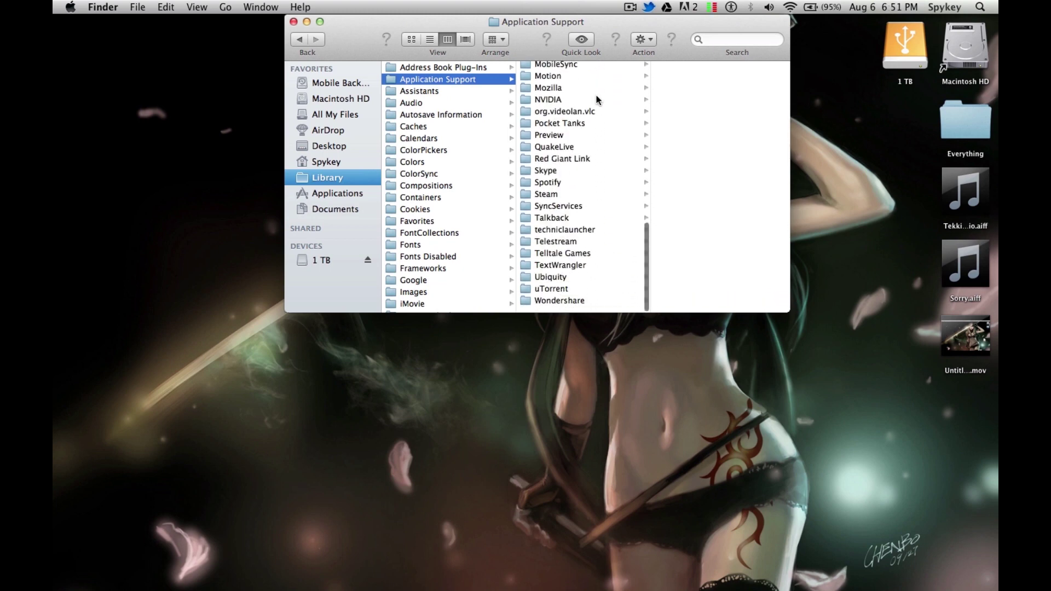
{"action": "left_click", "coordinate": [568, 236]}
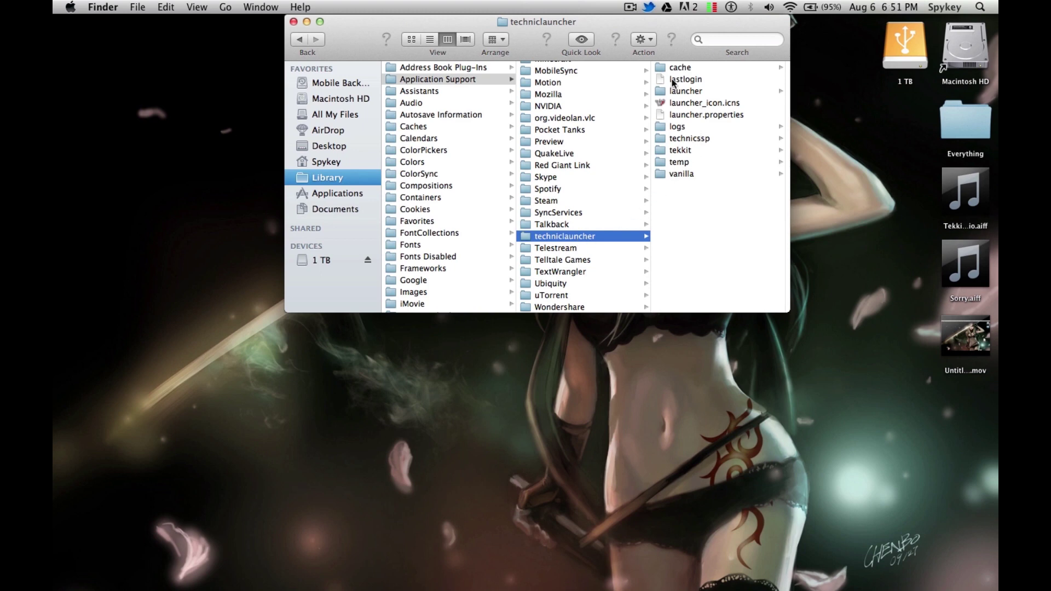
{"action": "left_click_drag", "start_coordinate": [660, 24], "coordinate": [584, 39]}
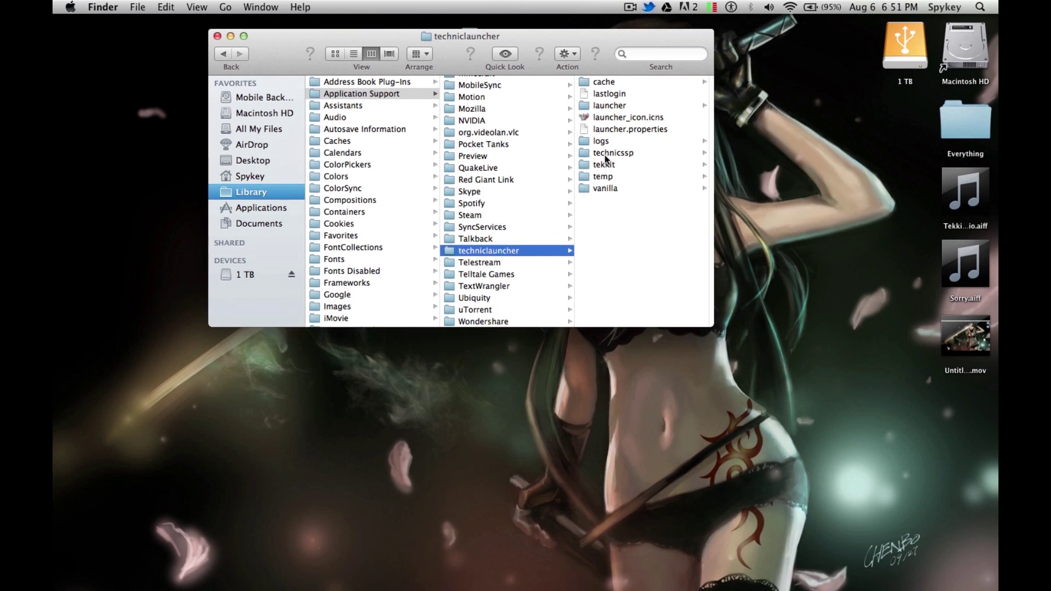
{"action": "left_click", "coordinate": [610, 162]}
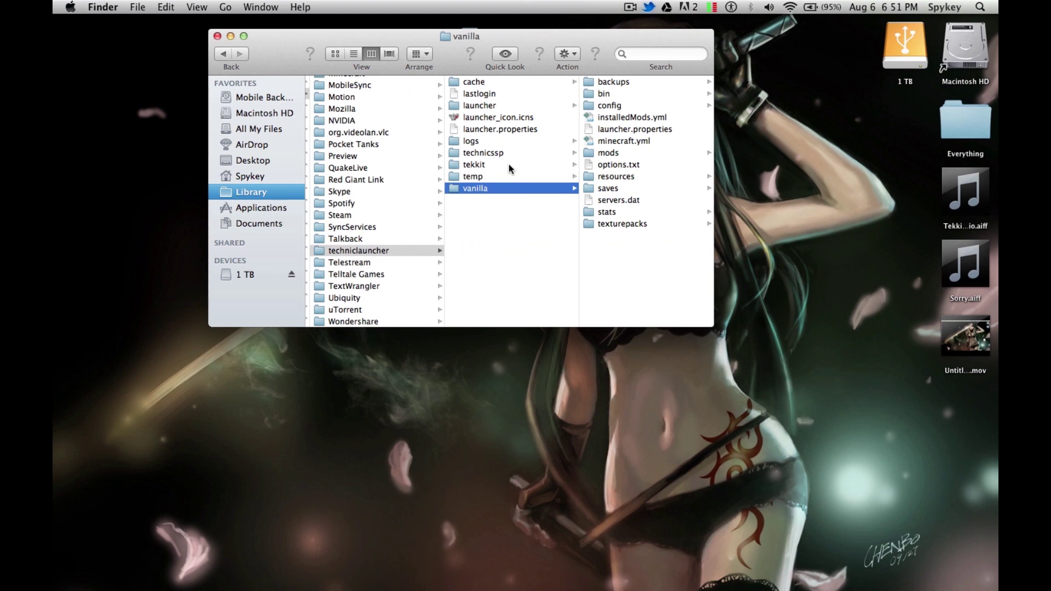
{"action": "scroll", "coordinate": [637, 235], "scroll_direction": "down", "scroll_amount": 5}
{"action": "left_click", "coordinate": [622, 322]}
- Trash the empty Sphax PureBDCraft 64x folder, drag in the desktop pack, and close the window
{"action": "left_click", "coordinate": [631, 83]}
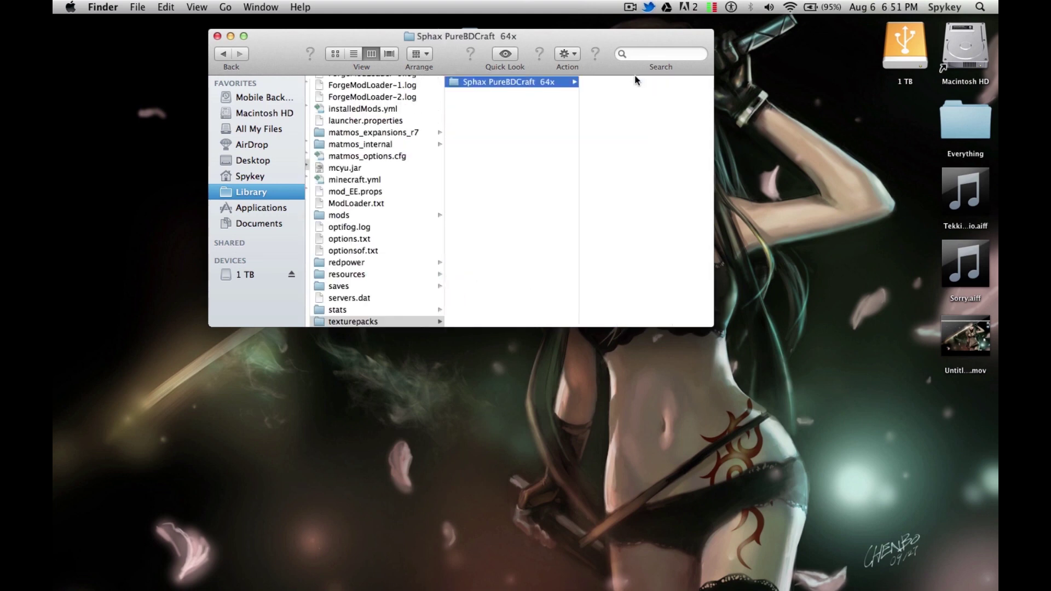
{"action": "right_click", "coordinate": [554, 86]}
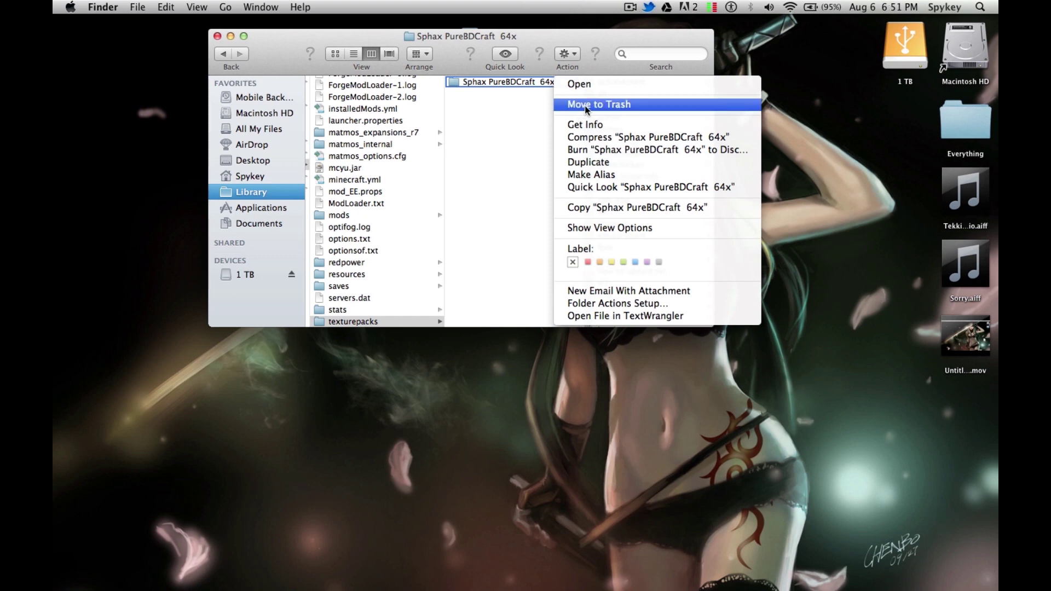
{"action": "left_click", "coordinate": [585, 105]}
{"action": "left_click_drag", "start_coordinate": [552, 41], "coordinate": [564, 162]}
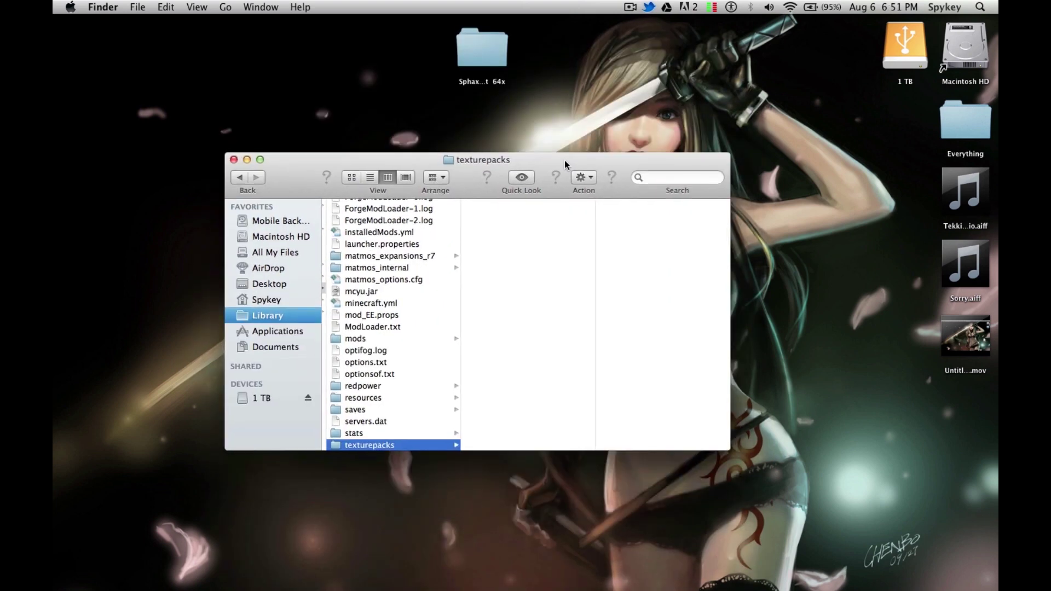
{"action": "left_click_drag", "start_coordinate": [473, 57], "coordinate": [501, 244]}
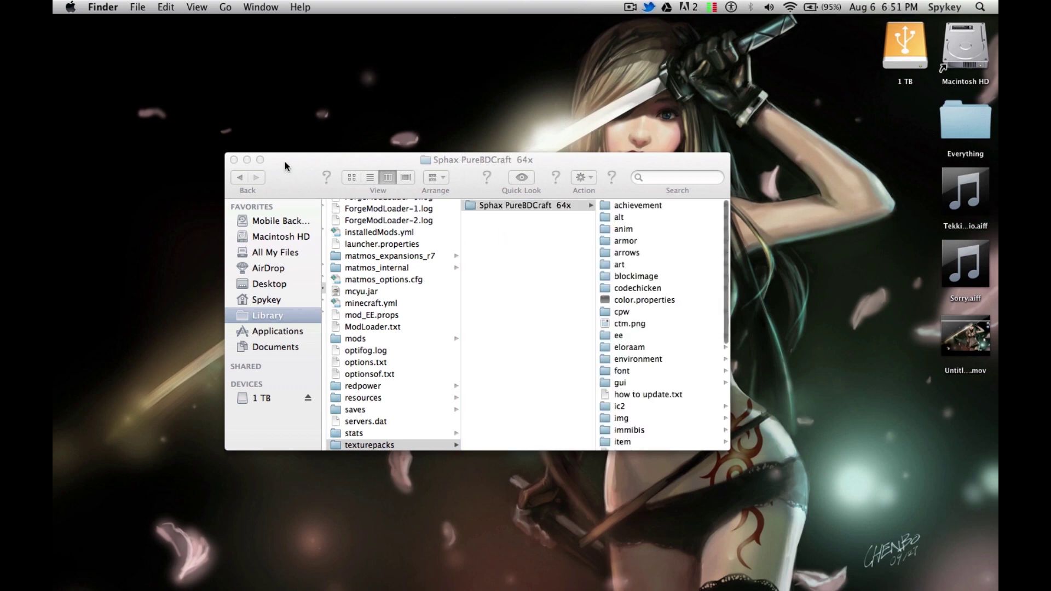
{"action": "scroll", "coordinate": [354, 318], "scroll_direction": "left", "scroll_amount": 5}
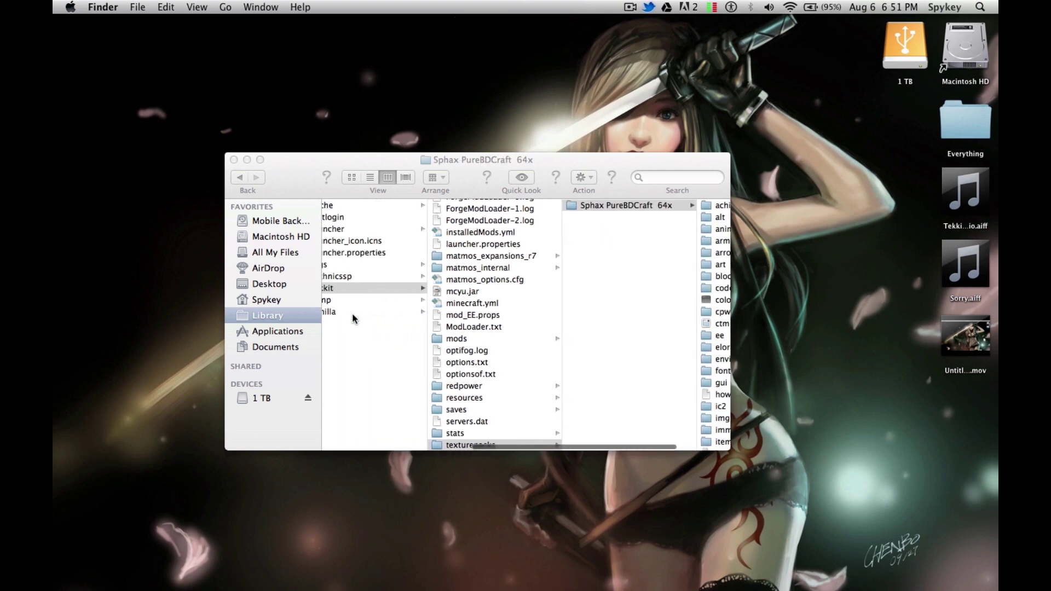
{"action": "scroll", "coordinate": [340, 296], "scroll_direction": "left", "scroll_amount": 5}
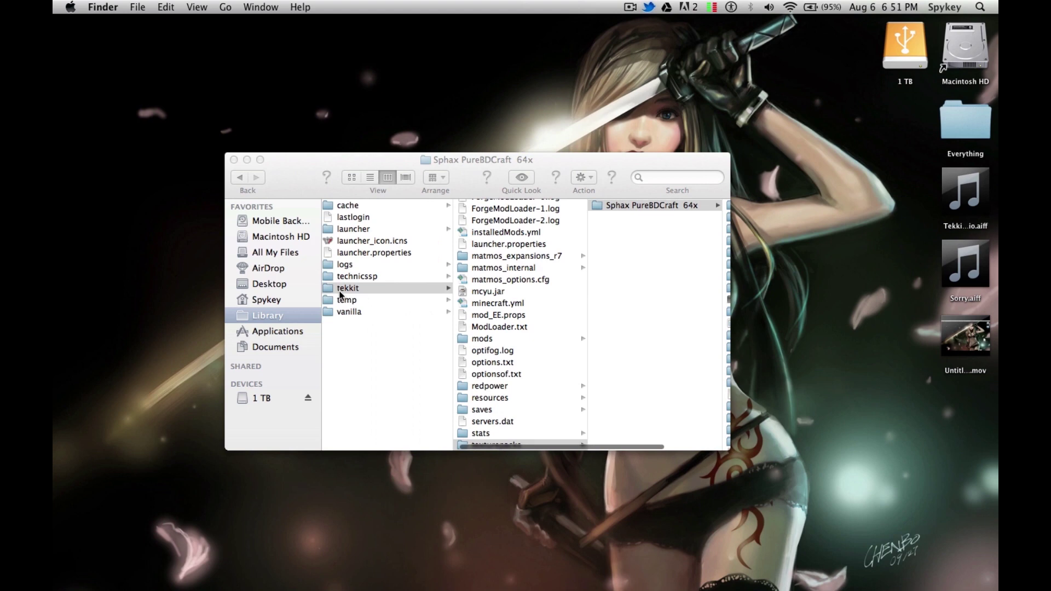
{"action": "scroll", "coordinate": [341, 296], "scroll_direction": "left", "scroll_amount": 5}
{"action": "scroll", "coordinate": [340, 294], "scroll_direction": "left", "scroll_amount": 2}
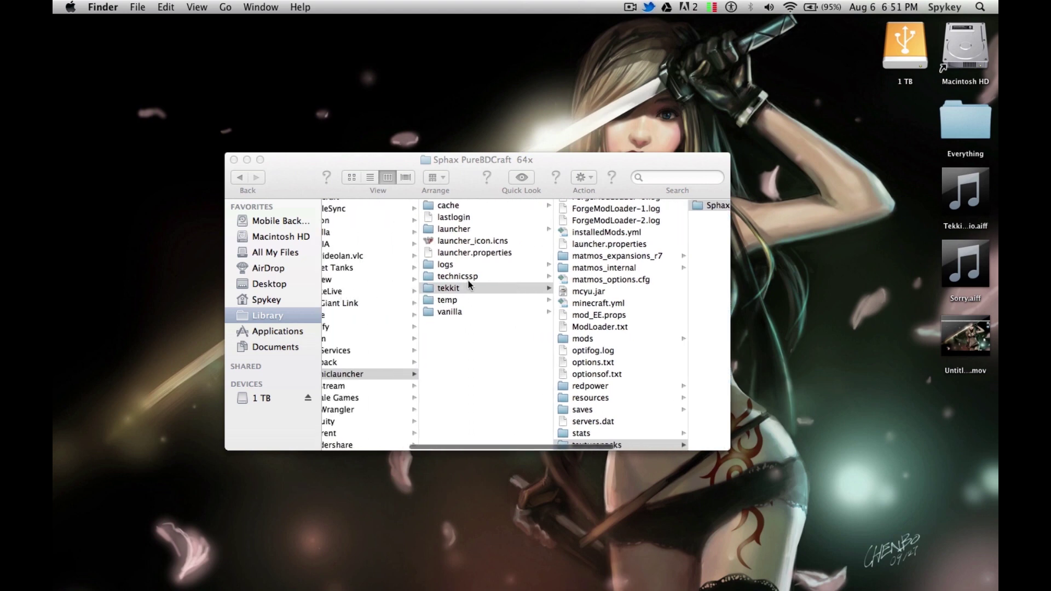
{"action": "scroll", "coordinate": [657, 395], "scroll_direction": "right", "scroll_amount": 3}
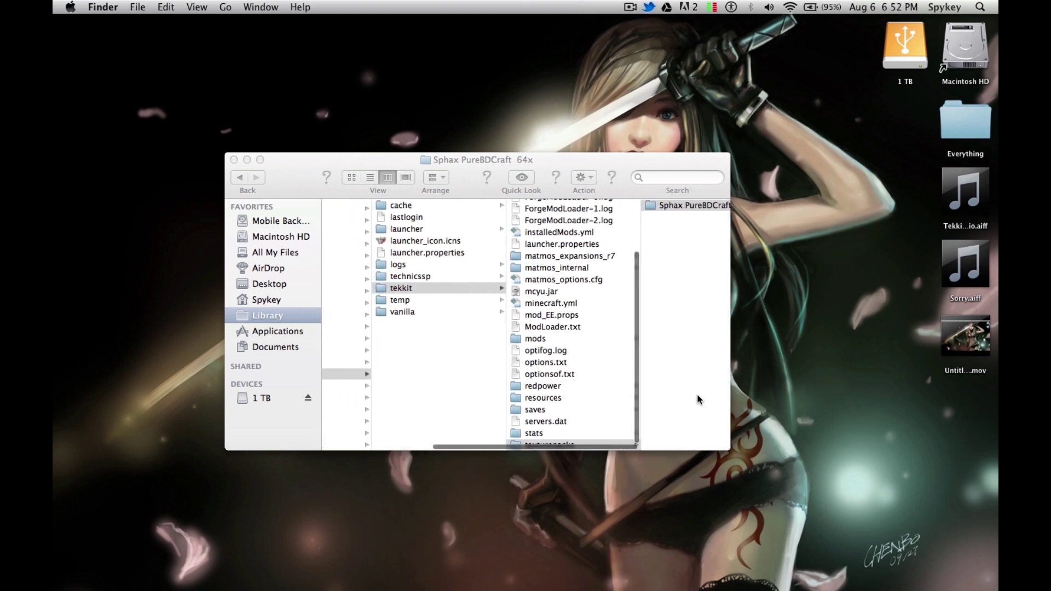
{"action": "left_click", "coordinate": [233, 159]}
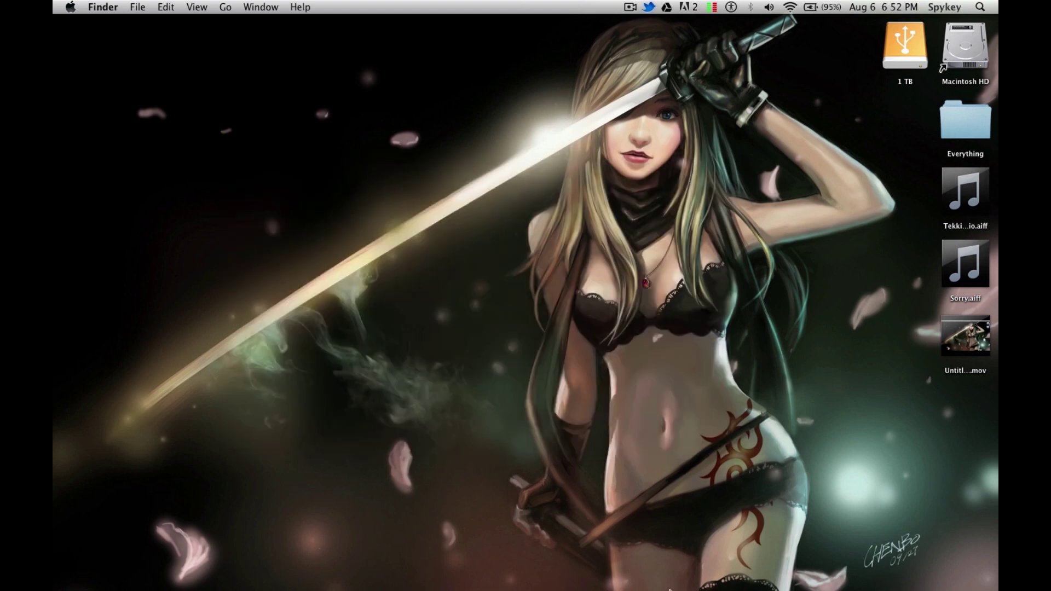
{"action": "mouse_move", "coordinate": [508, 585]}
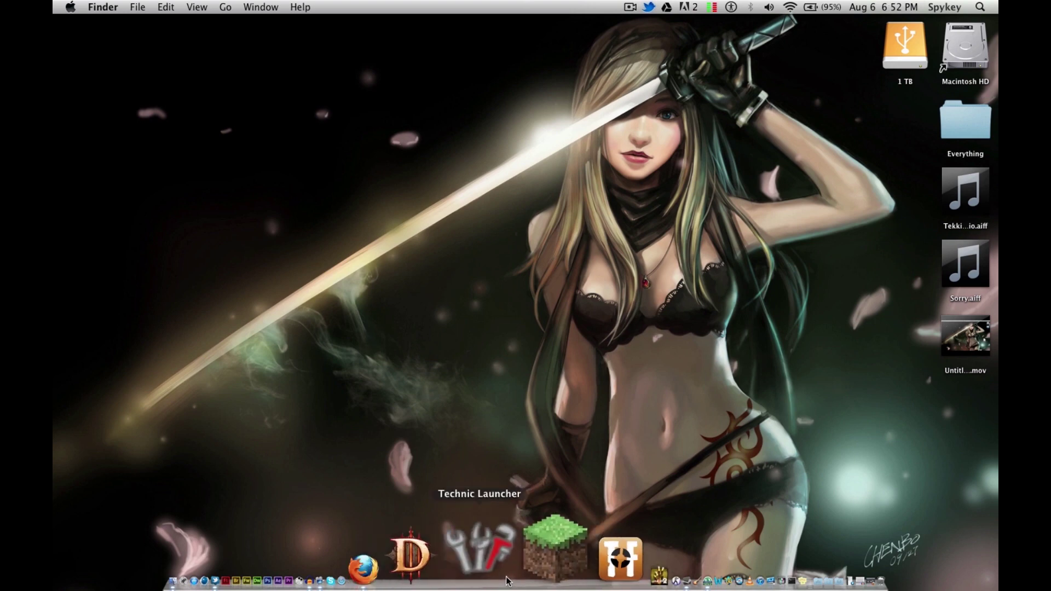
- Launch Technic Launcher from the Dock and log in to start Tekkit
{"action": "left_click", "coordinate": [481, 550]}
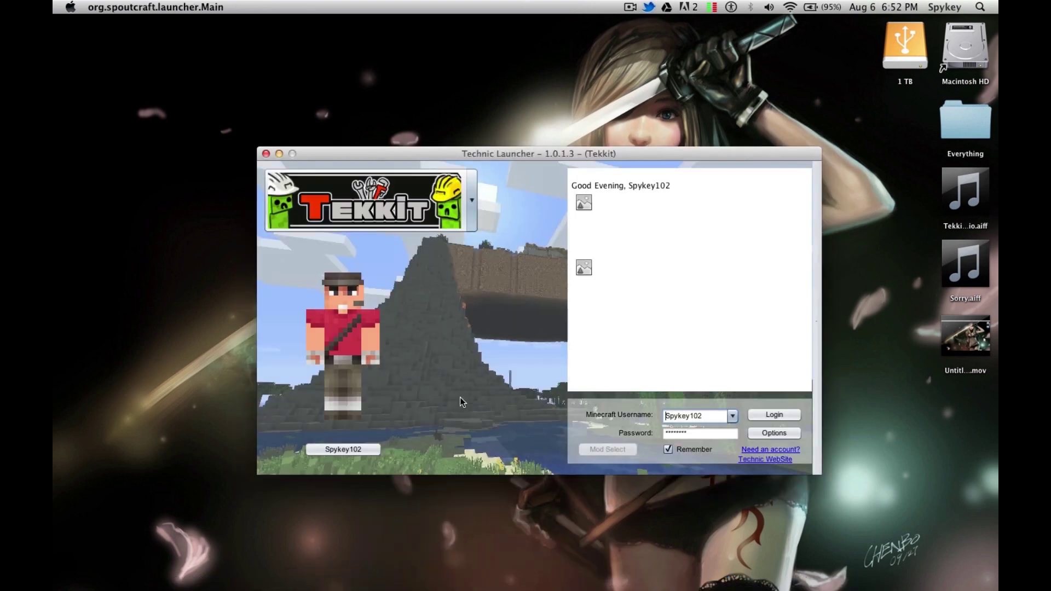
{"action": "left_click", "coordinate": [762, 416]}
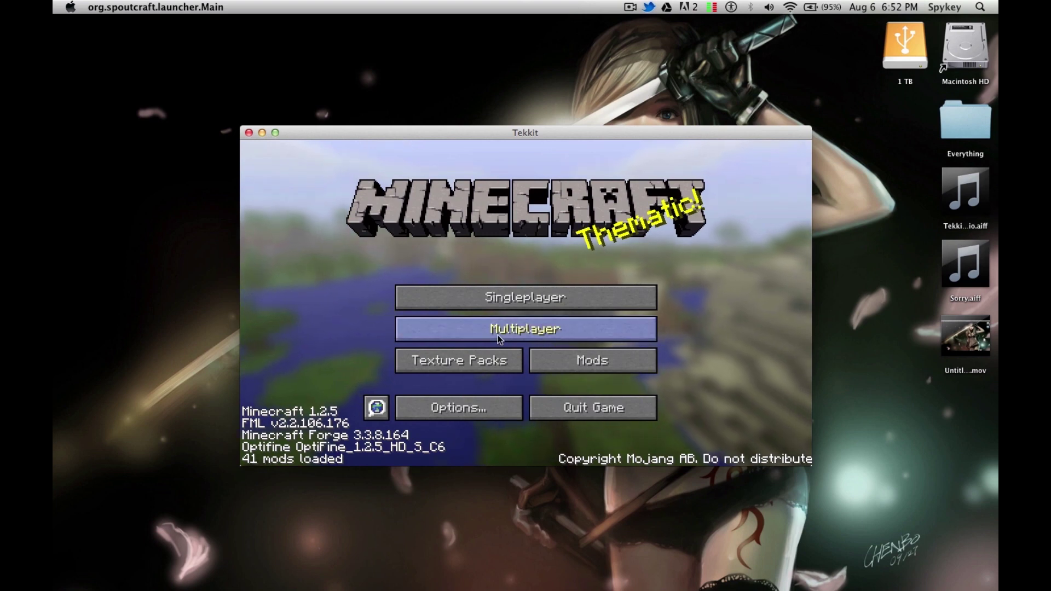
- Choose Sphax PureBDCraft 64x from the Texture Packs list and confirm with Done
{"action": "left_click", "coordinate": [459, 361]}
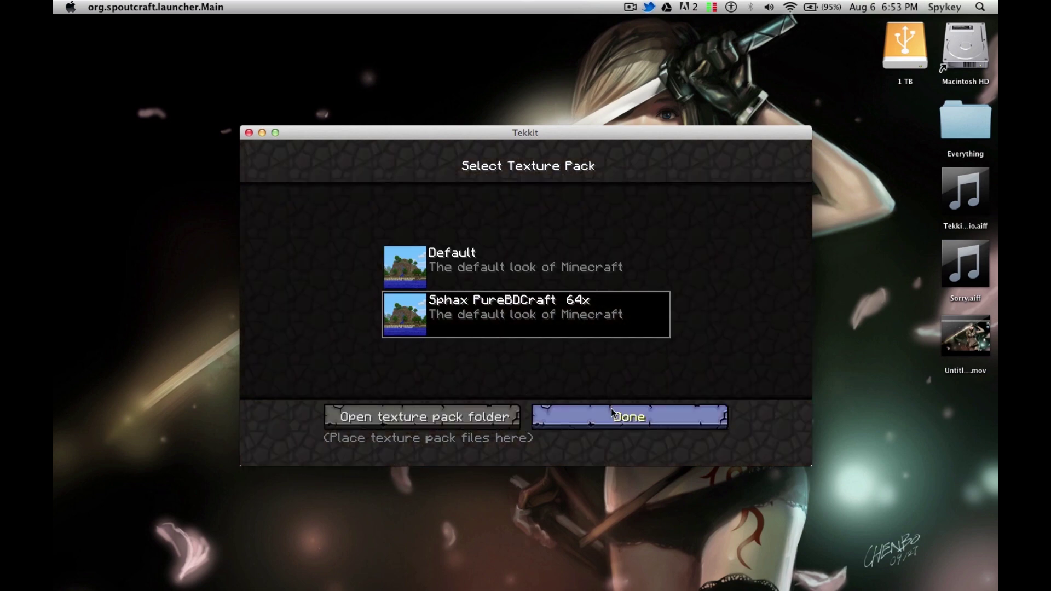
{"action": "left_click", "coordinate": [652, 423]}
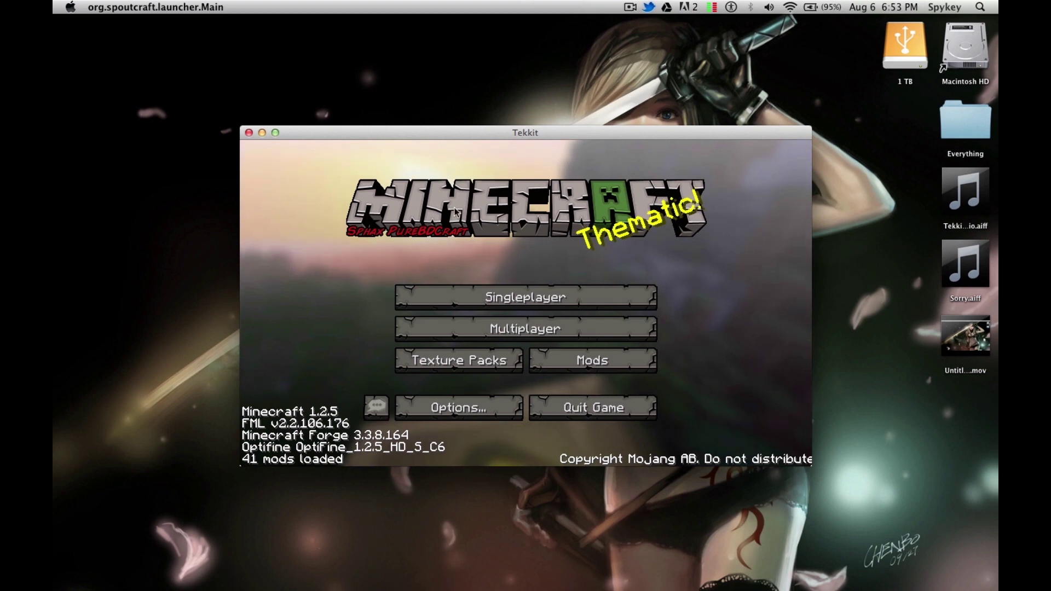
{"action": "left_click", "coordinate": [534, 328]}
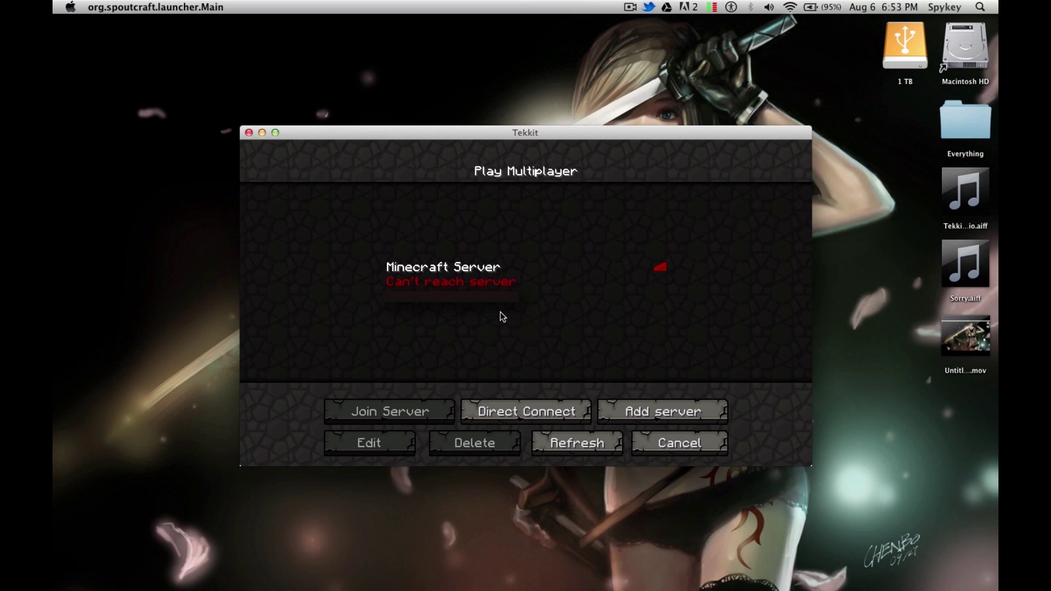
- Select the Minecraft Server entry in the server list, then close the Tekkit window
{"action": "left_click", "coordinate": [471, 284]}
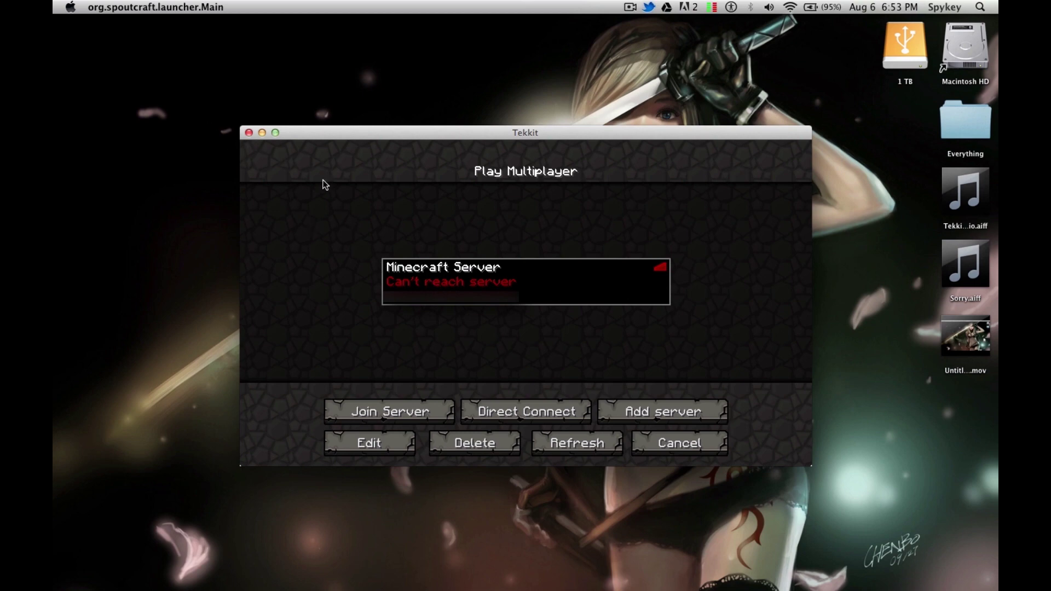
{"action": "left_click", "coordinate": [249, 133]}
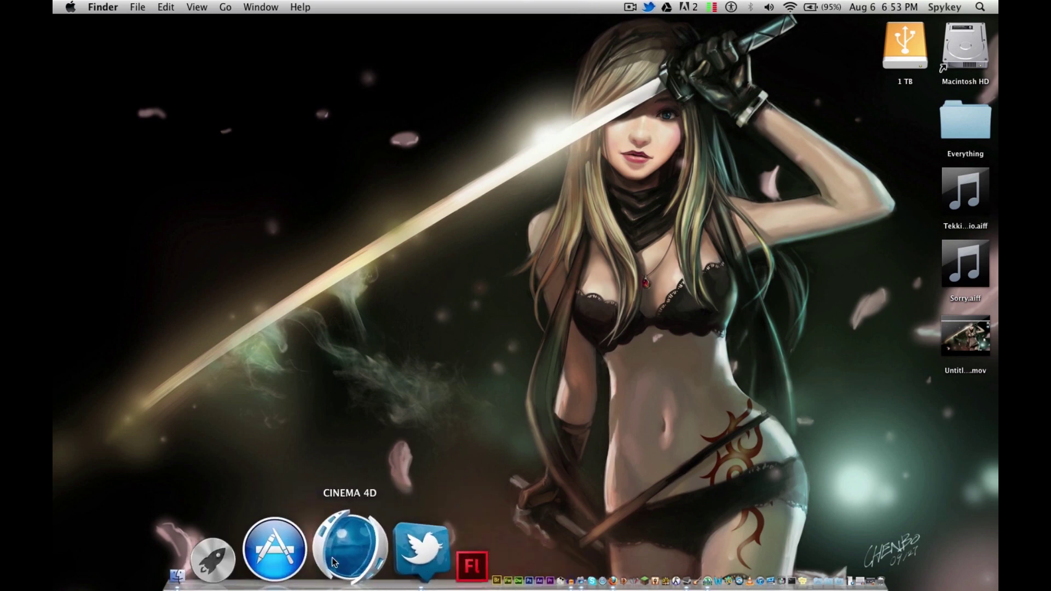
{"action": "left_click", "coordinate": [348, 559]}
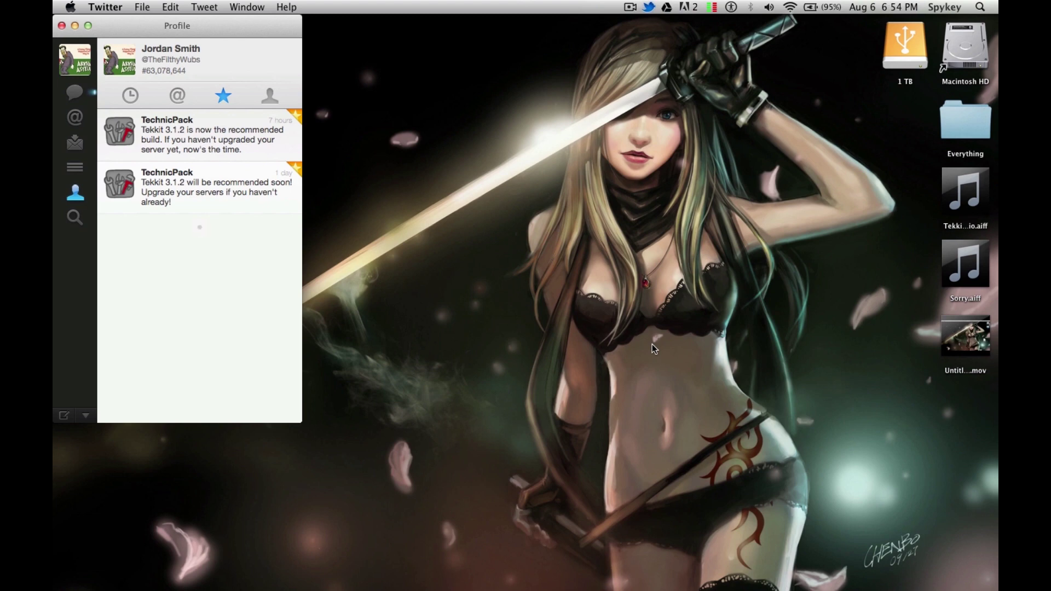
{"action": "left_click", "coordinate": [61, 25]}
{"action": "left_click", "coordinate": [427, 262]}
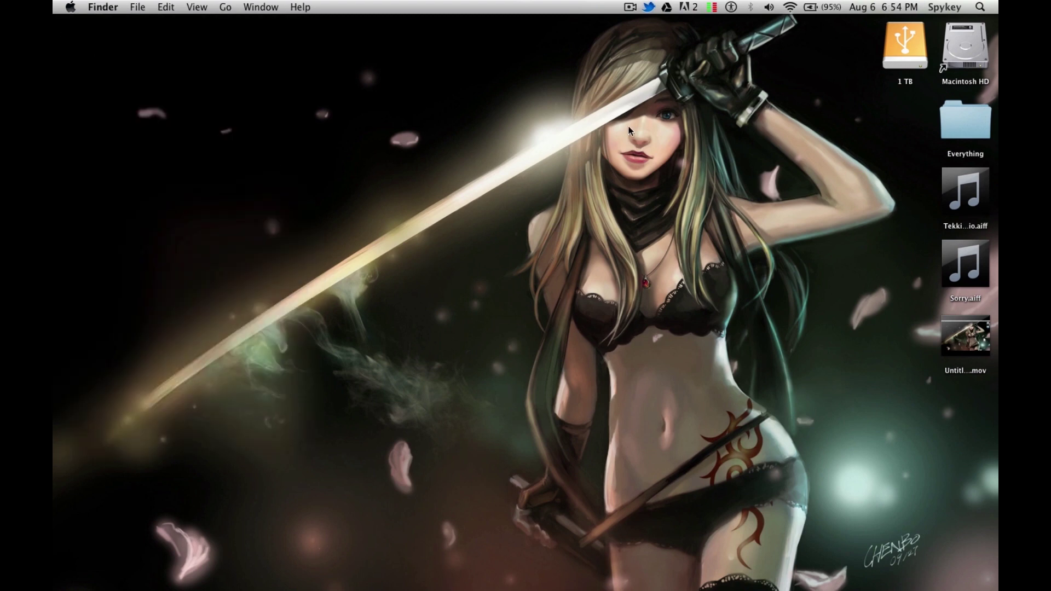